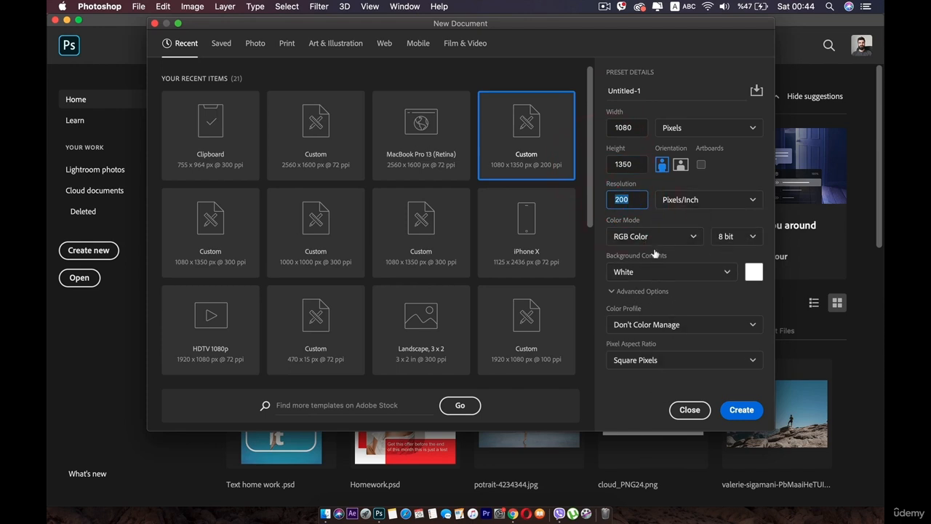
- Create the 1080 × 1350 px document at 200 ppi and place Lady-2.png from the Homework folder into it
left_click(746, 411)
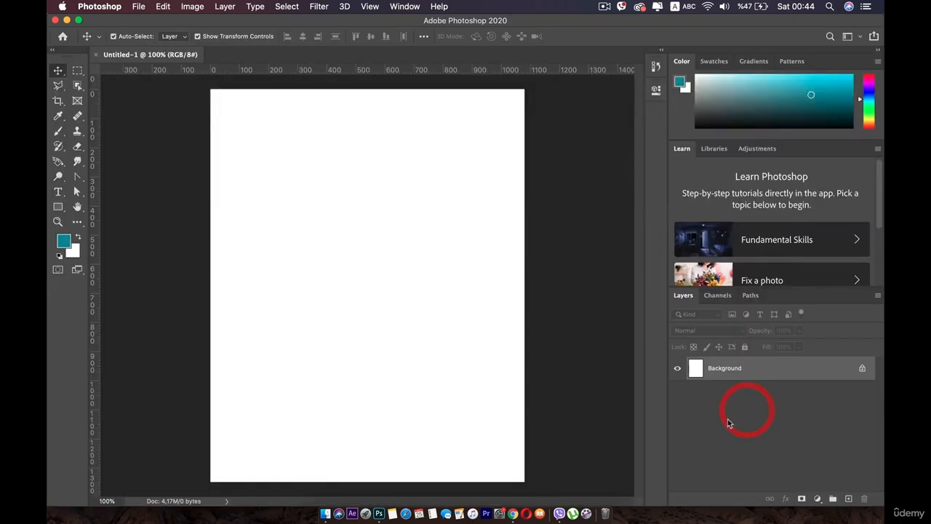
left_click(324, 511)
left_click(484, 240)
left_click_drag(393, 117, 551, 106)
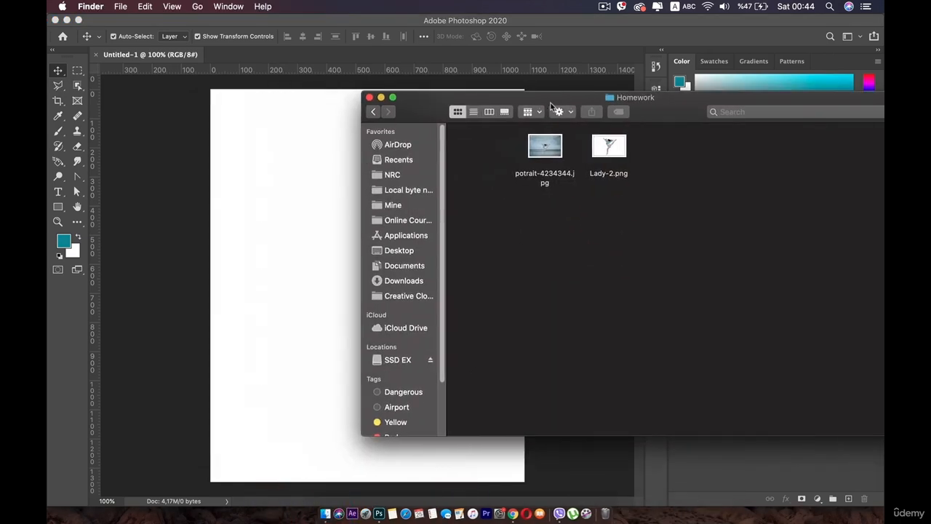
left_click_drag(616, 148, 316, 203)
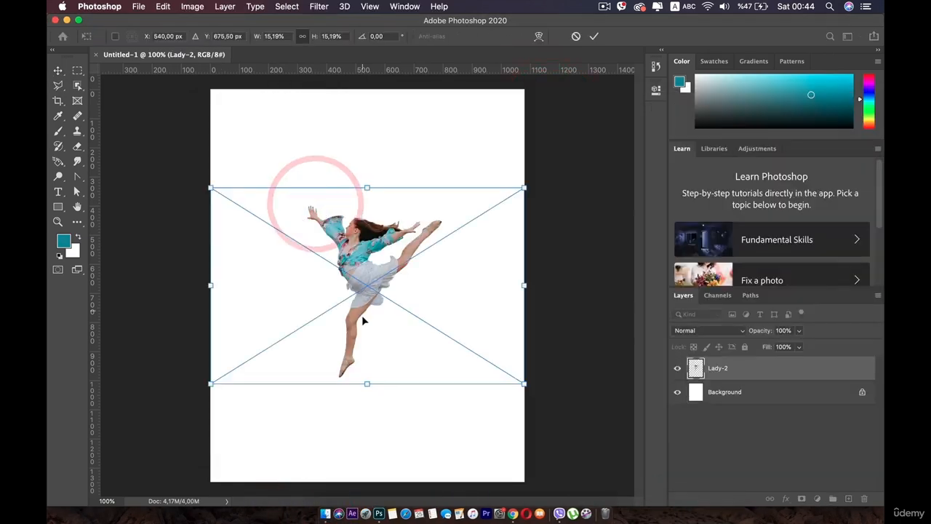
mouse_move(367, 383)
left_mouse_down()
mouse_move(362, 456)
mouse_move(366, 392)
mouse_move(363, 438)
mouse_move(373, 399)
left_mouse_up()
key("super+z")
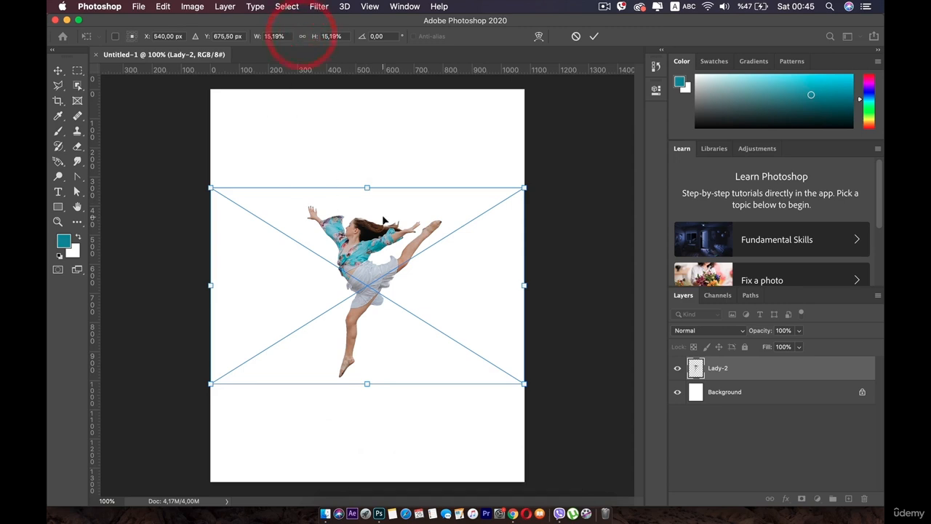
left_click_drag(369, 185, 371, 141)
key("super+z")
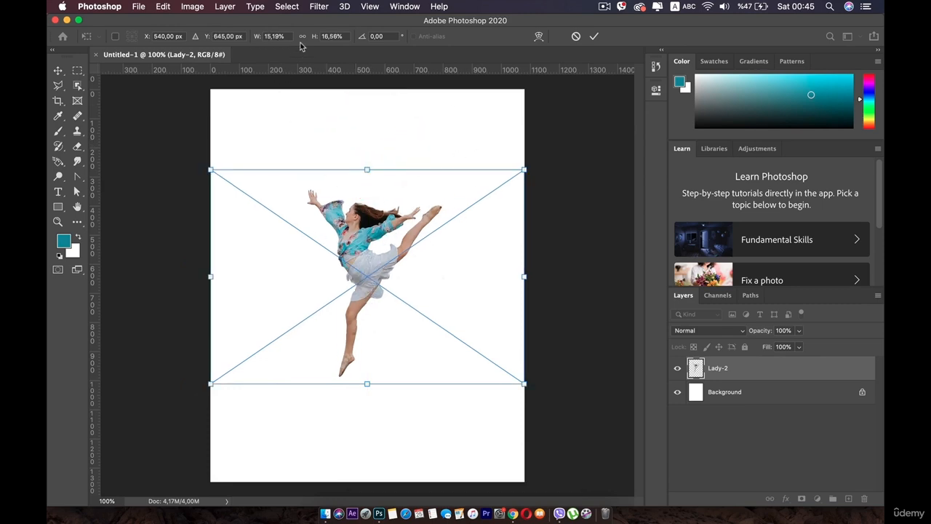
- Enlarge the dancer image proportionally until she is about 930 px tall, centre her on the canvas and nudge her slightly to the right
left_click_drag(361, 166, 369, 89)
left_click_drag(366, 379, 364, 395)
left_click_drag(369, 268, 368, 307)
double_click(368, 306)
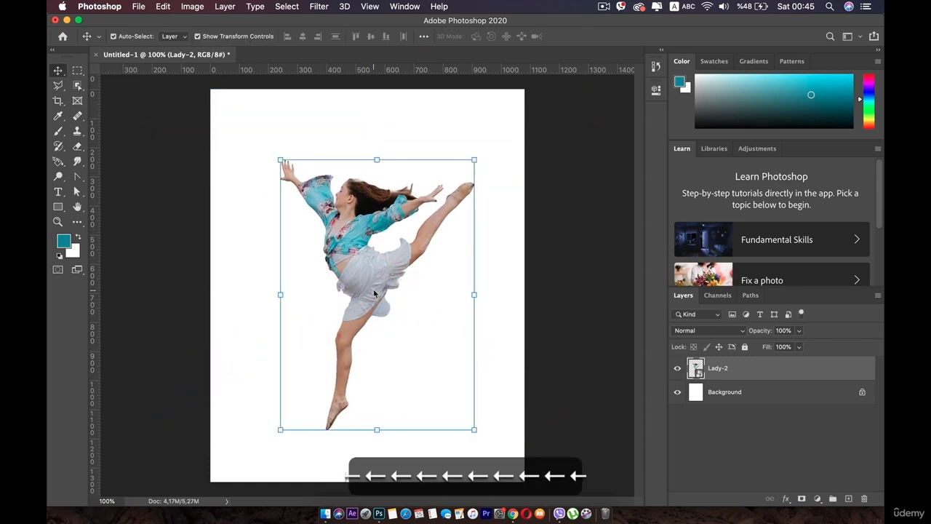
key("Right")
key("Right")
key("Right")
key("Right")
key("Right")
key("Right")
key("Right")
key("Right")
key("Right")
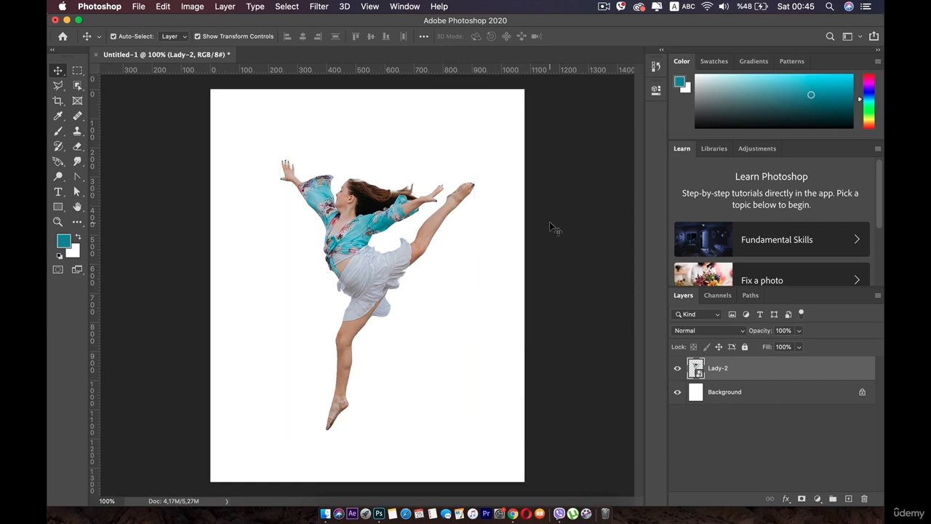
- Add a new layer between Lady-2 and Background and name it BG
left_click(550, 218)
left_click(848, 498)
left_click_drag(720, 368, 728, 409)
double_click(719, 393)
type("BG")
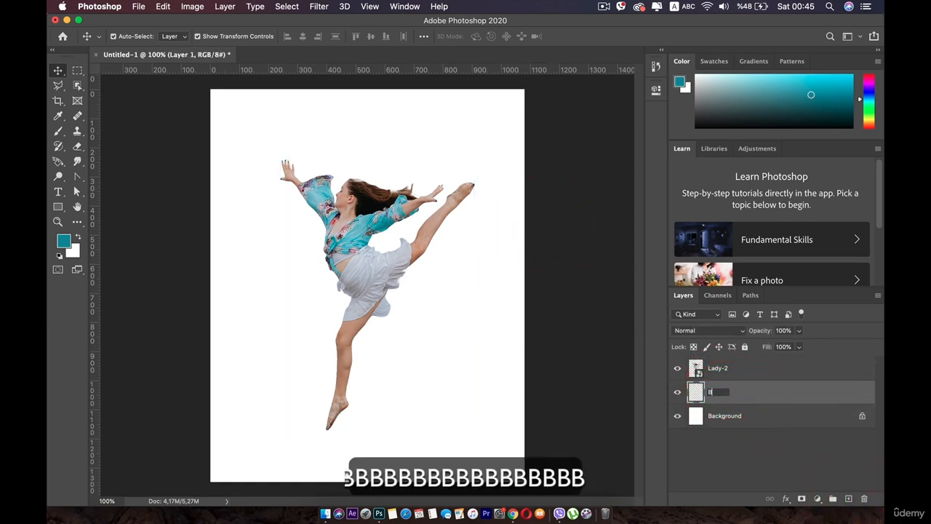
key("Return")
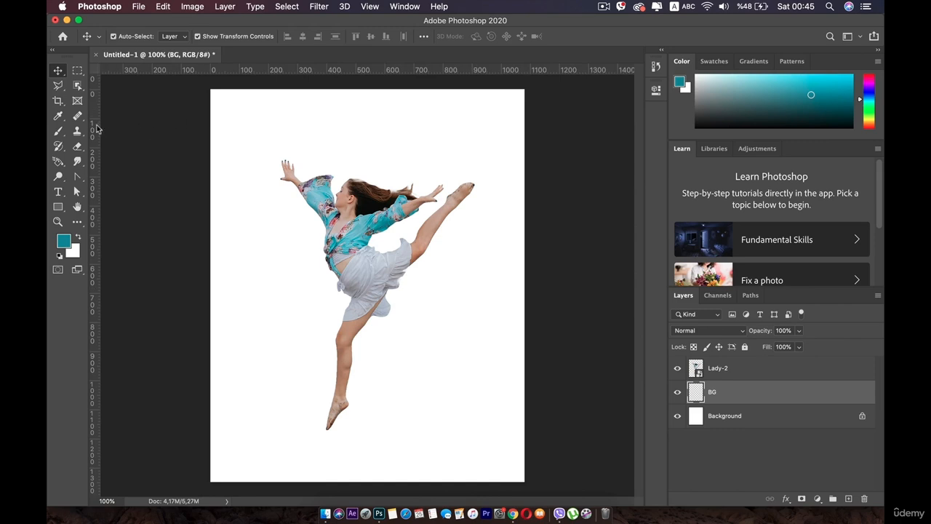
- Paint the whole BG layer in a slightly more saturated teal with the soft 508 px brush at 10% opacity
left_click(59, 130)
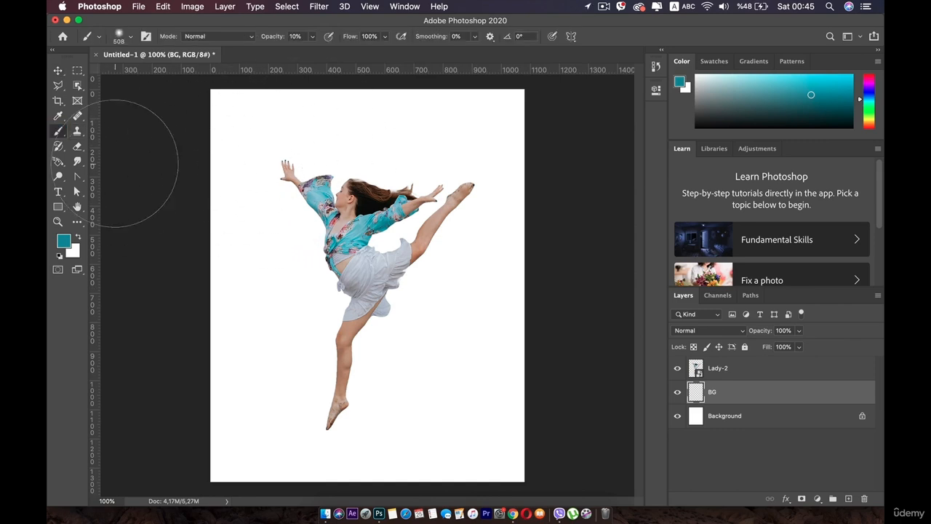
left_click(62, 241)
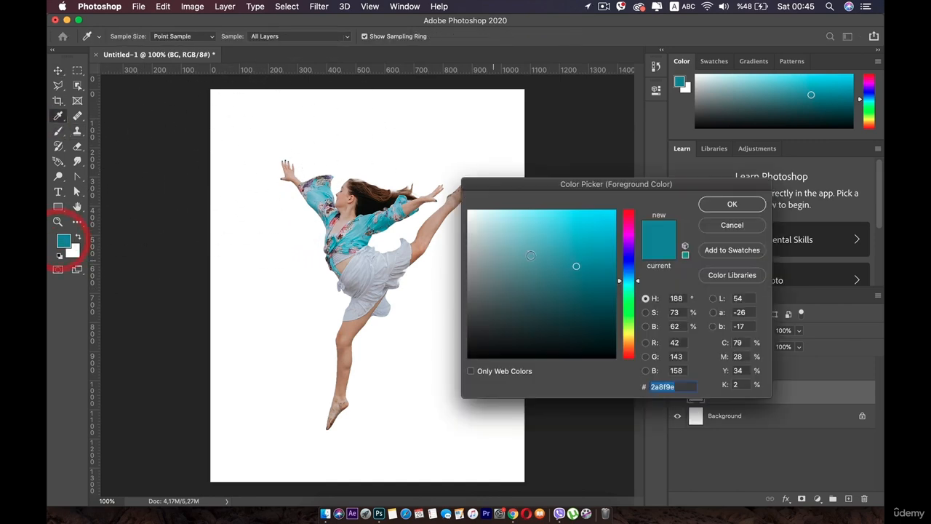
left_click_drag(589, 260, 582, 259)
left_click(732, 205)
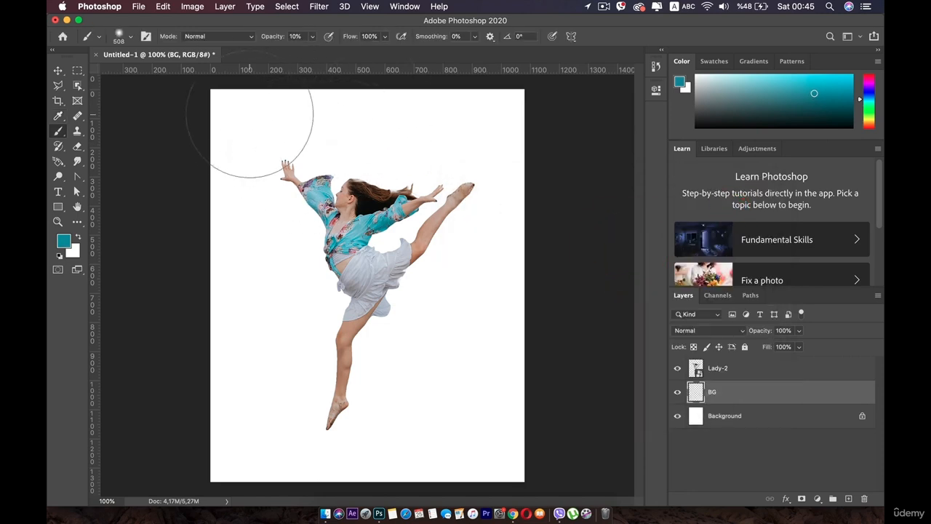
mouse_move(250, 123)
left_mouse_down()
mouse_move(335, 143)
mouse_move(439, 127)
mouse_move(312, 184)
mouse_move(345, 258)
mouse_move(430, 214)
mouse_move(362, 240)
mouse_move(273, 372)
mouse_move(419, 371)
mouse_move(425, 331)
mouse_move(359, 366)
mouse_move(438, 400)
mouse_move(448, 457)
mouse_move(460, 459)
mouse_move(314, 417)
mouse_move(238, 440)
mouse_move(343, 199)
mouse_move(361, 225)
mouse_move(347, 194)
mouse_move(254, 221)
mouse_move(207, 142)
mouse_move(340, 109)
mouse_move(399, 109)
mouse_move(378, 127)
mouse_move(433, 120)
mouse_move(465, 215)
mouse_move(433, 381)
mouse_move(411, 419)
mouse_move(464, 435)
mouse_move(499, 463)
mouse_move(295, 419)
mouse_move(307, 239)
mouse_move(244, 125)
mouse_move(479, 108)
mouse_move(249, 306)
left_mouse_up()
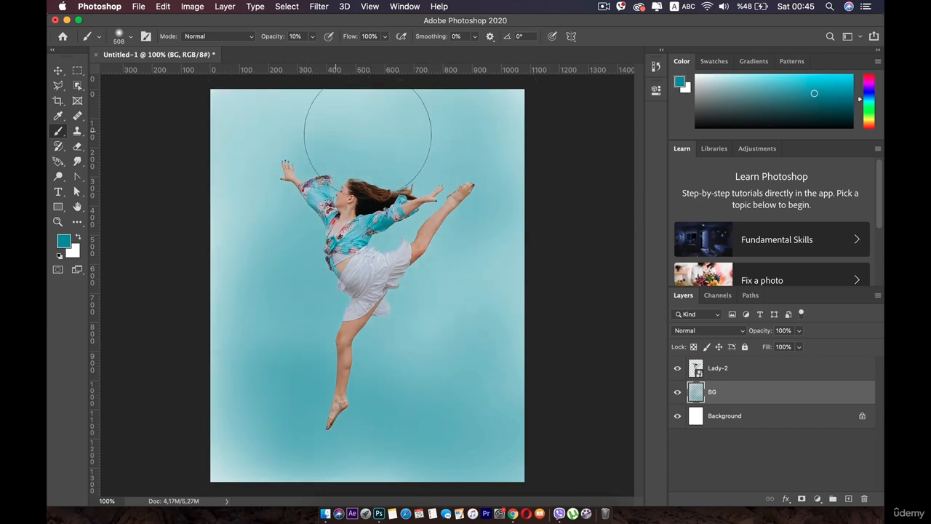
mouse_move(461, 444)
left_mouse_down()
mouse_move(458, 333)
mouse_move(283, 355)
left_mouse_up()
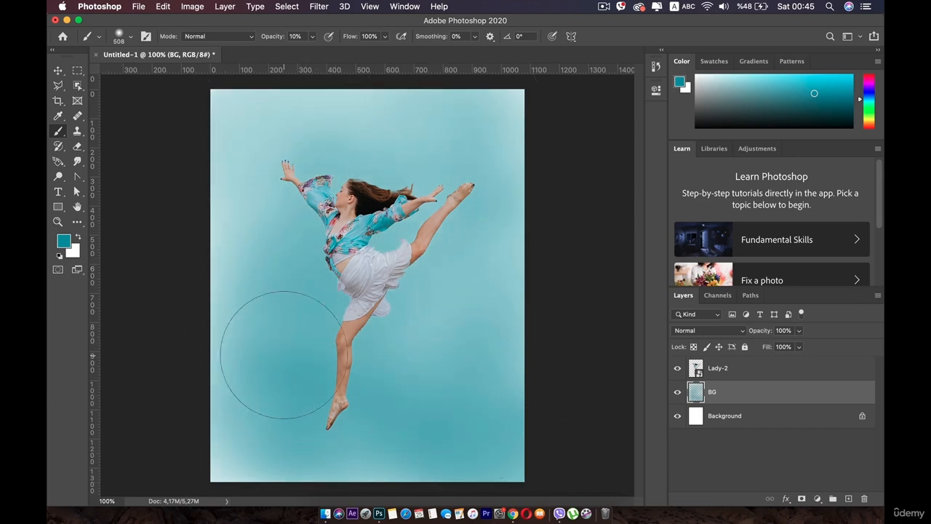
mouse_move(174, 311)
left_mouse_down()
mouse_move(184, 181)
mouse_move(244, 138)
mouse_move(436, 147)
mouse_move(505, 172)
mouse_move(514, 102)
left_mouse_up()
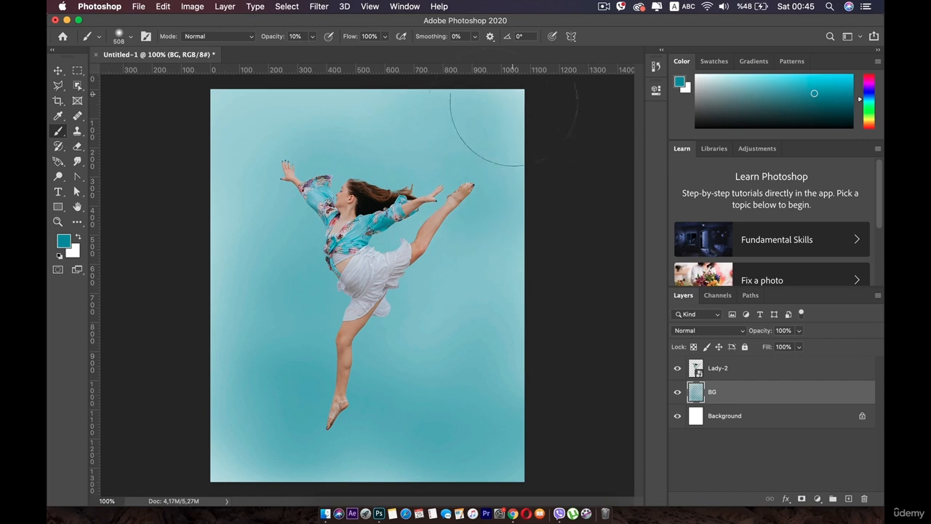
mouse_move(384, 276)
left_mouse_down()
mouse_move(299, 248)
mouse_move(248, 275)
mouse_move(233, 192)
mouse_move(207, 372)
mouse_move(221, 423)
mouse_move(576, 333)
mouse_move(506, 100)
mouse_move(362, 40)
left_mouse_up()
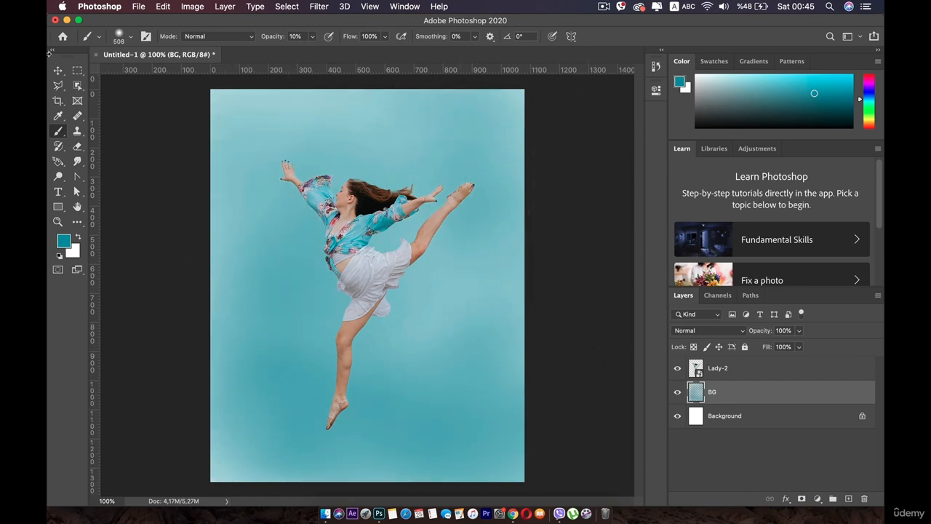
- Fully lock the BG and Lady-2 layers
left_click(58, 71)
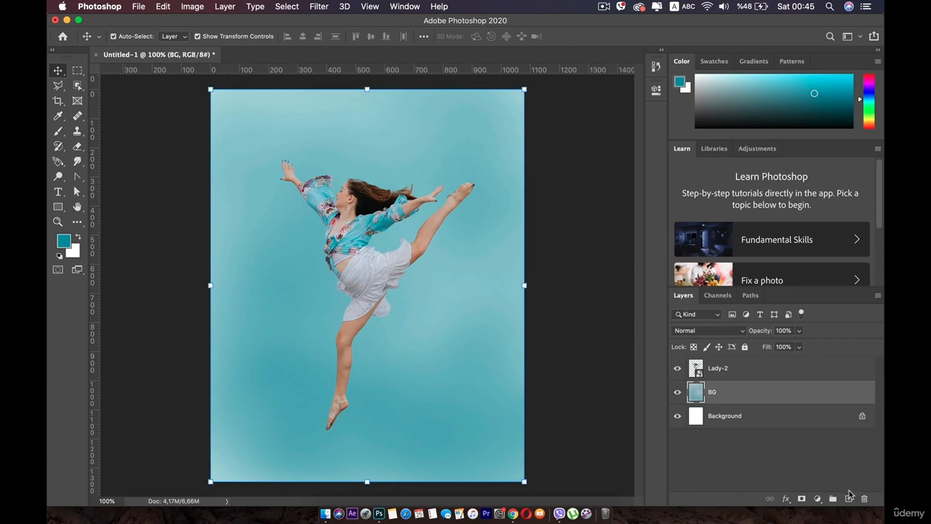
left_click(745, 347)
left_click(752, 369)
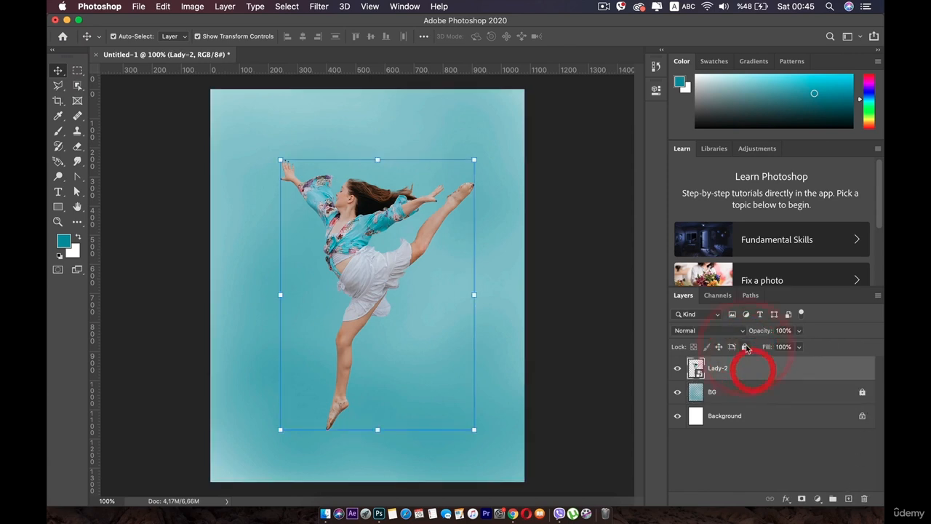
left_click(745, 347)
left_click(169, 231)
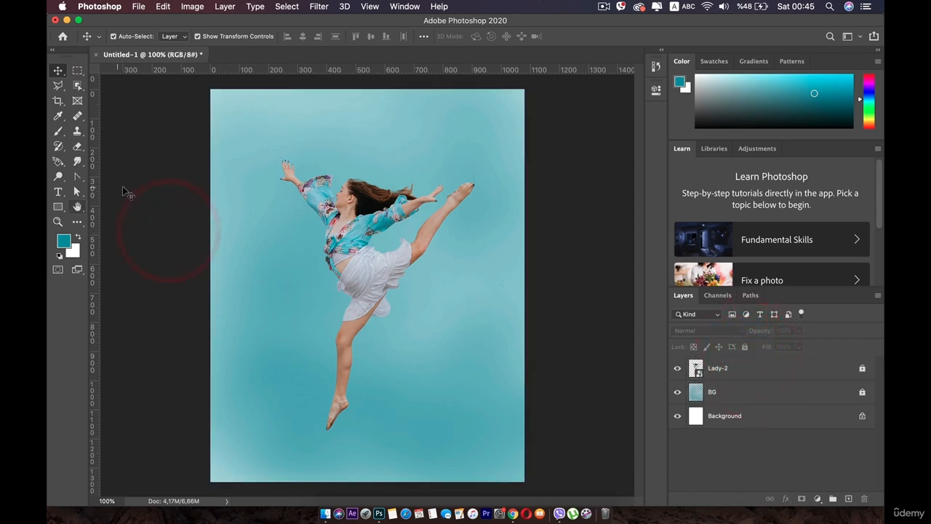
- Add the text "Just" beside the dancer in Open Sans ExtraBold
left_click(56, 193)
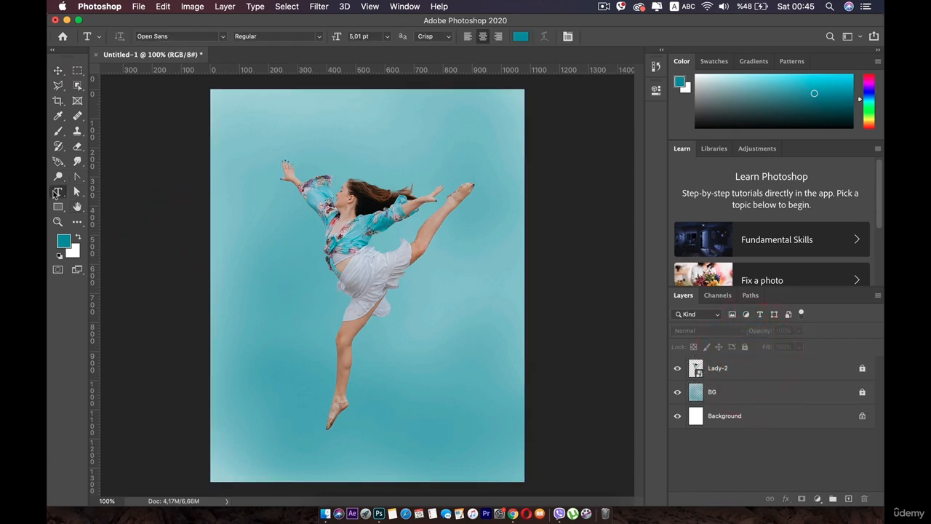
left_click(222, 36)
left_click(212, 71)
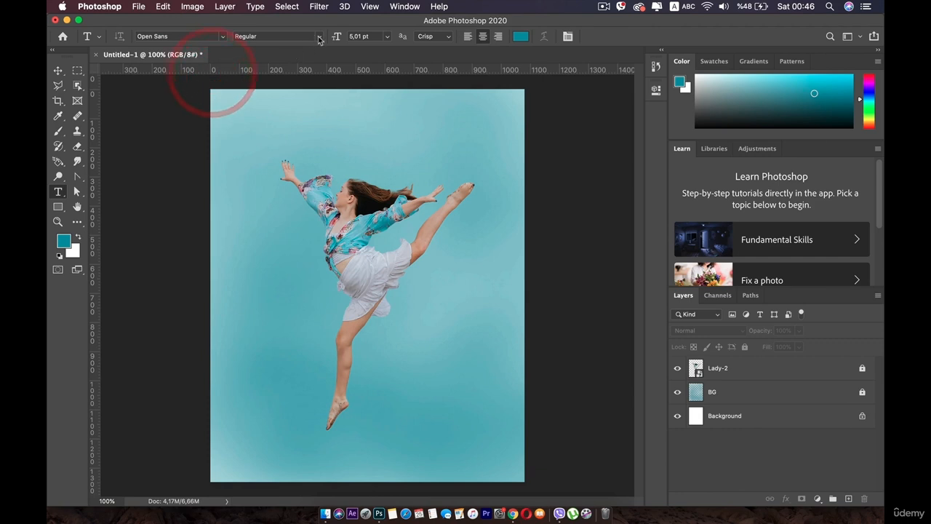
left_click(318, 38)
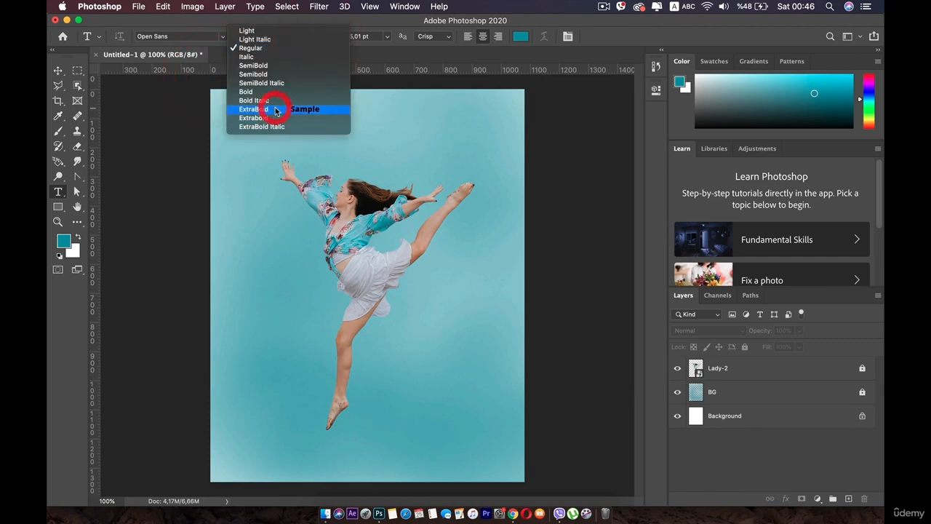
left_click(276, 111)
left_click(288, 223)
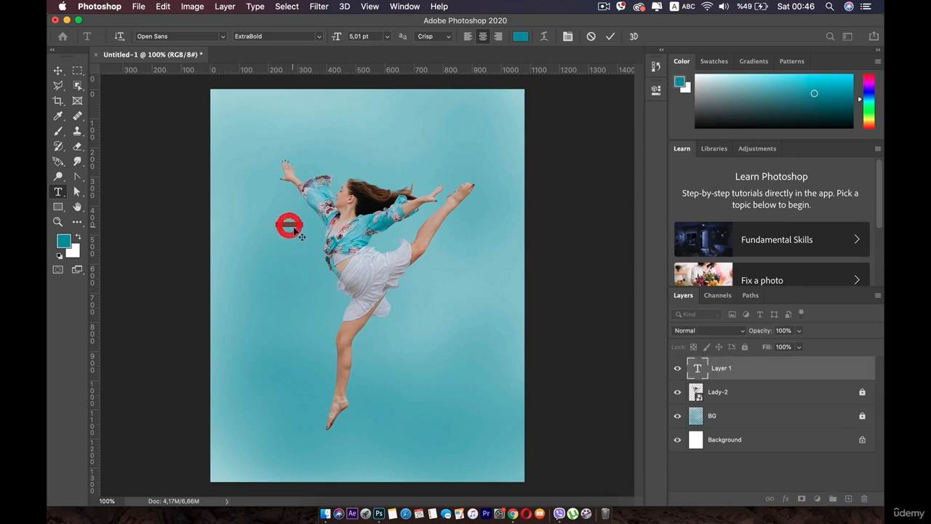
type("Just")
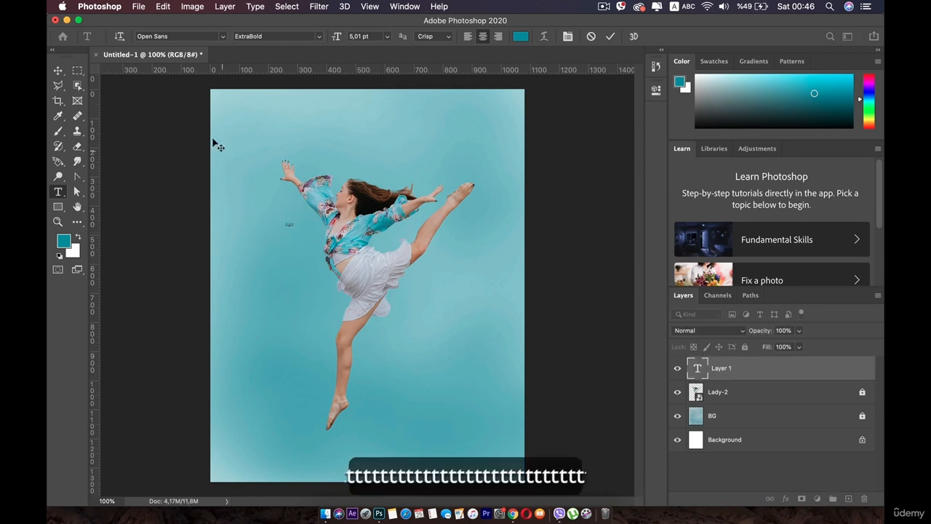
left_click(58, 70)
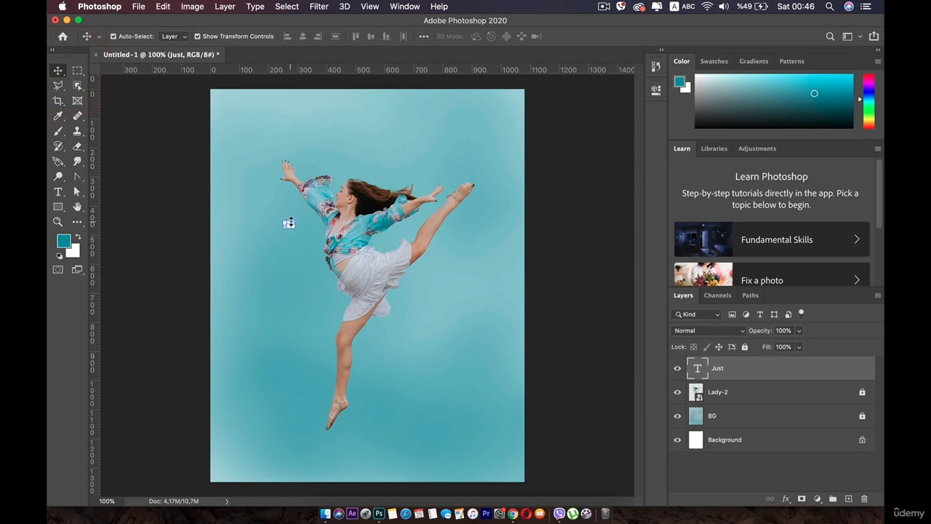
- Enlarge the "Just" text to 83.9 pt and position it over the dancer's torso
left_click_drag(291, 222, 339, 150)
left_click_drag(315, 192, 353, 298)
double_click(362, 240)
left_click(363, 239)
- Duplicate the "Just" text directly below the original and change the copy to "do"
left_click(365, 239)
double_click(353, 295)
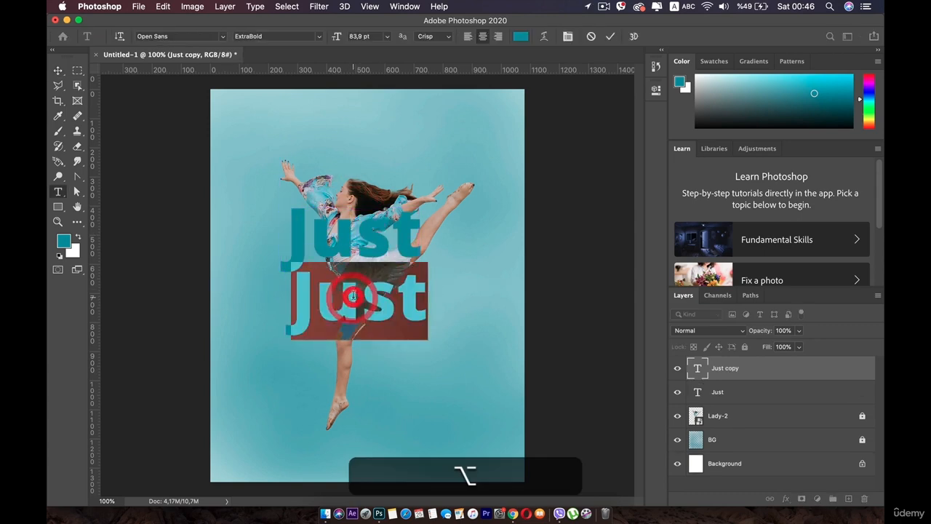
type("do")
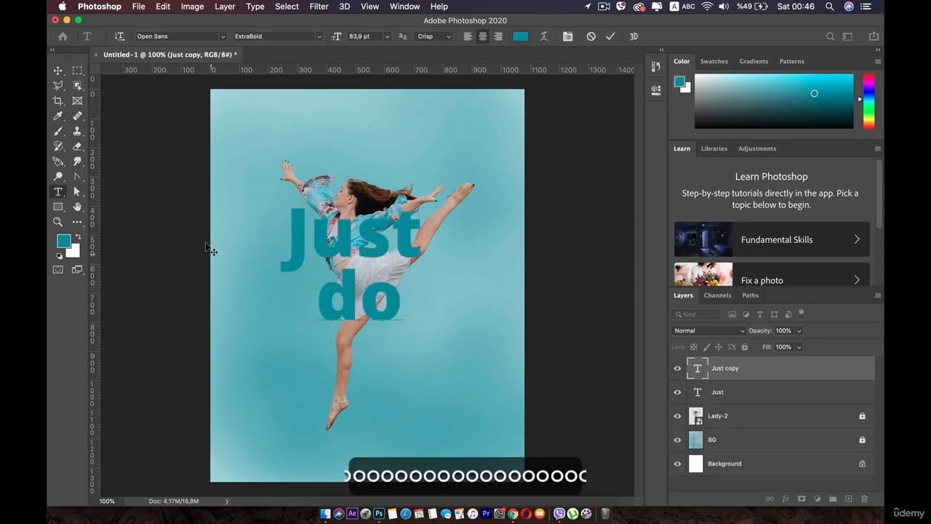
left_click(57, 70)
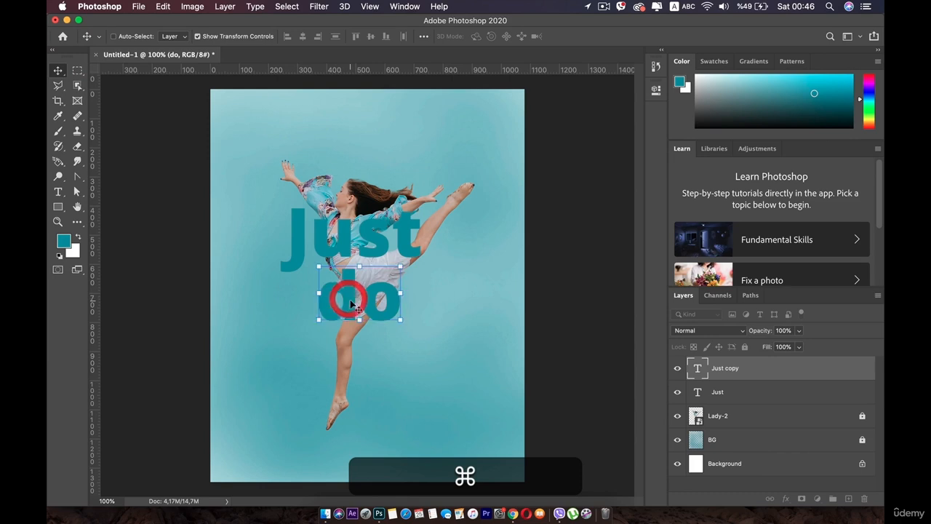
- Duplicate the "do" text over the dancer's lower leg and change the copy to "It"
left_click_drag(353, 304, 347, 375)
double_click(347, 372)
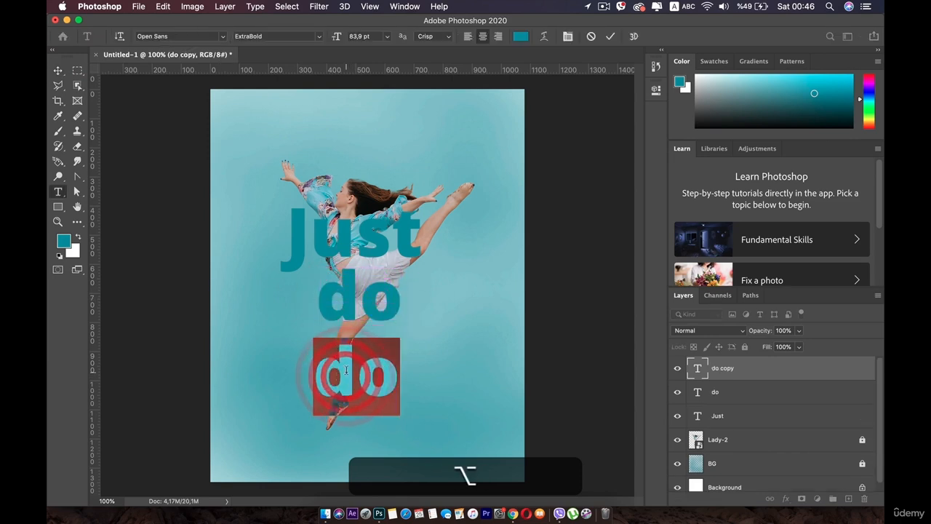
type("It")
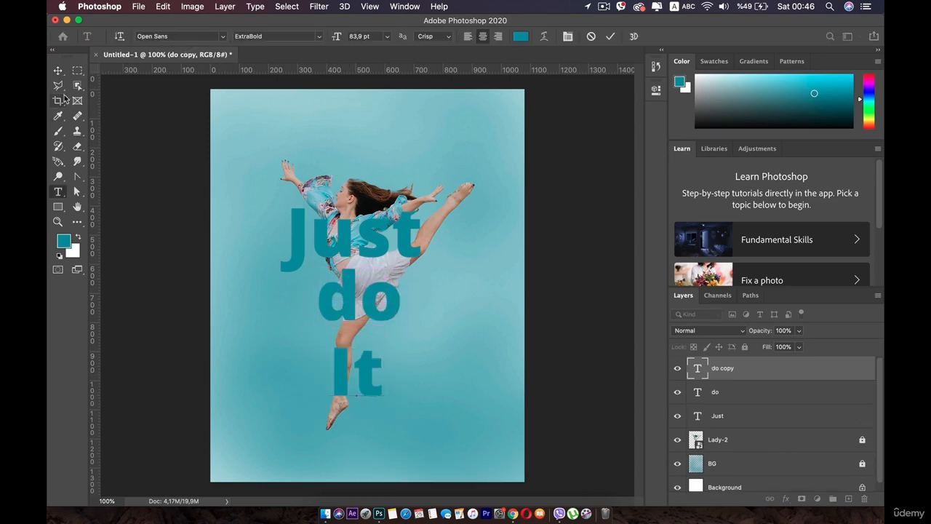
left_click(58, 72)
- Replace the word "Just" with the single letter "j"
left_click(340, 230)
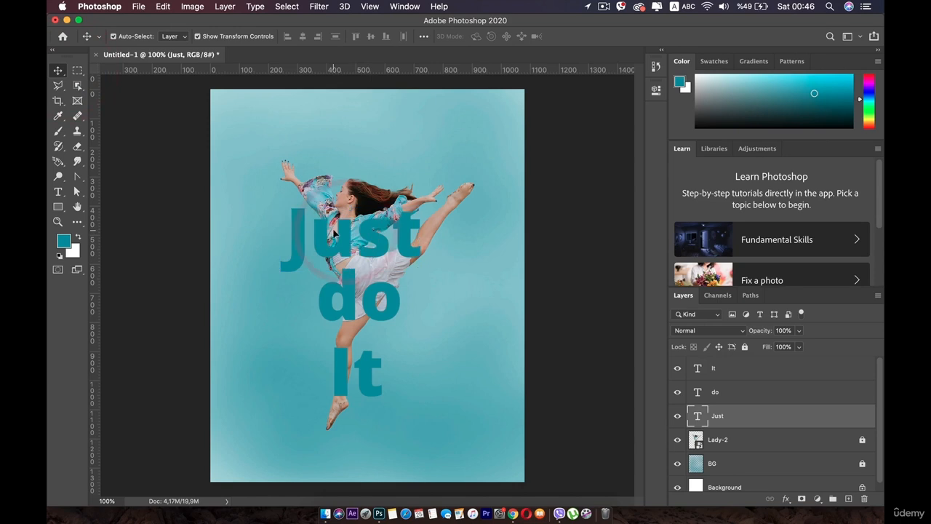
double_click(333, 231)
type("j")
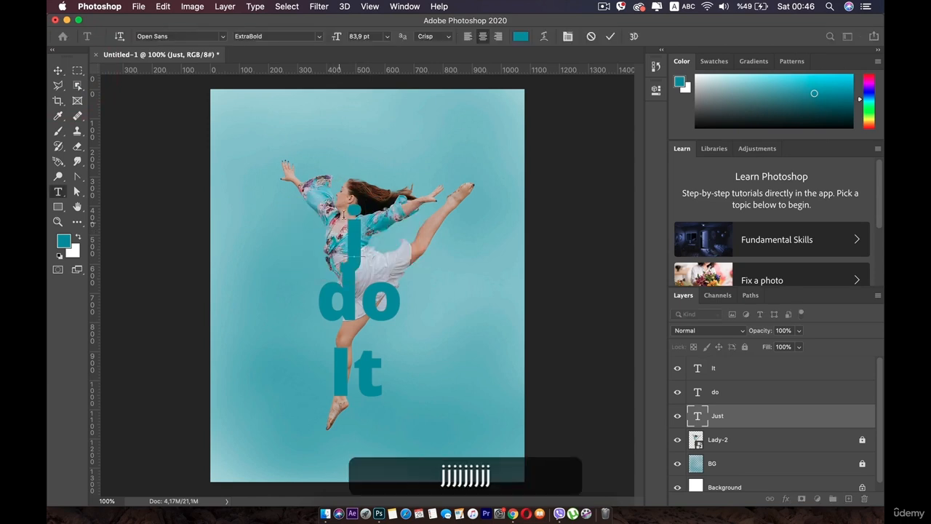
left_click(60, 71)
- Recolor the letter "j" white (ffffff) and move it to the left side of the dancer's torso
scroll(352, 255, "up", 3)
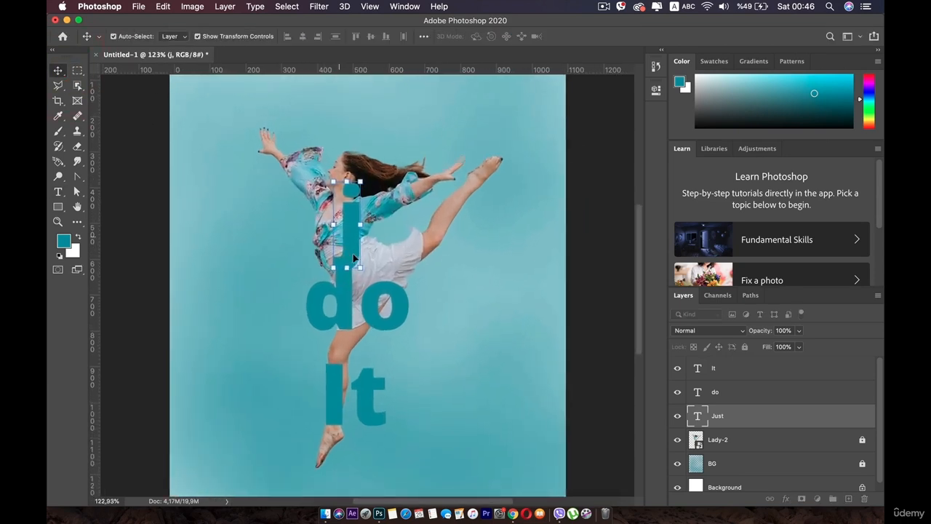
left_click_drag(227, 220, 322, 272)
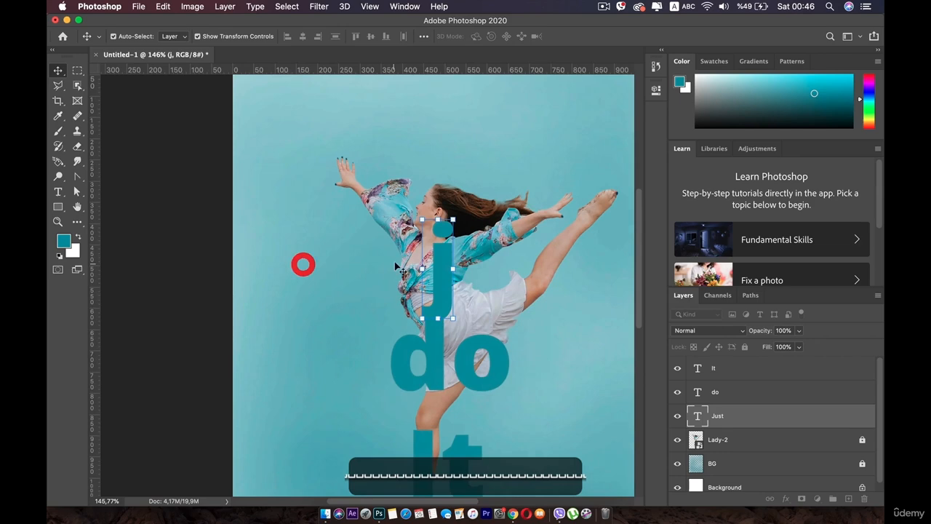
double_click(439, 248)
left_click(521, 37)
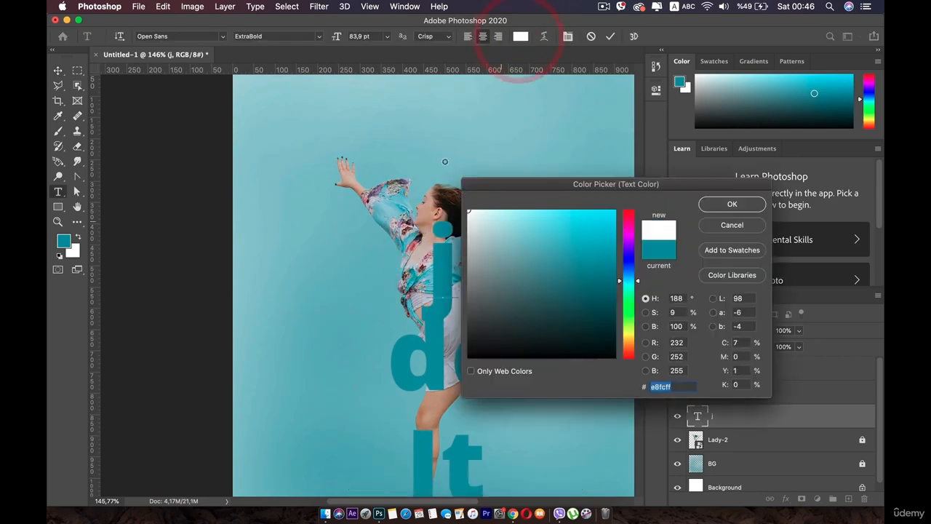
type("ffffff")
left_click(738, 204)
left_click(60, 71)
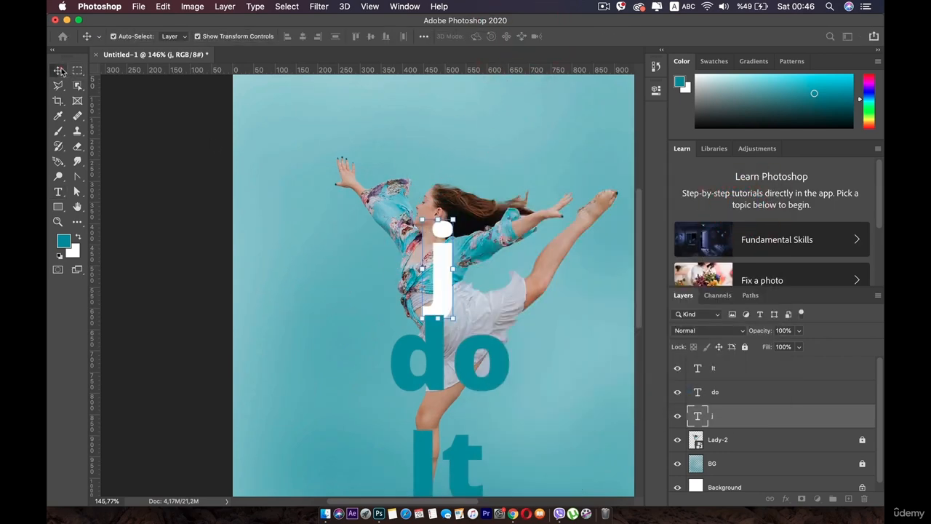
left_click_drag(448, 268, 381, 263)
- Duplicate the white "j" just to its right and change the copy to "u"
key("alt")
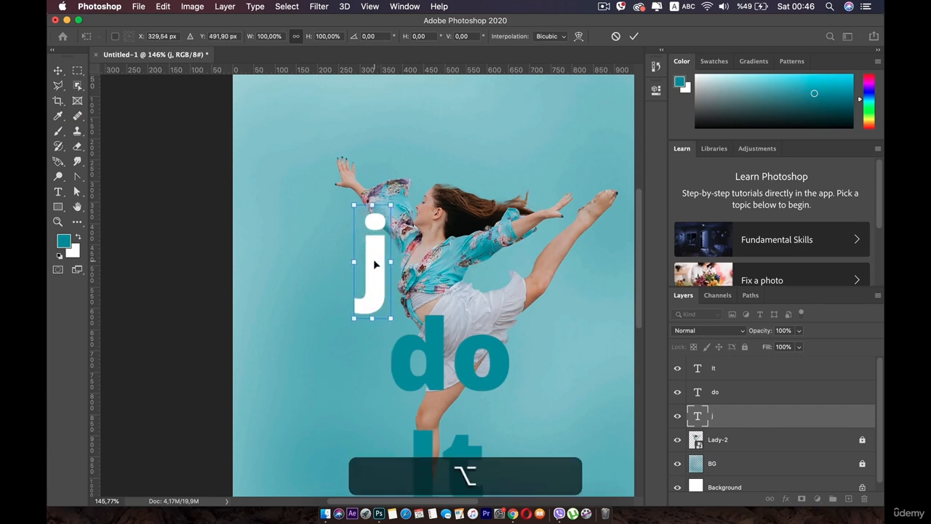
double_click(372, 263)
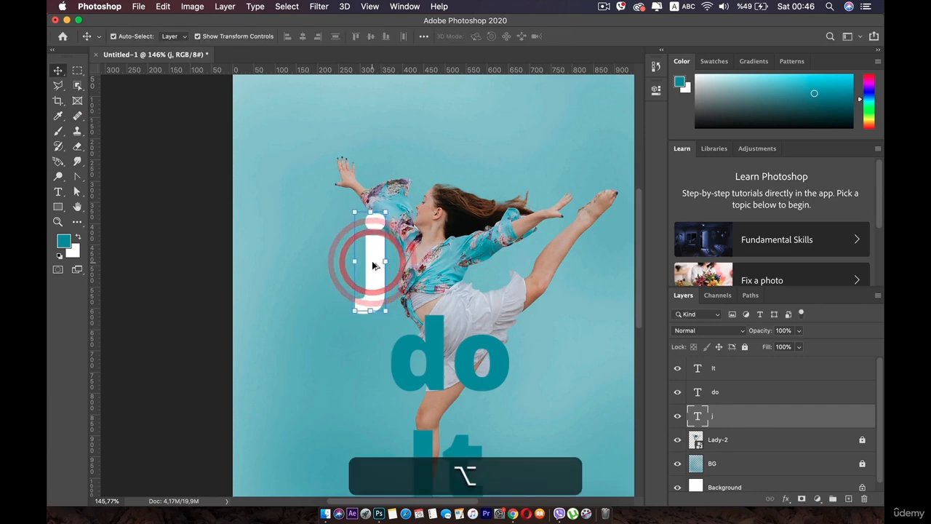
left_click_drag(371, 263, 411, 263)
double_click(412, 263)
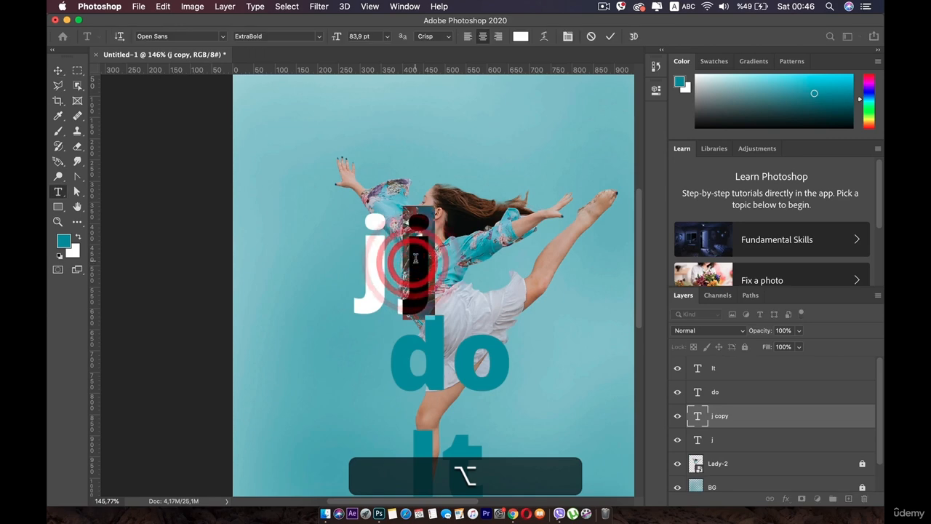
type("u")
left_click(57, 70)
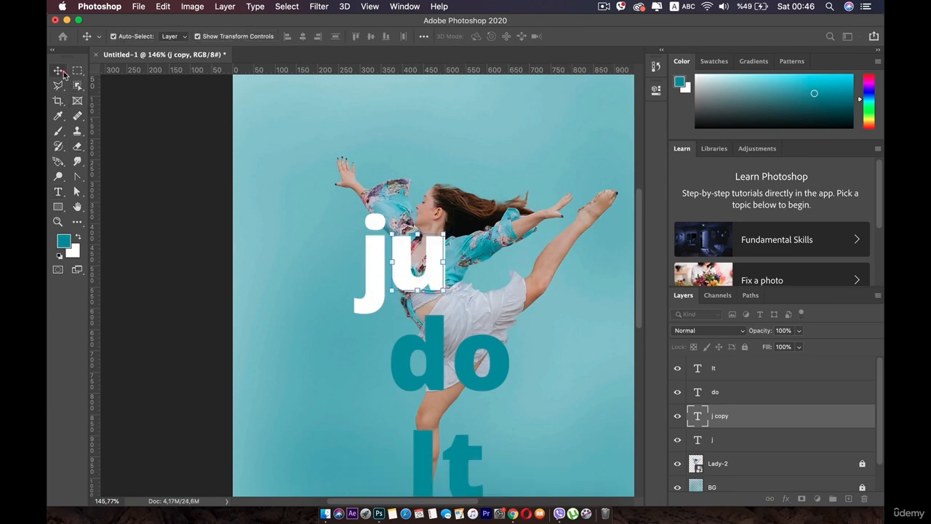
- Duplicate the "u" to its right and change the copy to "s"
left_click_drag(411, 267, 471, 262)
double_click(471, 262)
type("s")
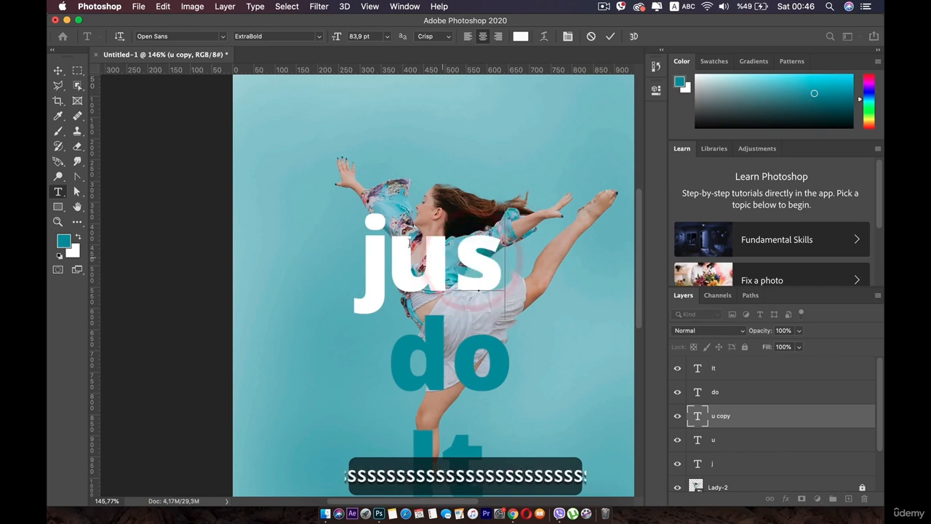
left_click(58, 71)
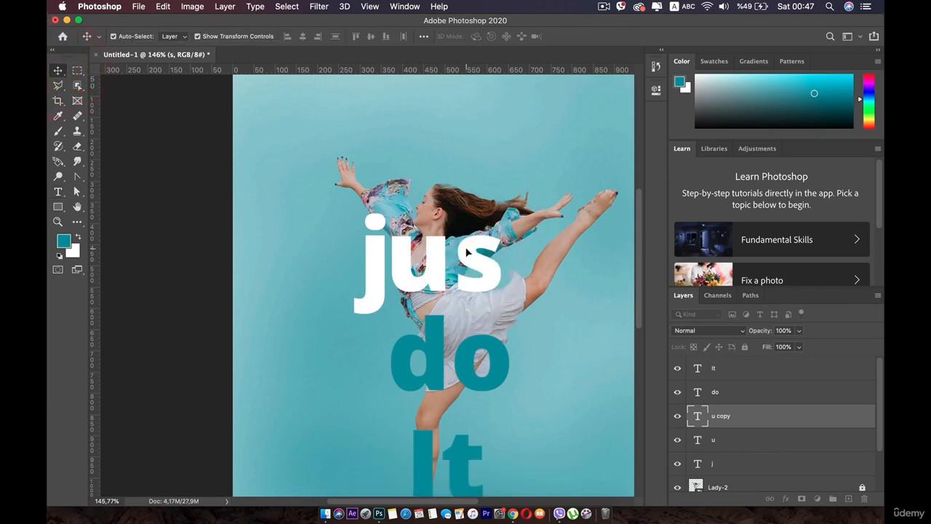
- Duplicate the "s" to its right and change the copy to "t", completing the word "just"
left_click_drag(467, 252, 518, 249)
double_click(518, 248)
type("y")
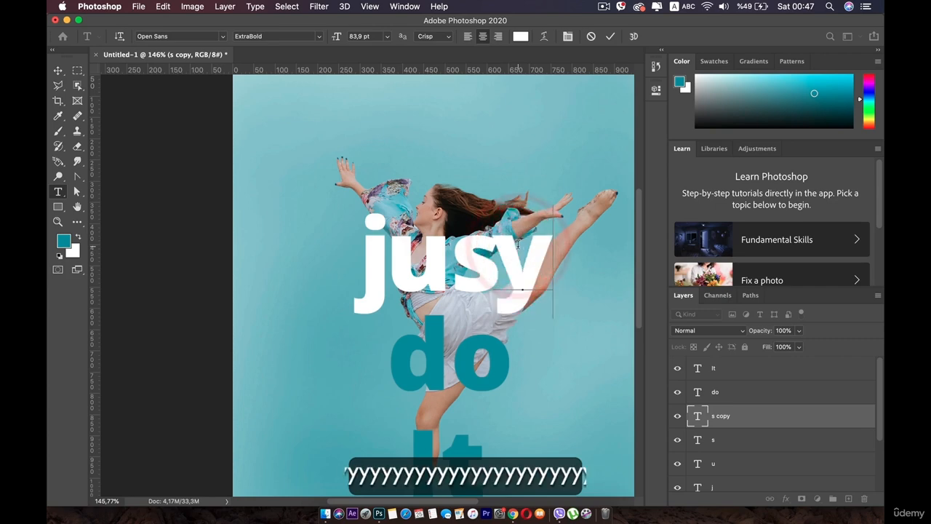
key("BackSpace")
type("t")
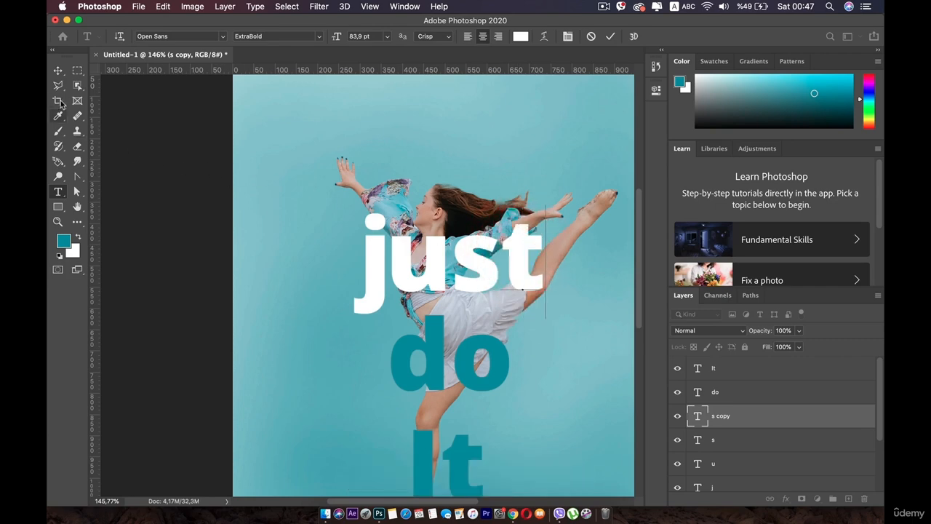
left_click(58, 70)
left_click_drag(515, 254, 522, 254)
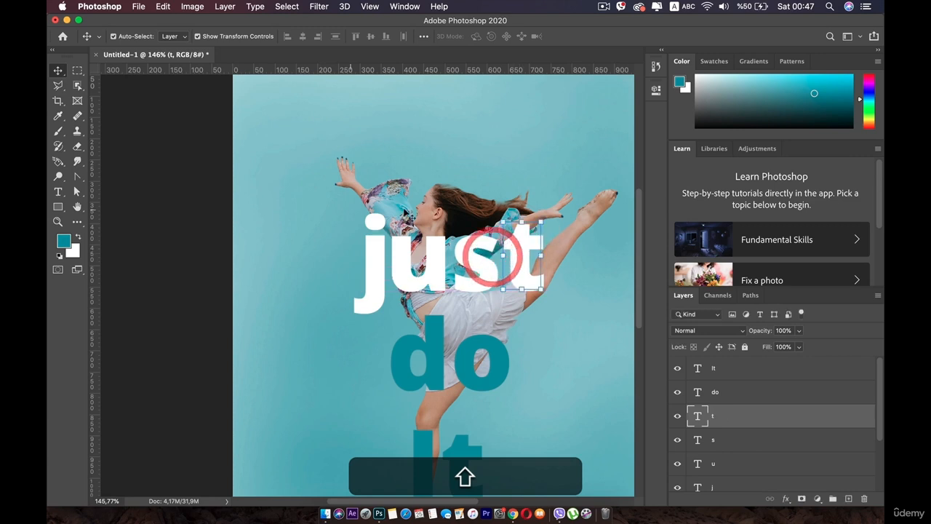
- Move the "j" layer beneath the Lady-2 layer so the letter sits behind the dancer
left_click(380, 258)
scroll(731, 445, "down", 3)
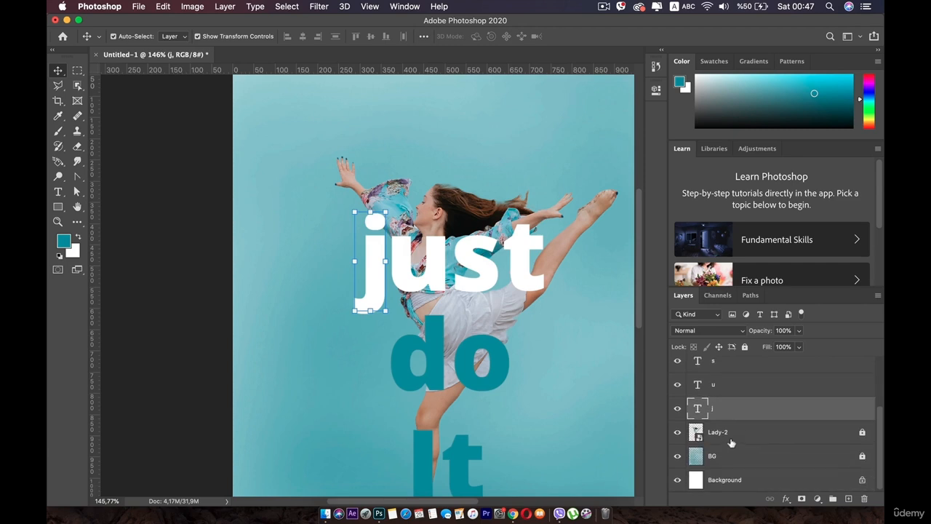
left_click_drag(732, 419, 734, 441)
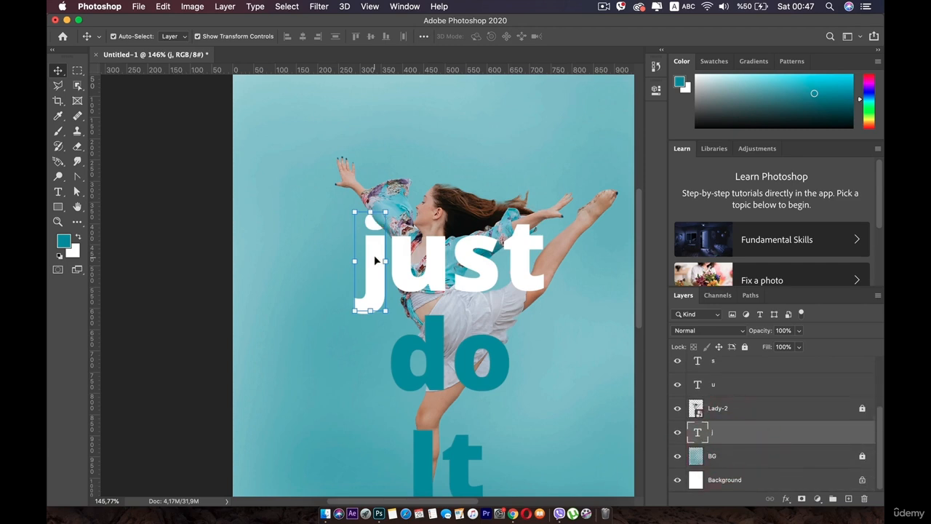
- Shift the "t" slightly to the right to open up the letter spacing of "just"
left_click(425, 261)
left_click_drag(477, 255, 449, 266)
scroll(466, 273, "up", 3)
left_click(442, 264)
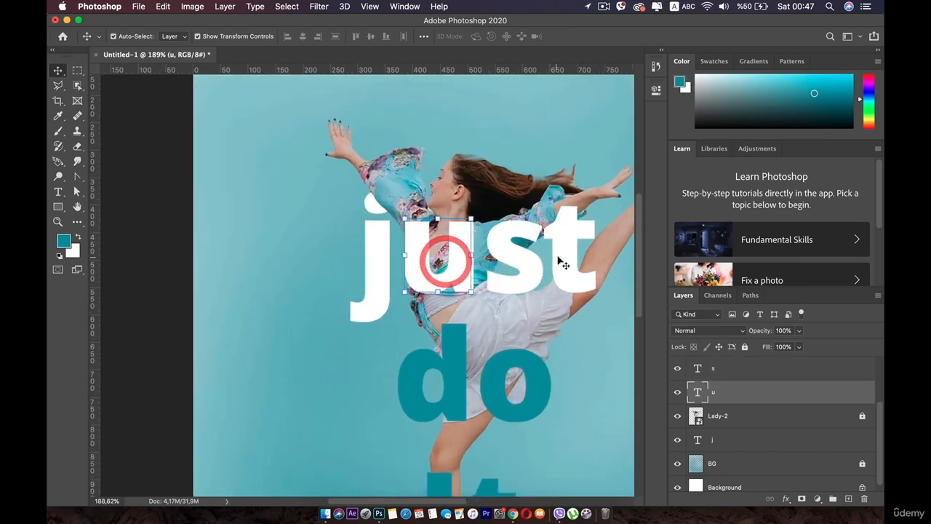
left_click_drag(550, 259, 572, 254)
scroll(572, 255, "right", 3)
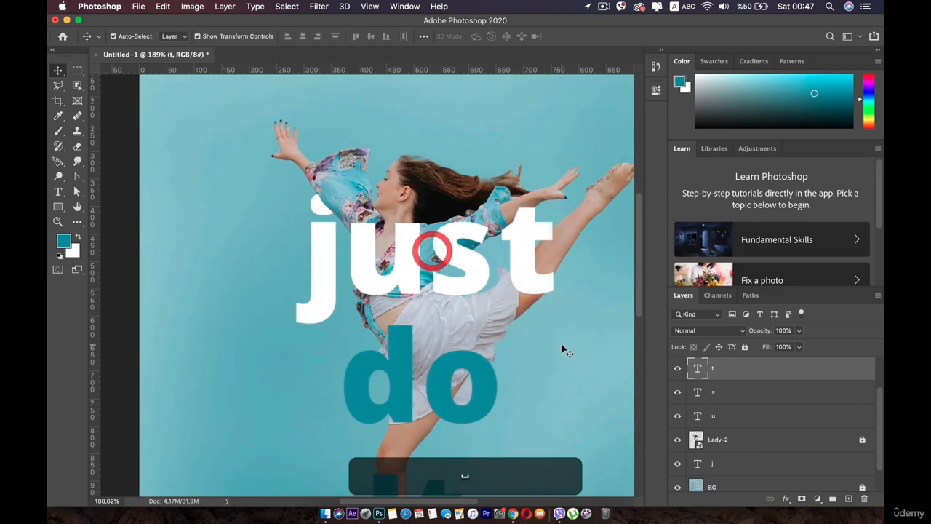
- Duplicate the "s" layer and rename the copy "s front"
left_click(451, 249)
scroll(462, 475, "down", 3)
scroll(461, 476, "right", 3)
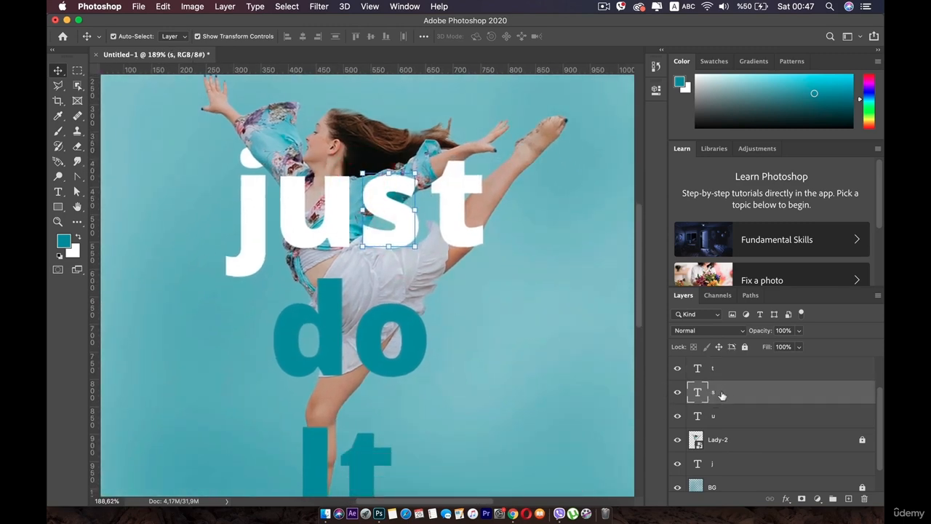
key("super+j")
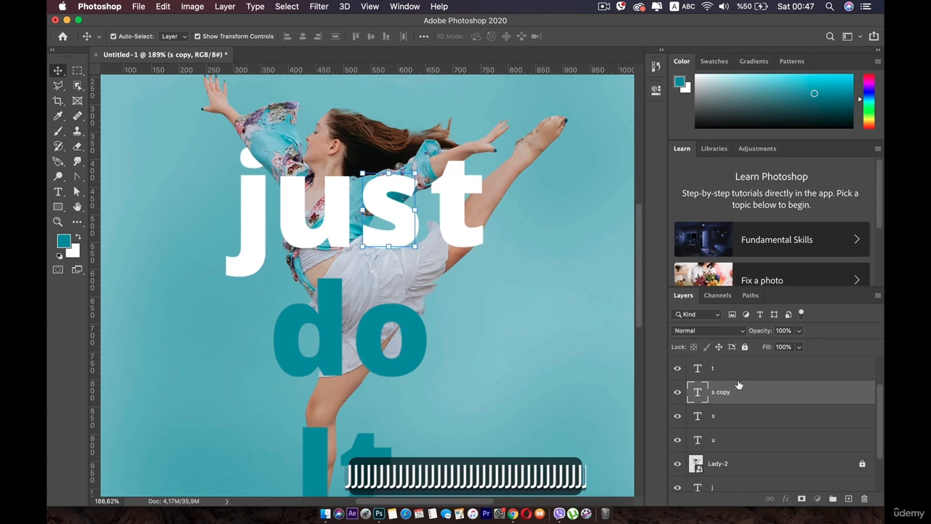
double_click(720, 391)
left_click(732, 392)
key("BackSpace")
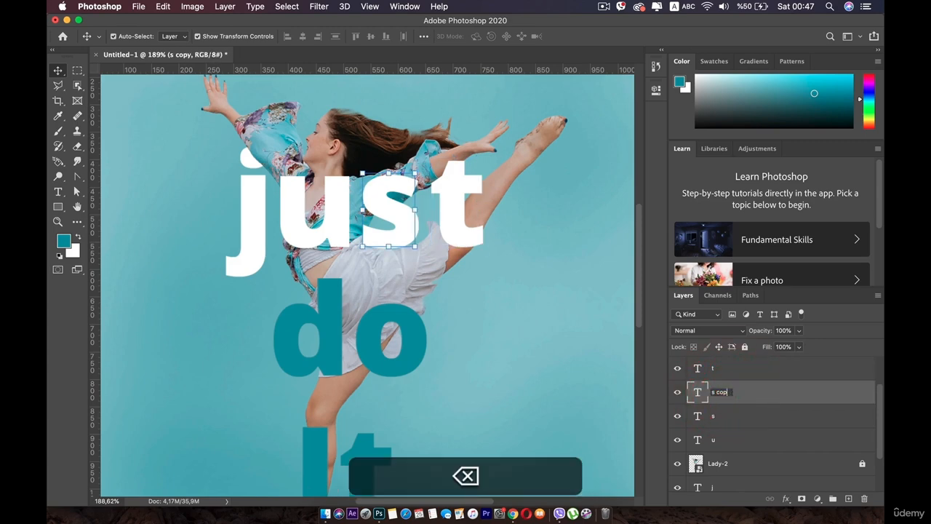
type("front")
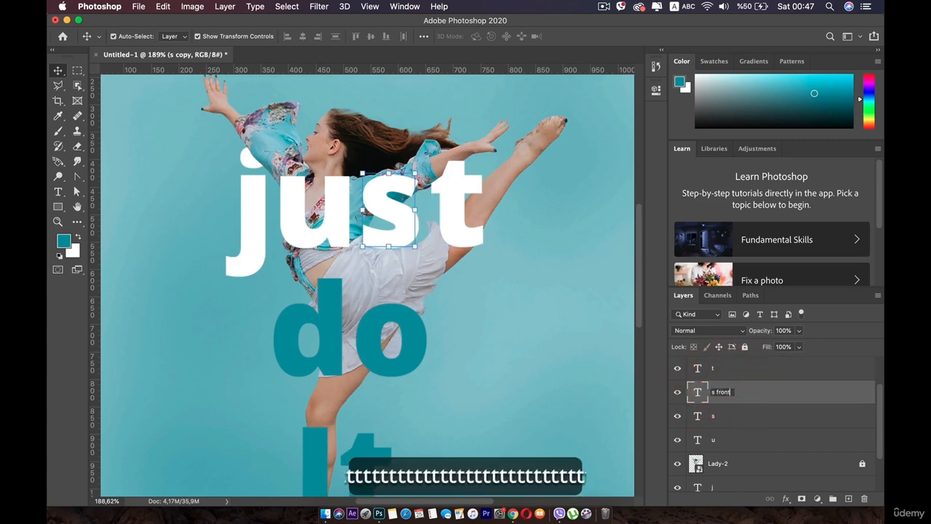
key("Return")
- Move the original "s" layer beneath Lady-2 and add a layer mask to "s front"
left_click(724, 414)
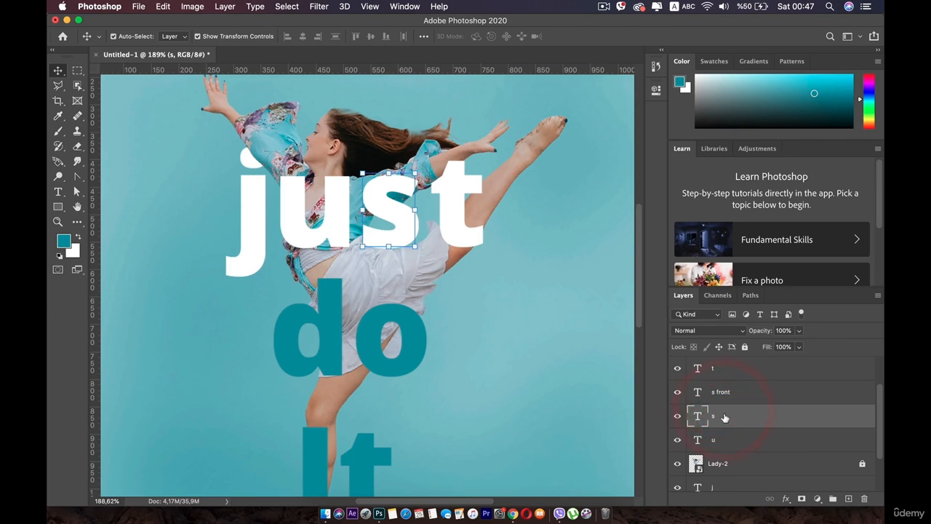
left_click_drag(725, 417, 722, 471)
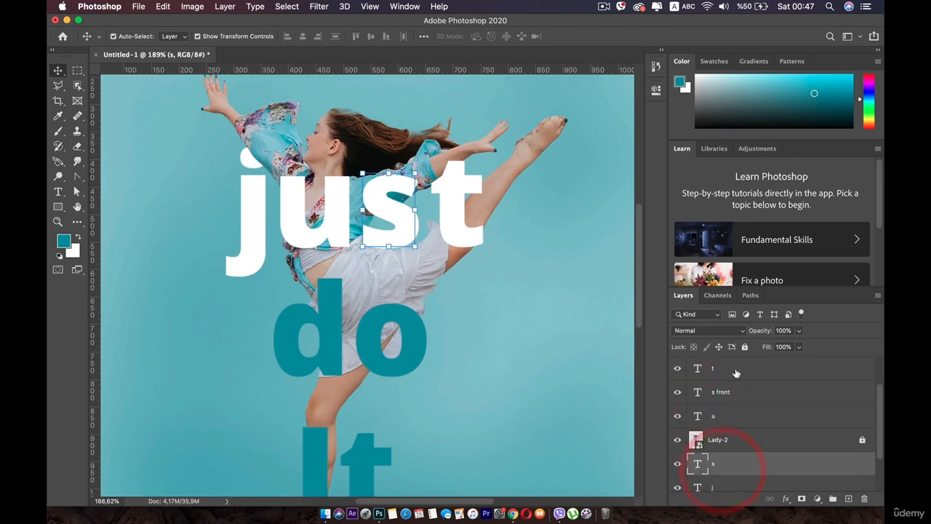
left_click(726, 394)
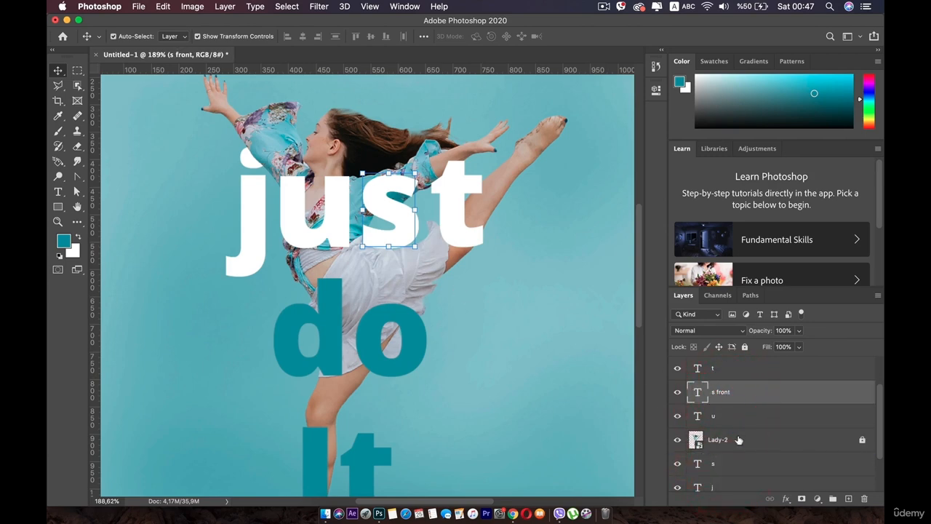
left_click(801, 499)
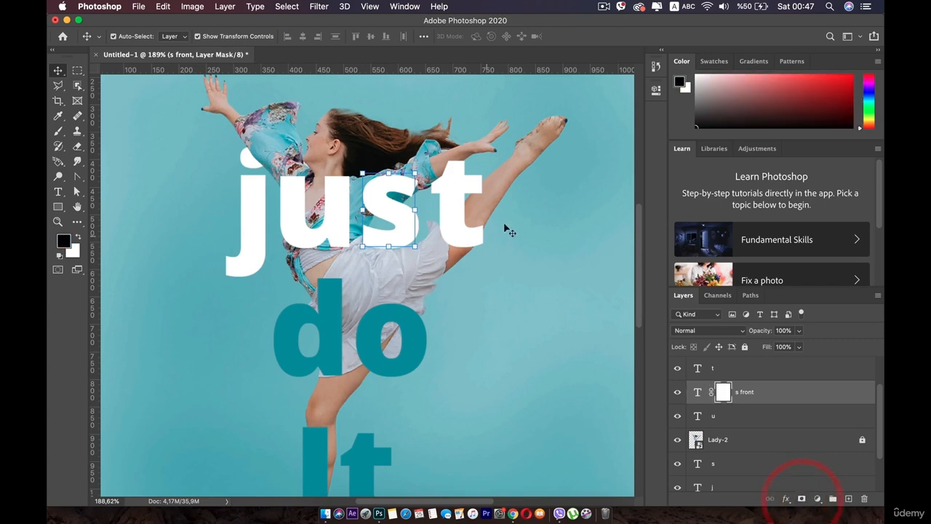
- Paint black on the "s front" mask with a 71 px soft round brush at 10% opacity to fade the letter's middle
scroll(376, 311, "up", 2)
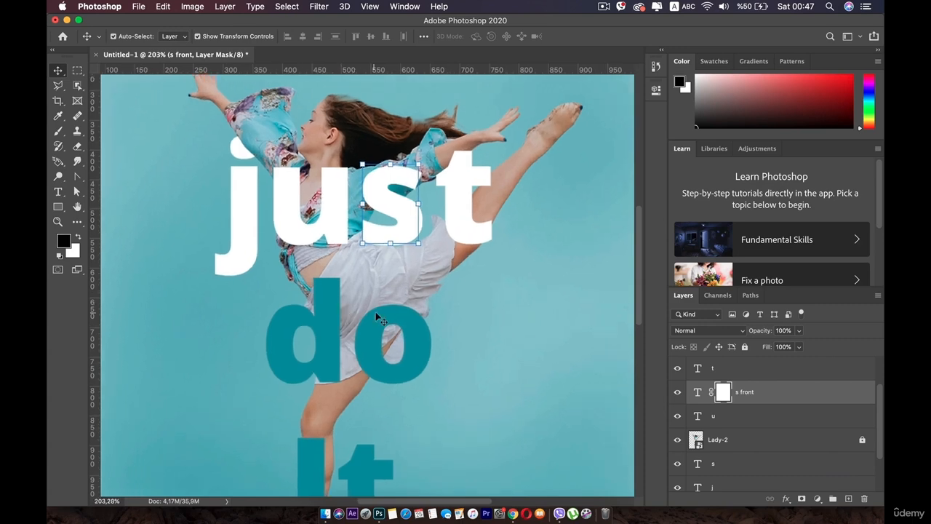
scroll(375, 311, "up", 2)
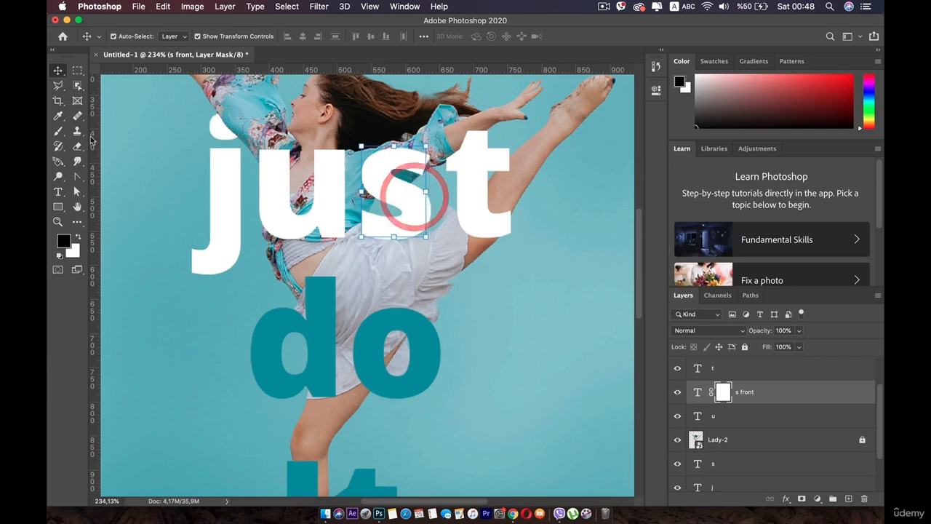
left_click(59, 116)
left_click(60, 128)
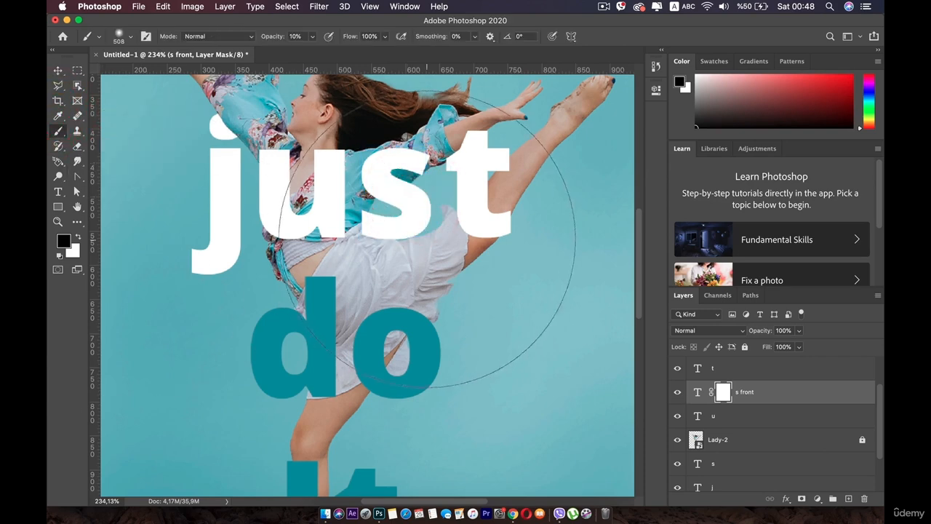
right_click(405, 342)
left_click_drag(520, 339, 493, 346)
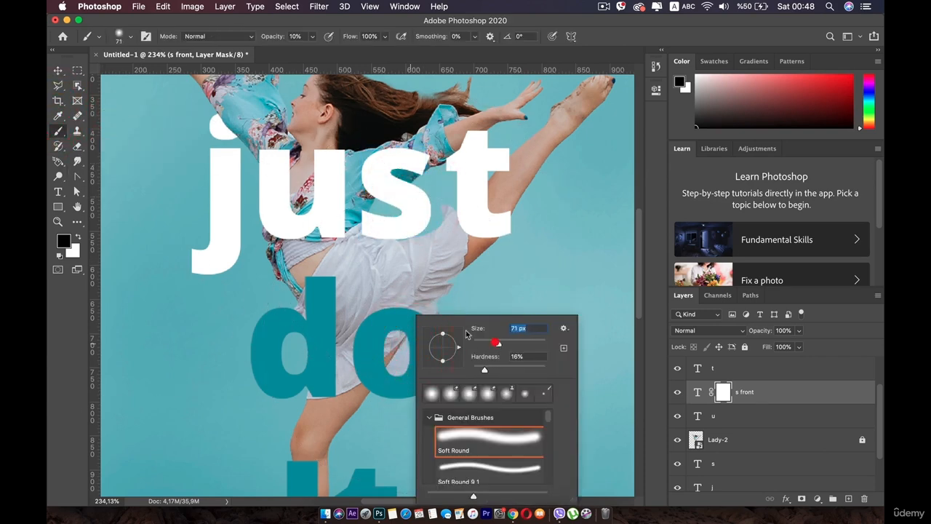
left_click(395, 233)
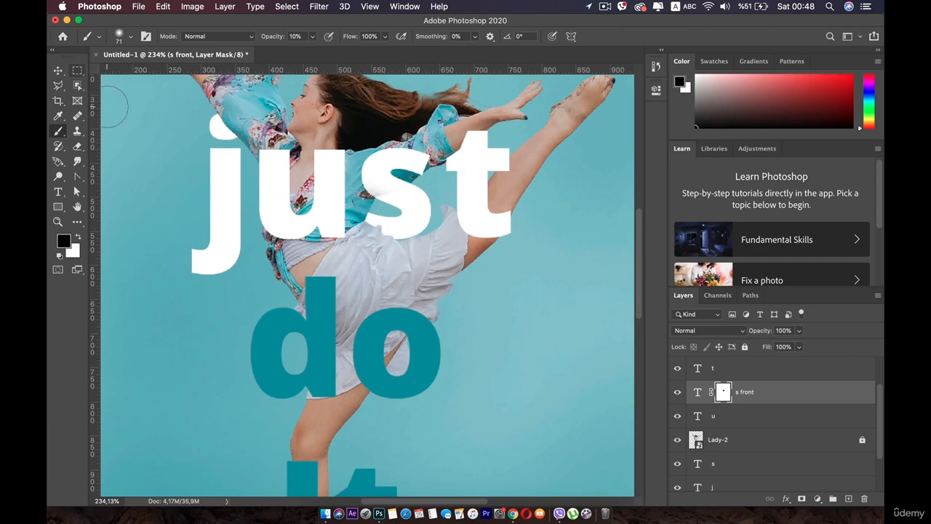
left_click(59, 71)
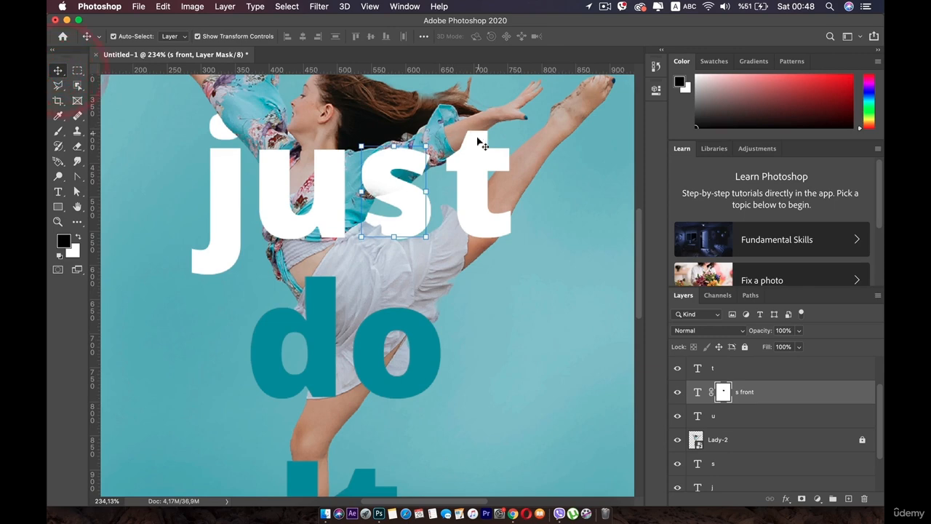
- Duplicate the "t" layer and rename the copy "t front"
left_click(738, 369)
key("cmd+j")
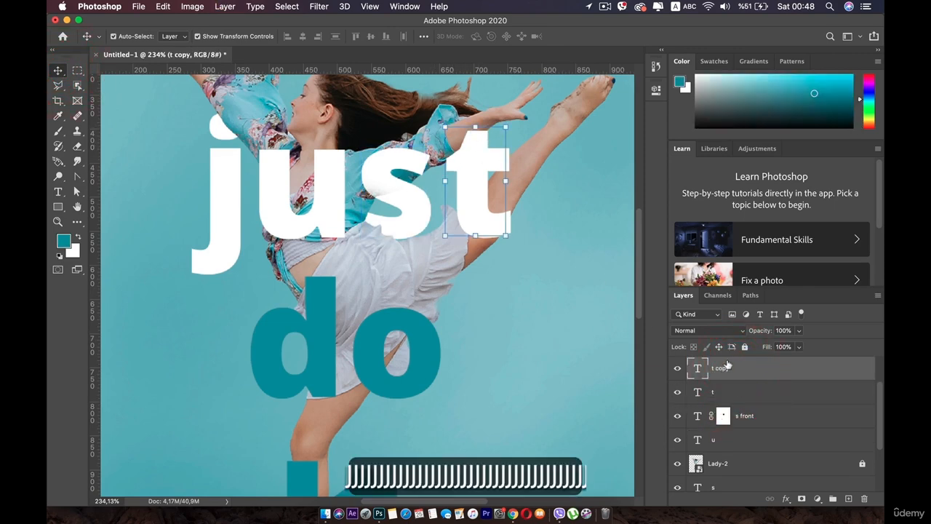
double_click(724, 369)
key("Right")
key("Right")
key("Right")
key("Right")
key("Right")
key("Right")
key("BackSpace")
key("BackSpace")
key("BackSpace")
key("BackSpace")
key("BackSpace")
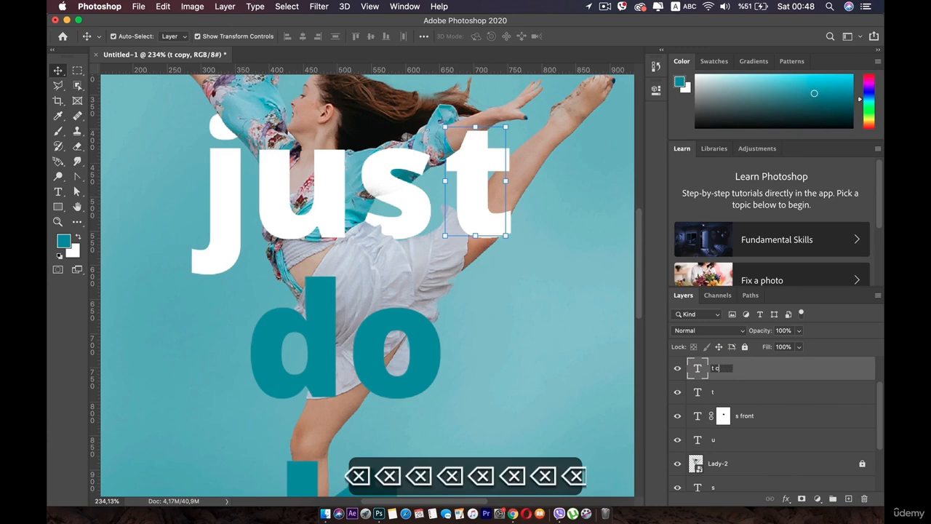
type("front")
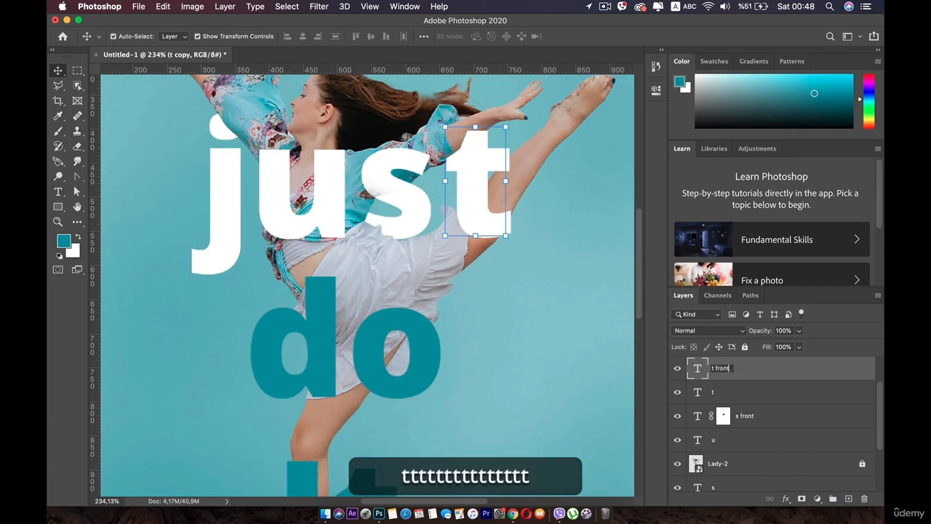
key("Return")
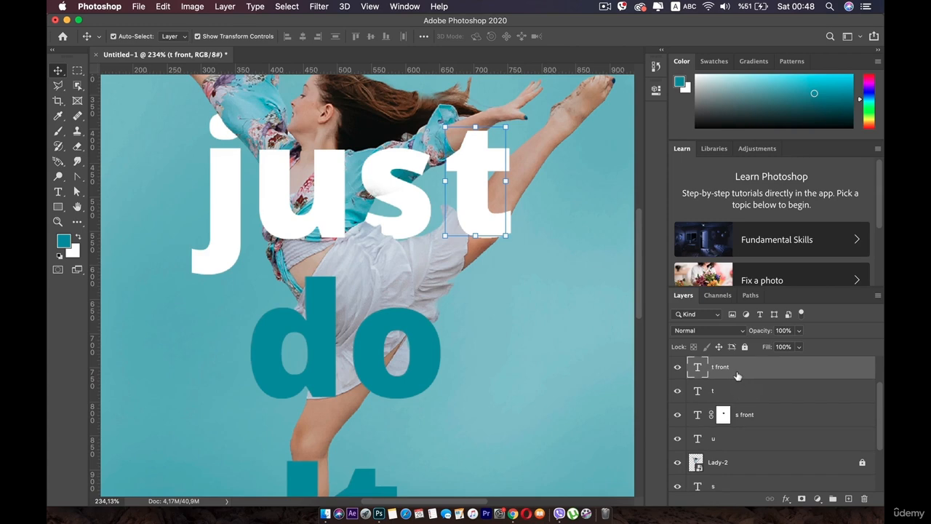
- Move the original "t" layer beneath Lady-2 and add a layer mask to "t front"
key("alt")
left_click(732, 392)
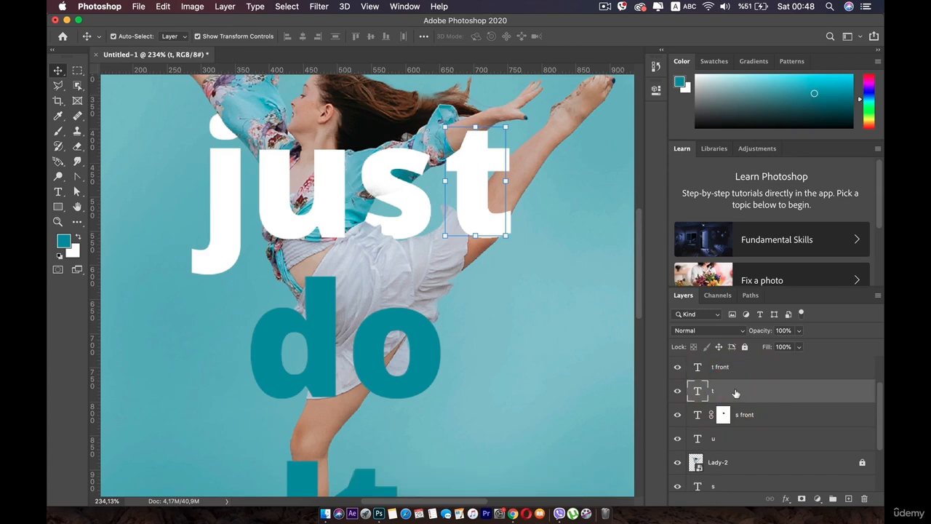
left_click_drag(735, 393, 728, 422)
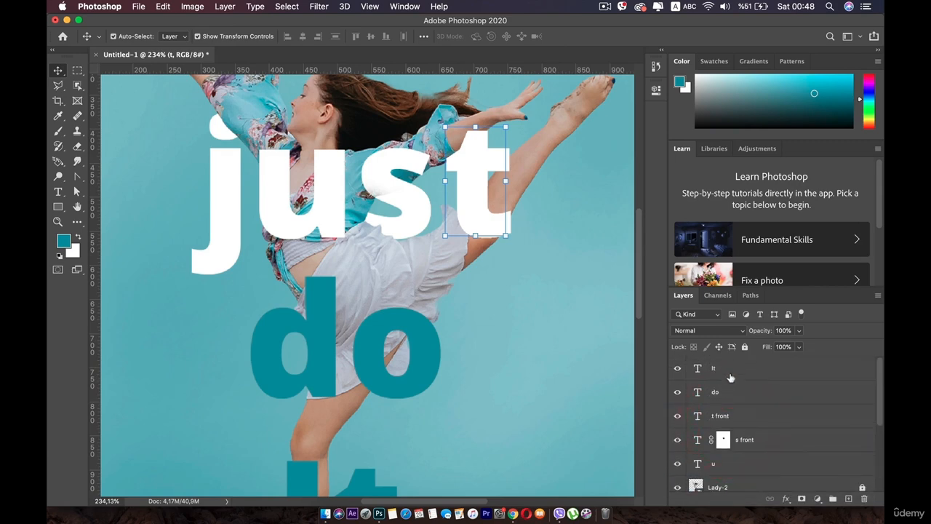
left_click(732, 376)
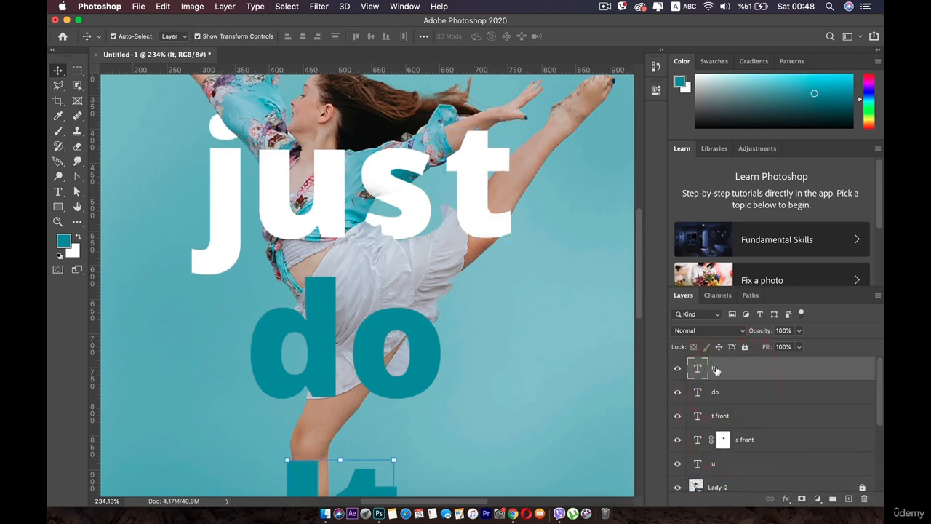
left_click(677, 368)
left_click(677, 369)
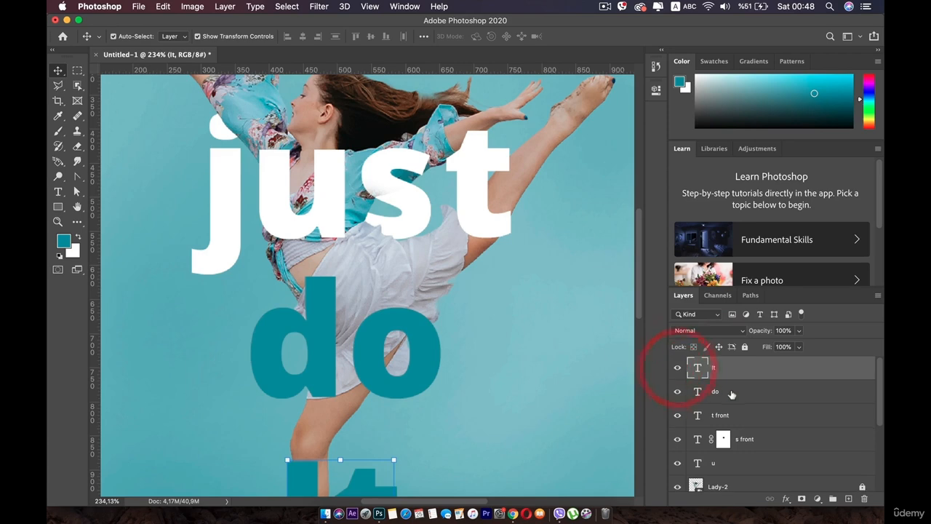
left_click(724, 416)
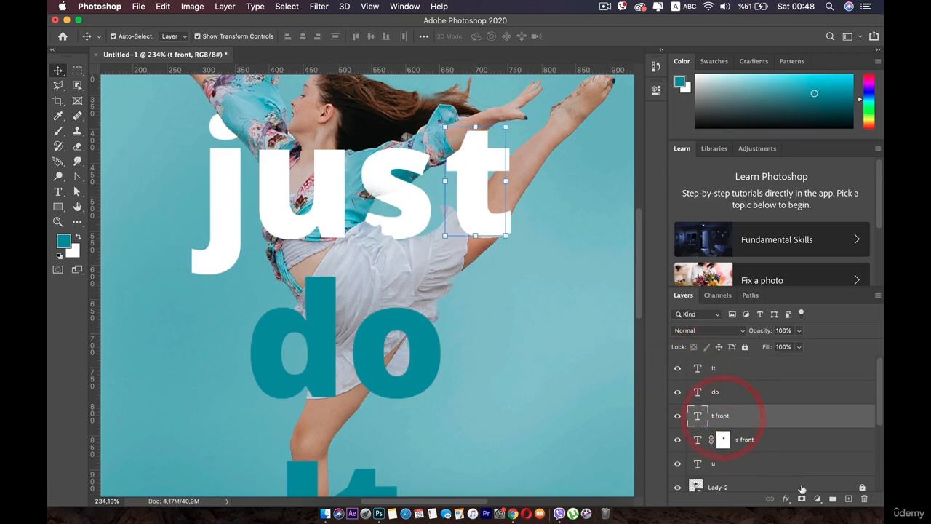
left_click(802, 498)
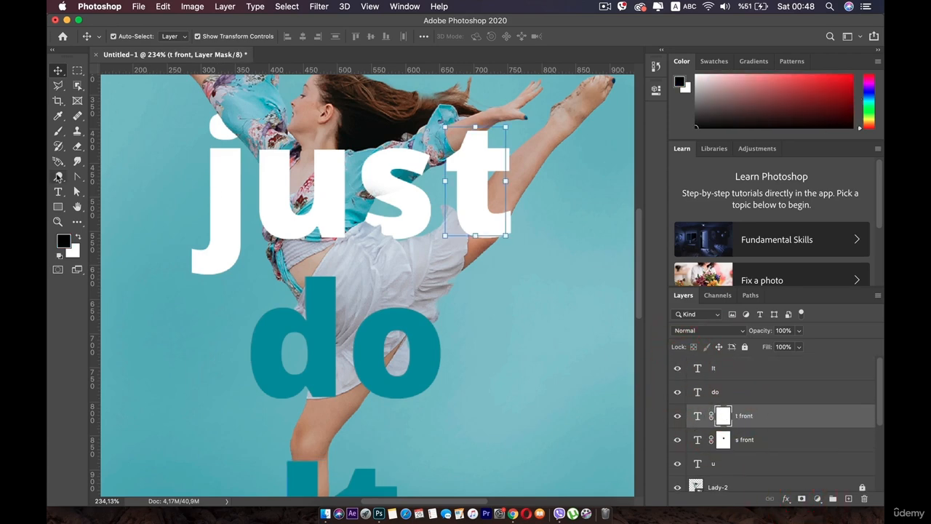
- Paint black with the 71 px soft brush at 10% and 31% opacity on the "t front" mask, where the dancer's arm crosses the letter
left_click(59, 132)
left_click_drag(474, 129, 465, 166)
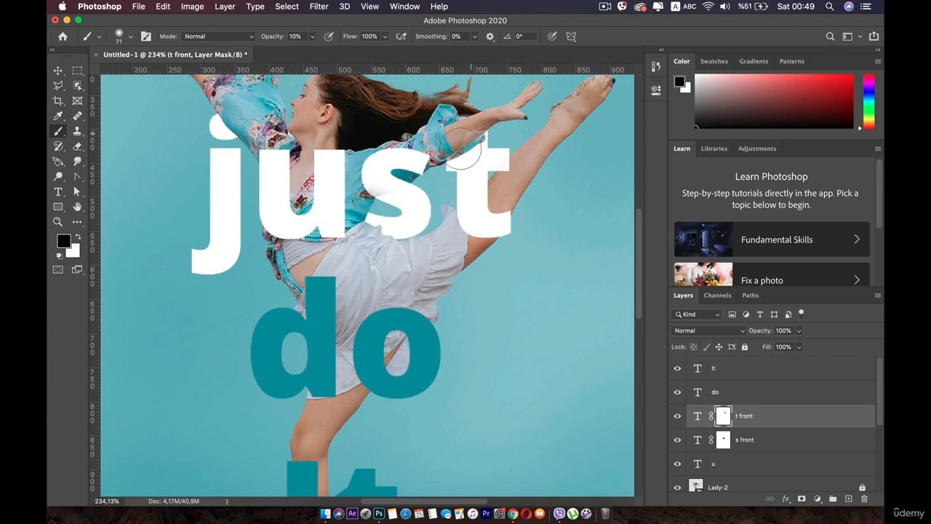
mouse_move(313, 39)
left_mouse_down()
mouse_move(314, 52)
mouse_move(352, 71)
left_mouse_up()
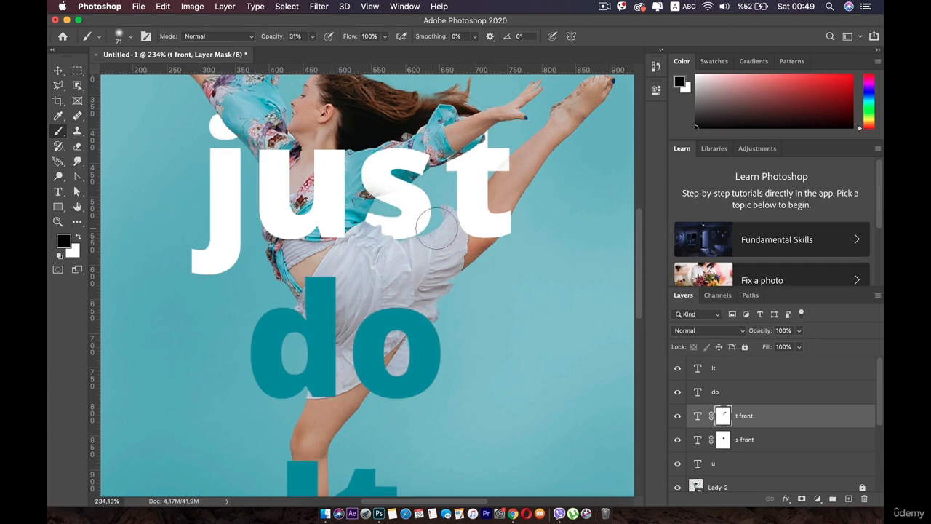
- Undo the last brush strokes on the "t front" mask
key("super+z")
key("super+z")
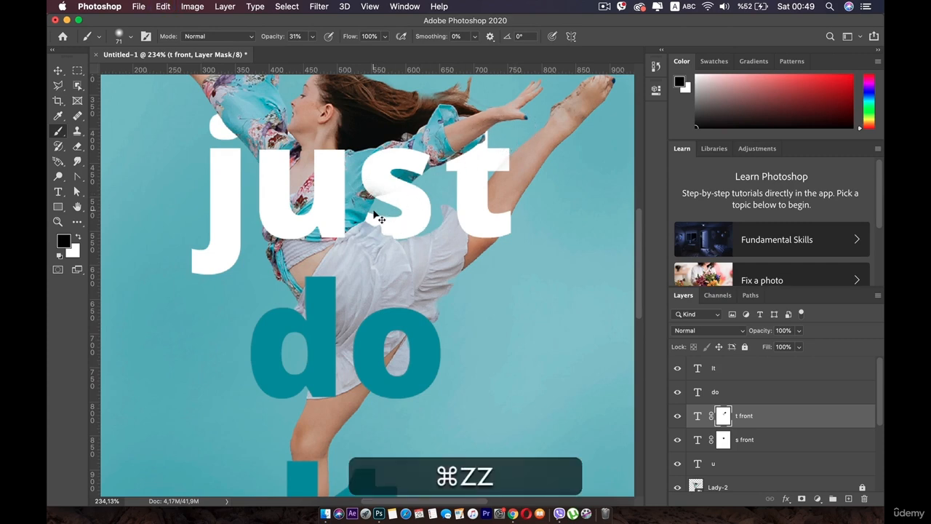
key("super+z")
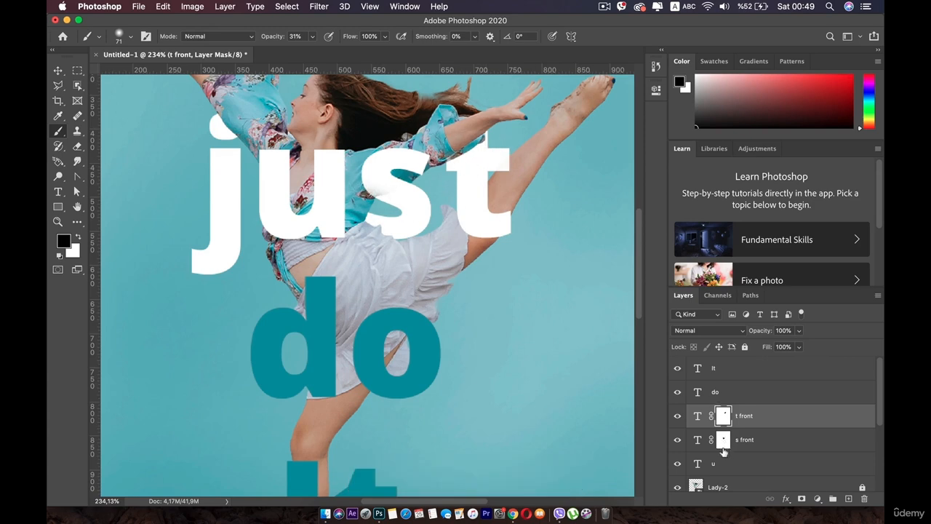
- Paint white at 31% opacity on the "s front" mask to restore the faded middle of the "s"
left_click(724, 442)
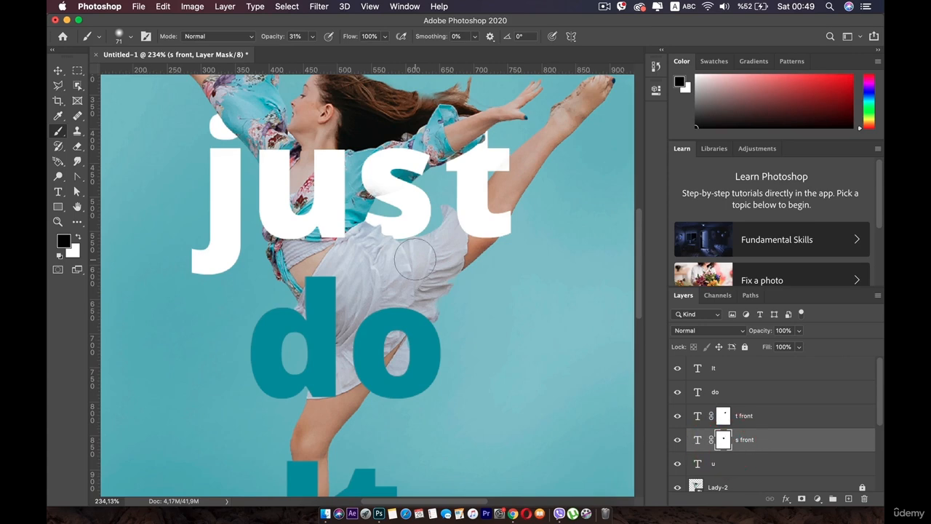
scroll(378, 188, "up", 5)
left_click_drag(377, 150, 374, 315)
scroll(454, 322, "up", 4)
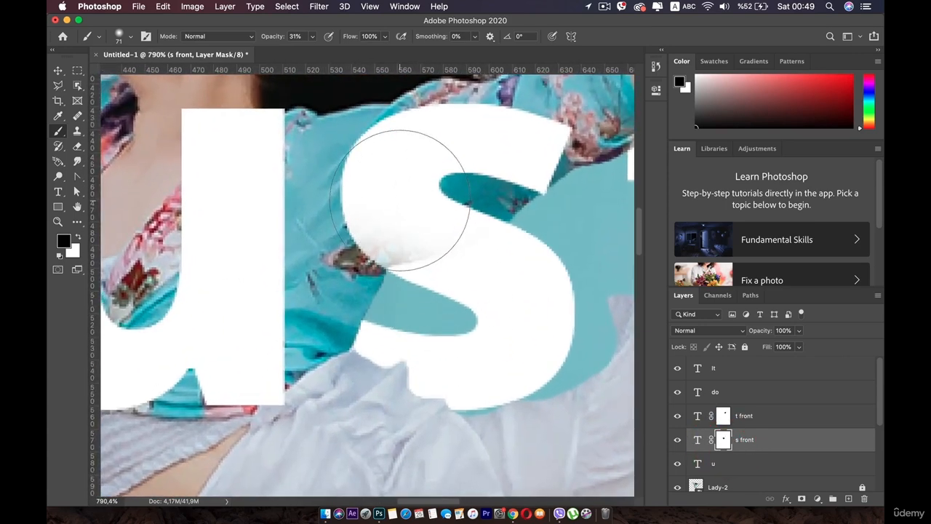
key("x")
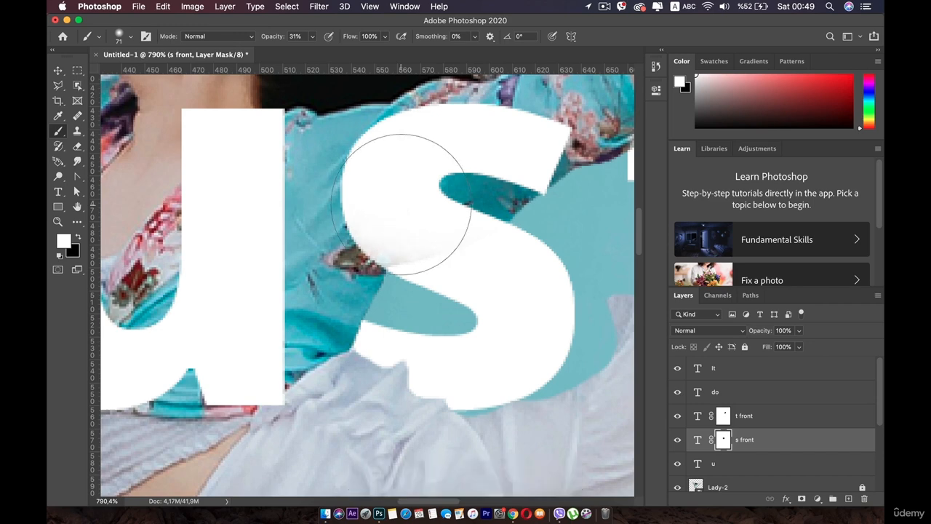
left_click(402, 206)
left_click(403, 206)
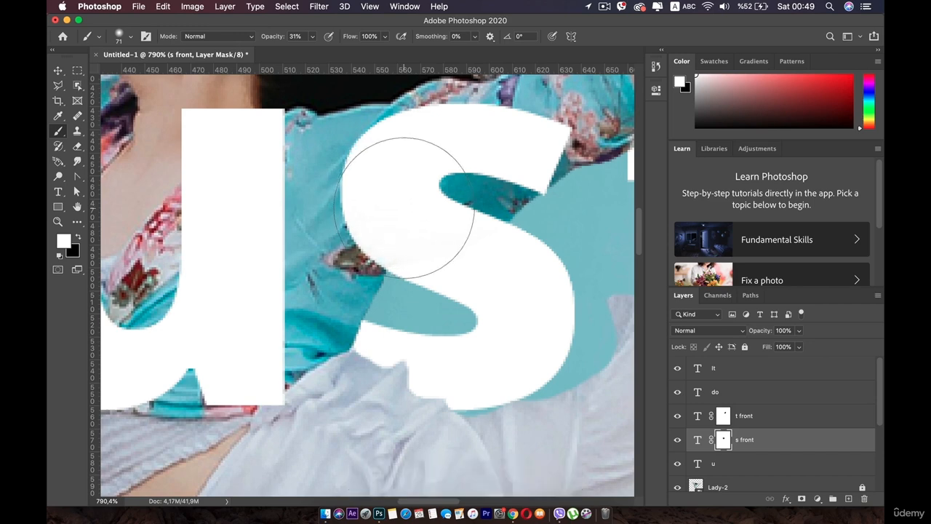
left_click(408, 210)
scroll(424, 162, "down", 3)
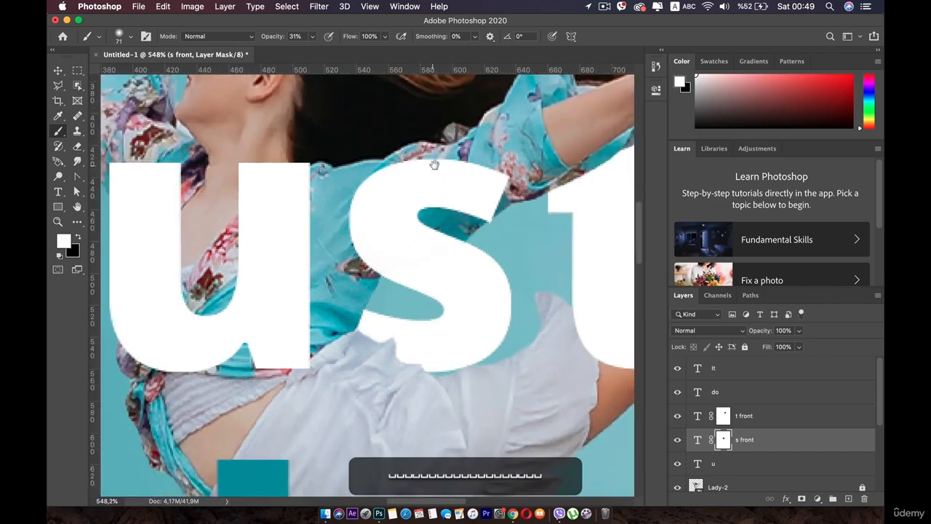
left_click_drag(434, 164, 337, 182)
scroll(473, 179, "down", 4)
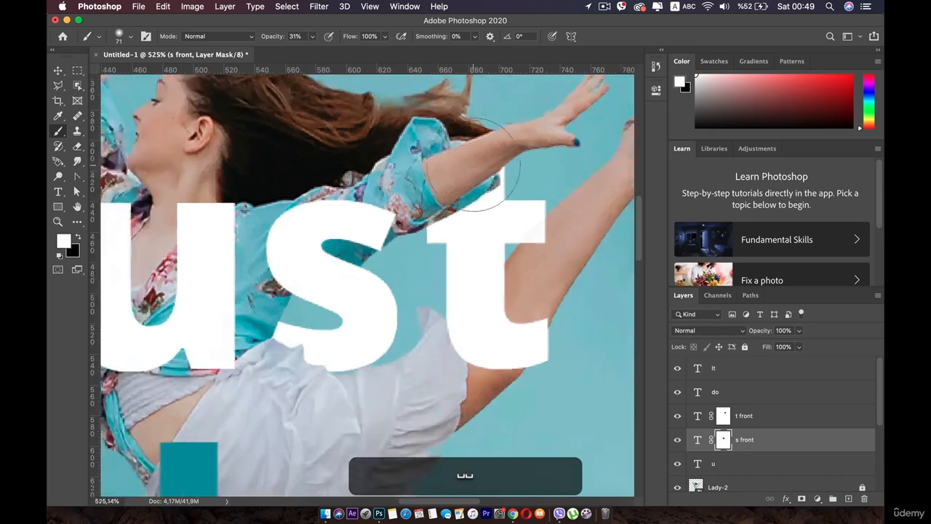
scroll(470, 166, "down", 3)
left_click_drag(353, 174, 426, 177)
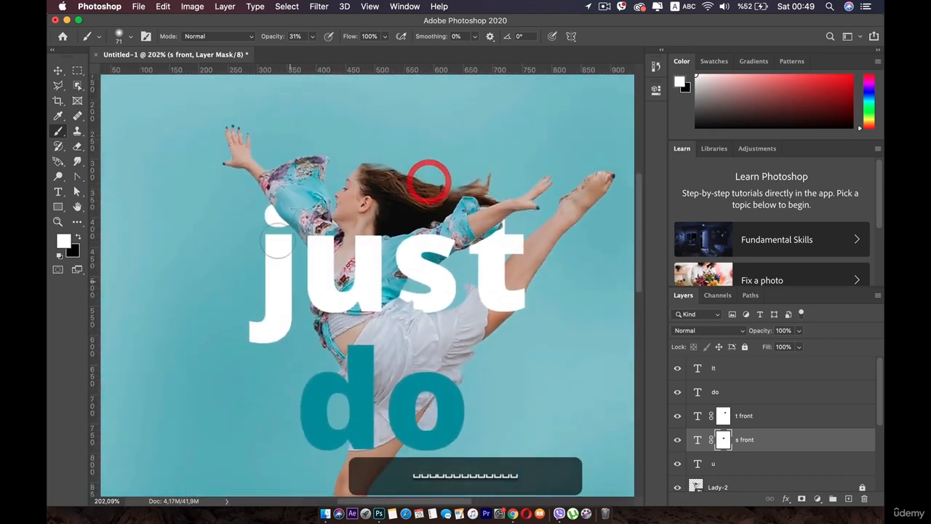
- Shift the "do" text slightly upward on the poster
left_click(58, 70)
scroll(193, 256, "down", 2)
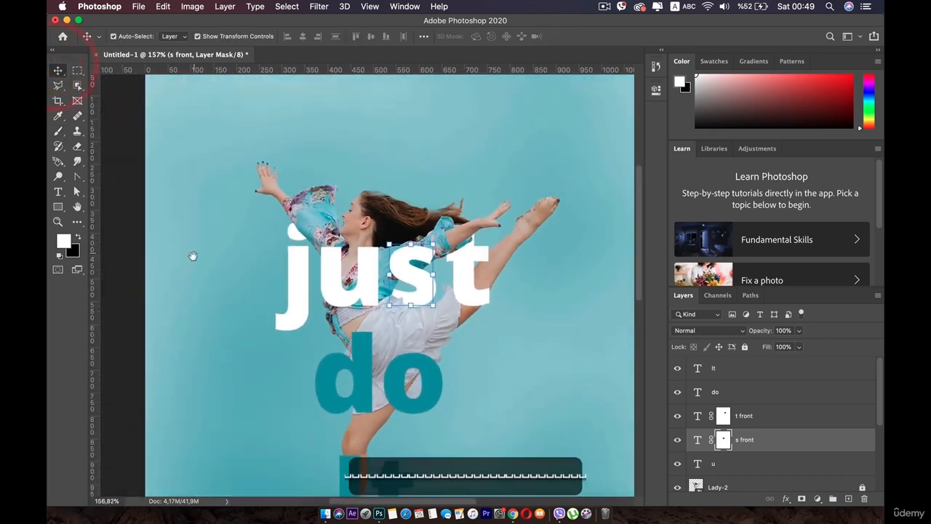
scroll(190, 155, "down", 3)
left_click_drag(190, 155, 190, 156)
left_click(223, 262)
left_click(358, 264)
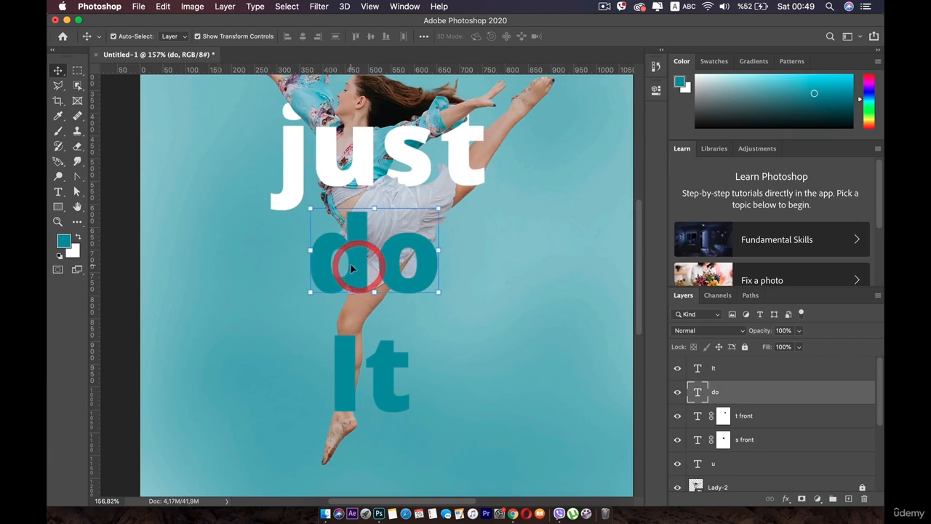
left_click_drag(352, 269, 356, 262)
- Delete the "o" from the "do" text so that the layer holds only the "d"
double_click(355, 262)
left_click(369, 245)
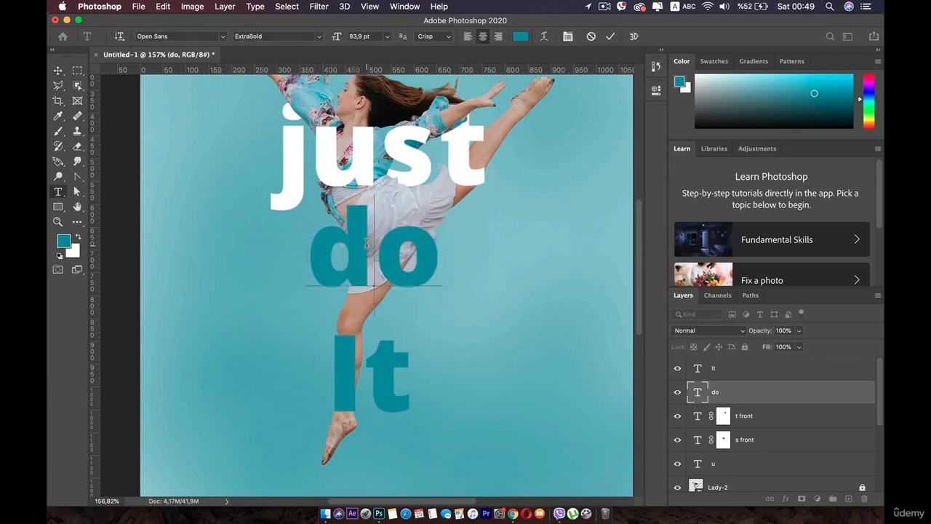
left_click_drag(441, 248, 374, 248)
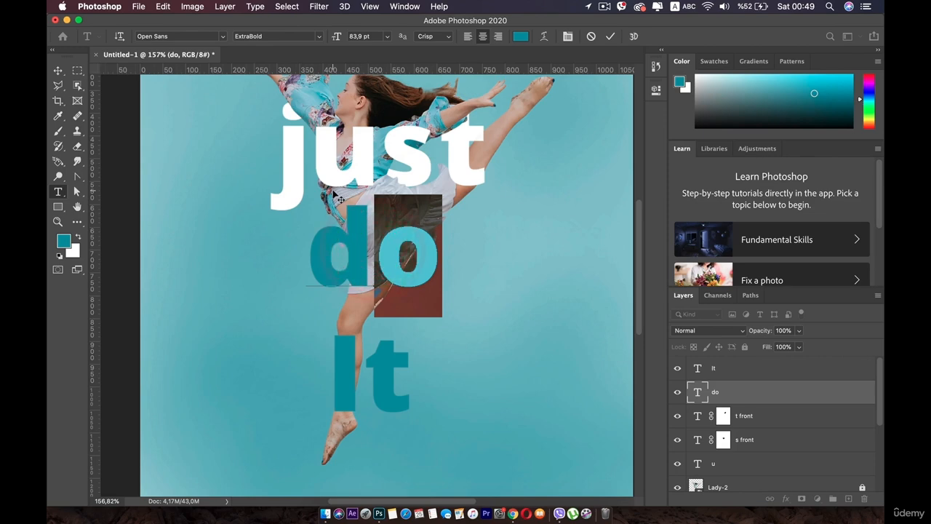
key("BackSpace")
left_click(58, 71)
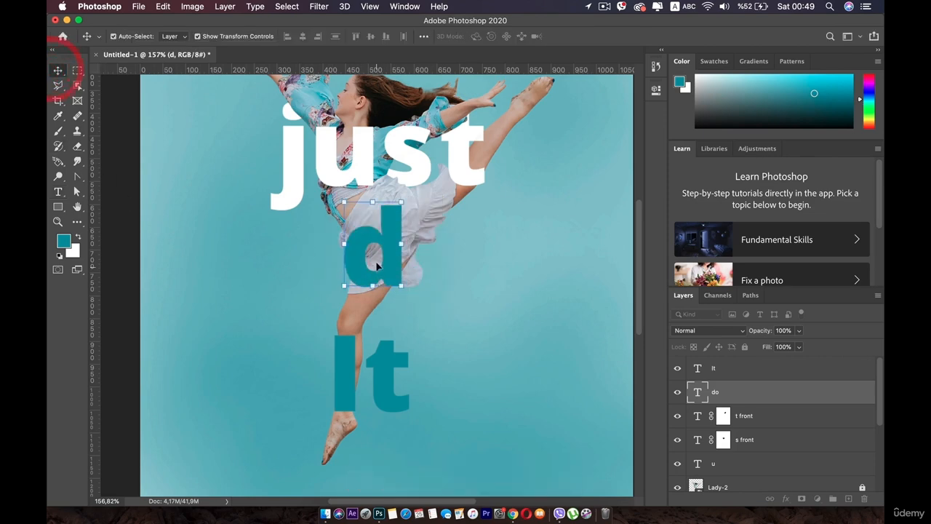
- Reposition the "d", duplicate its layer, change the copy's text to "o" and place it close beside the "d"
left_click_drag(377, 252, 384, 285)
double_click(384, 285)
type("o")
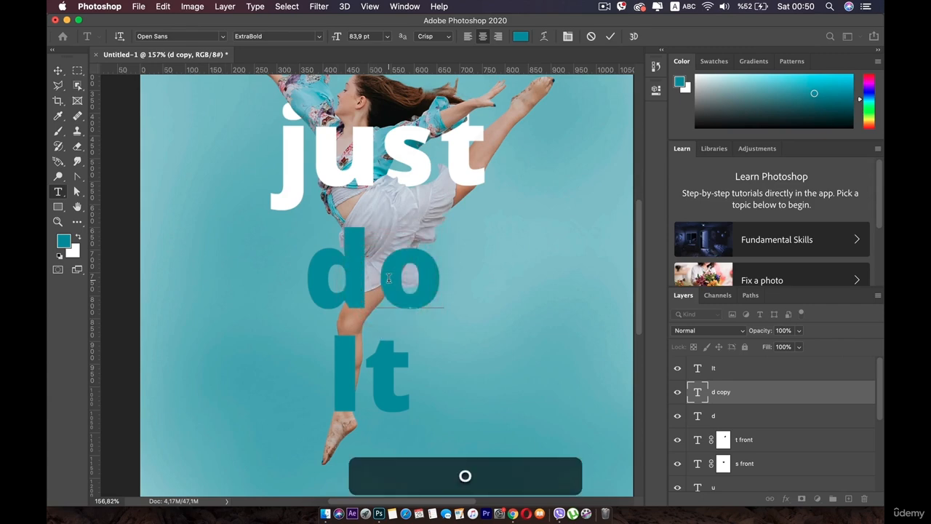
left_click(58, 70)
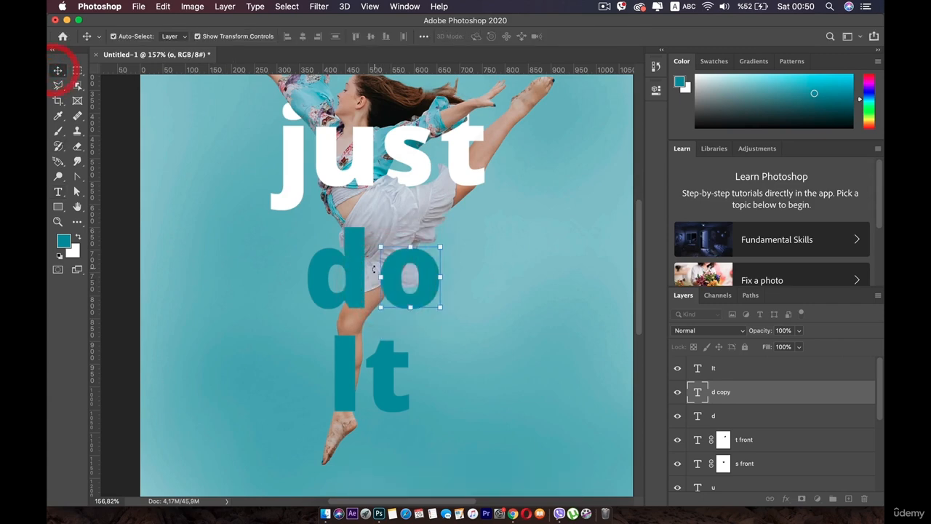
left_click_drag(390, 273, 383, 271)
- Move the "It" text slightly down and left, further below the "d" and "o"
left_click(343, 271)
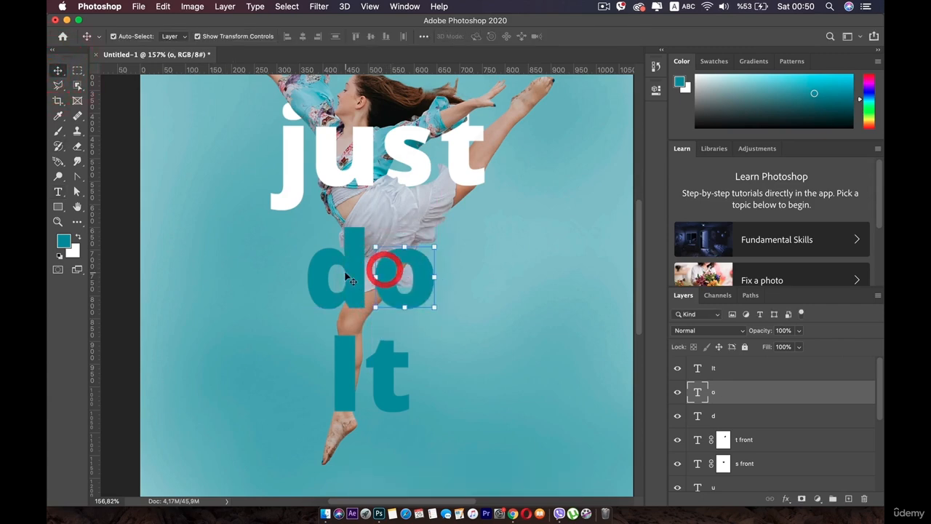
scroll(320, 331, "up", 2)
scroll(335, 328, "down", 4)
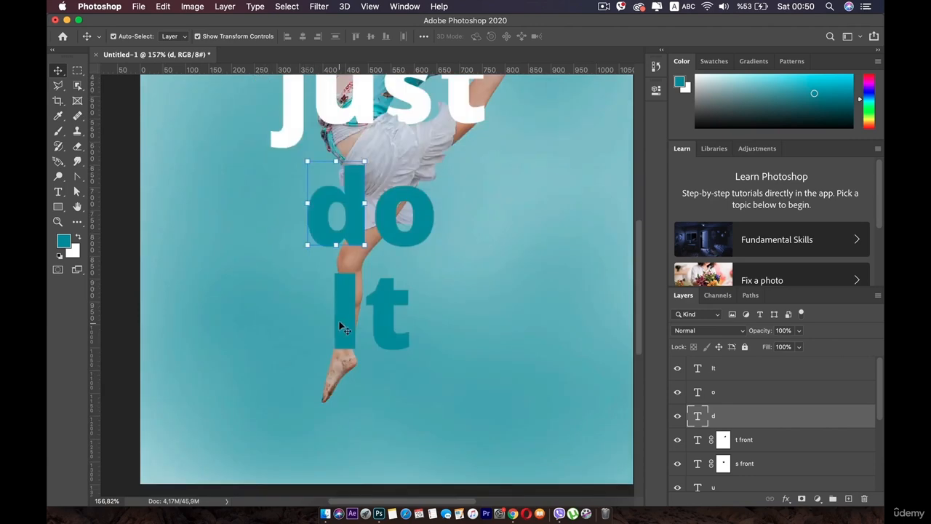
left_click(339, 317)
mouse_move(345, 318)
left_mouse_down()
mouse_move(331, 323)
mouse_move(340, 334)
mouse_move(342, 327)
left_mouse_up()
left_click_drag(249, 204, 248, 282)
- Recolor the "d" text white (ffffff) by sampling the color of the "t" in "just"
left_click(354, 285)
double_click(698, 416)
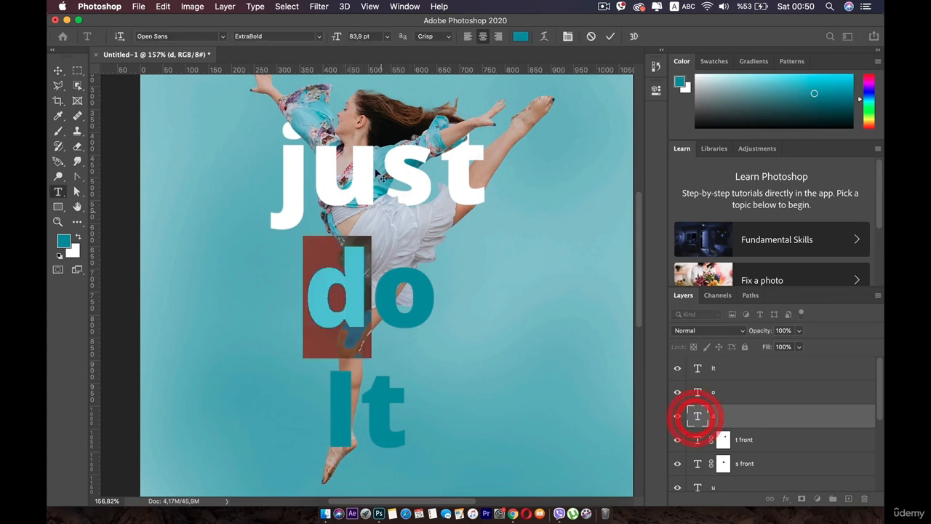
left_click(520, 36)
left_click(451, 178)
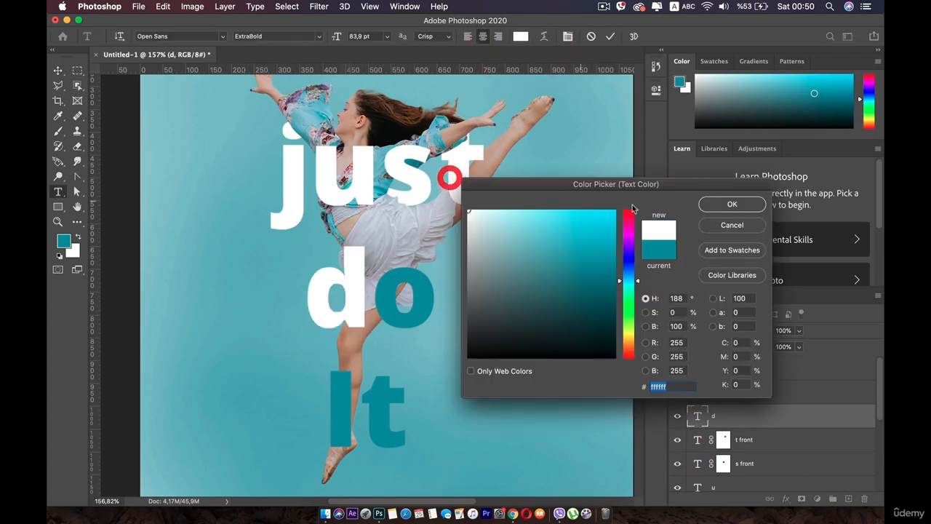
left_click(720, 204)
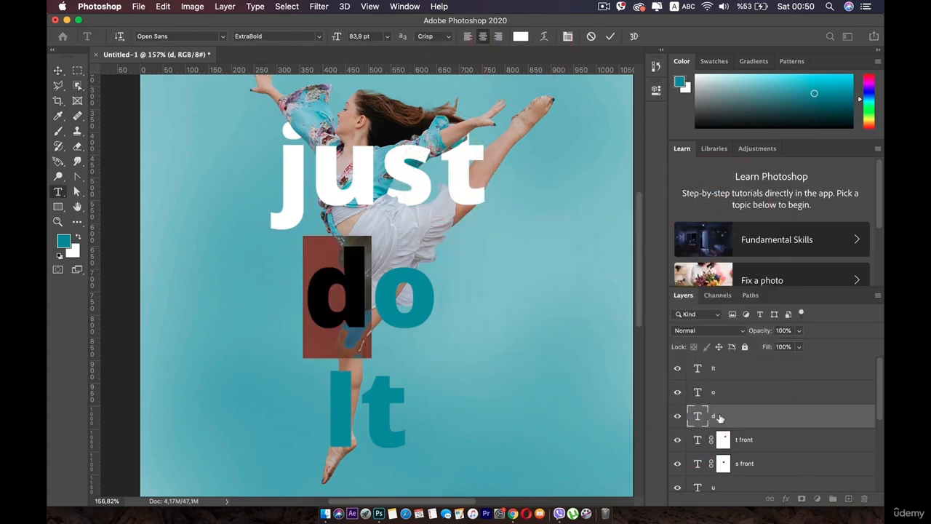
left_click(720, 417)
- Shift the white "d" slightly left, away from the "o"
scroll(316, 278, "up", 5)
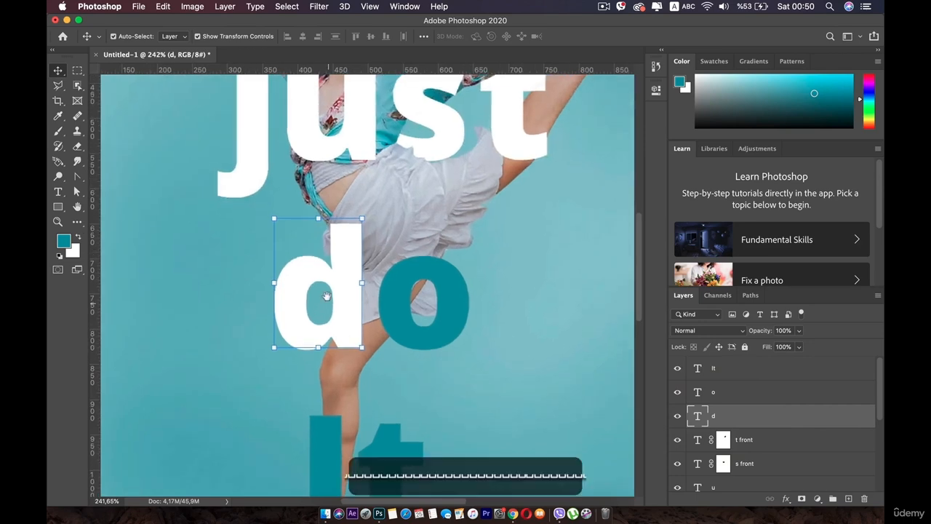
left_click(322, 276)
scroll(322, 305, "up", 2)
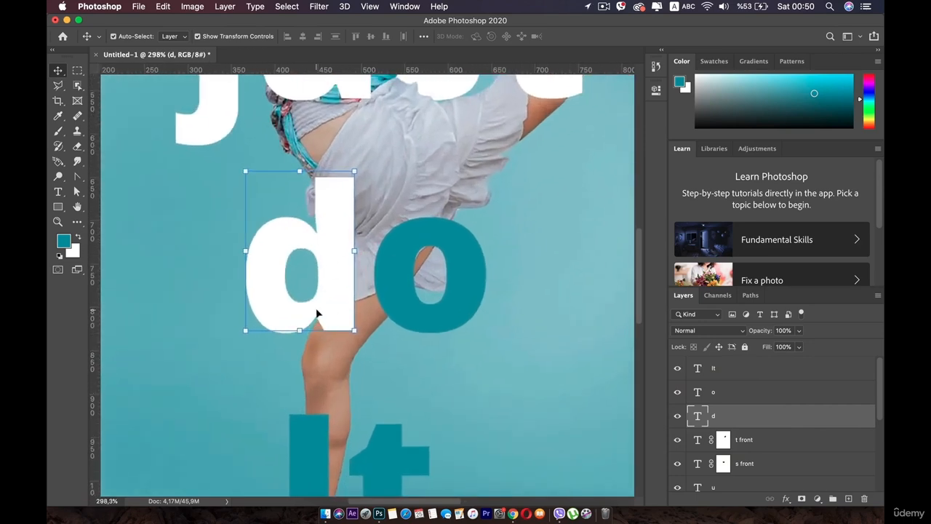
left_click_drag(348, 221, 316, 225)
key("super+z")
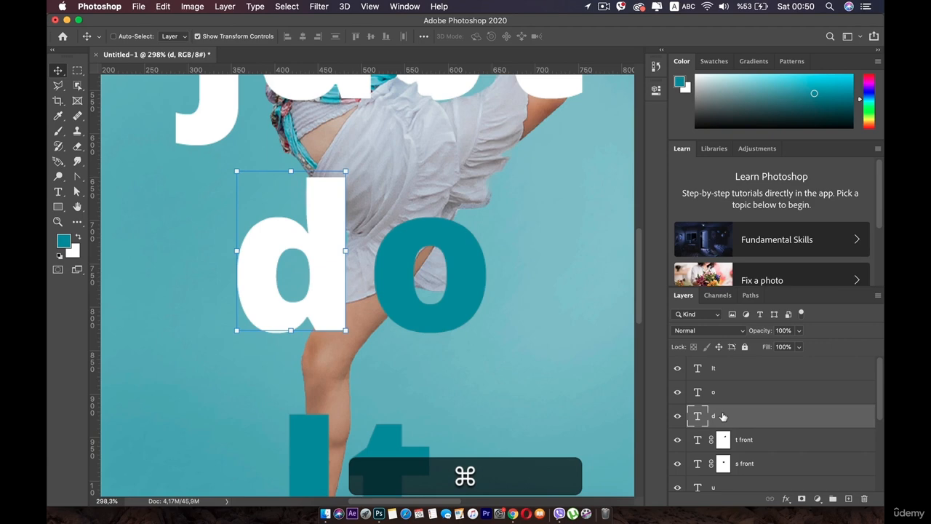
- Duplicate the "d" layer and rename the copy "d front"
key("super+j")
double_click(723, 416)
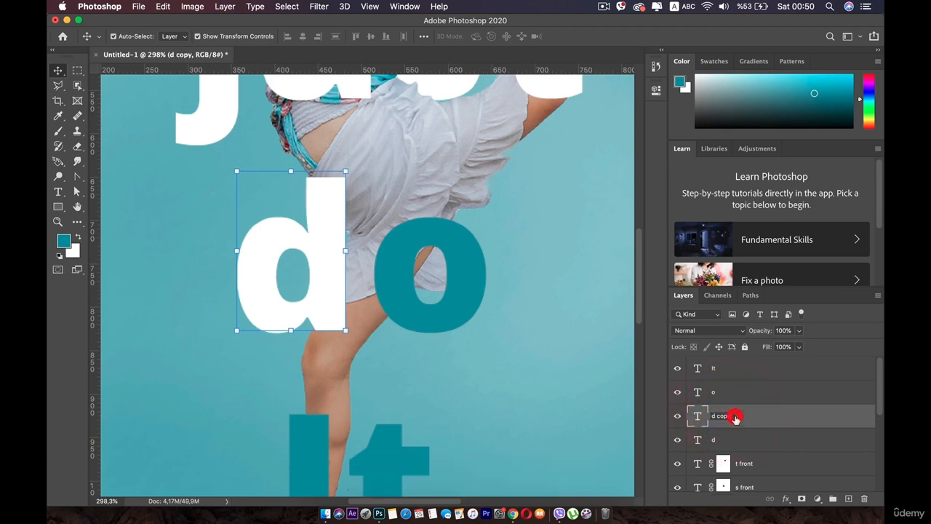
left_click(734, 417)
key("BackSpace")
key("BackSpace")
key("BackSpace")
key("BackSpace")
key("BackSpace")
type("f")
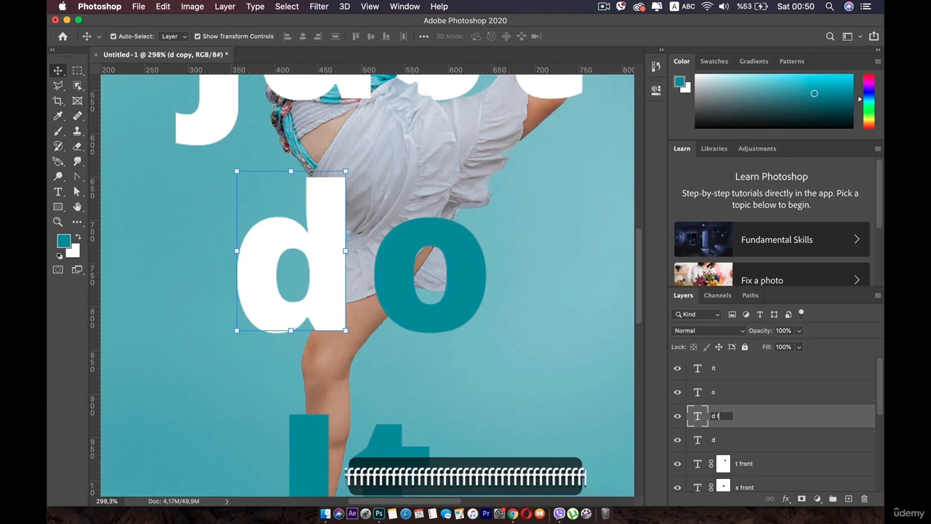
type("ront")
key("Return")
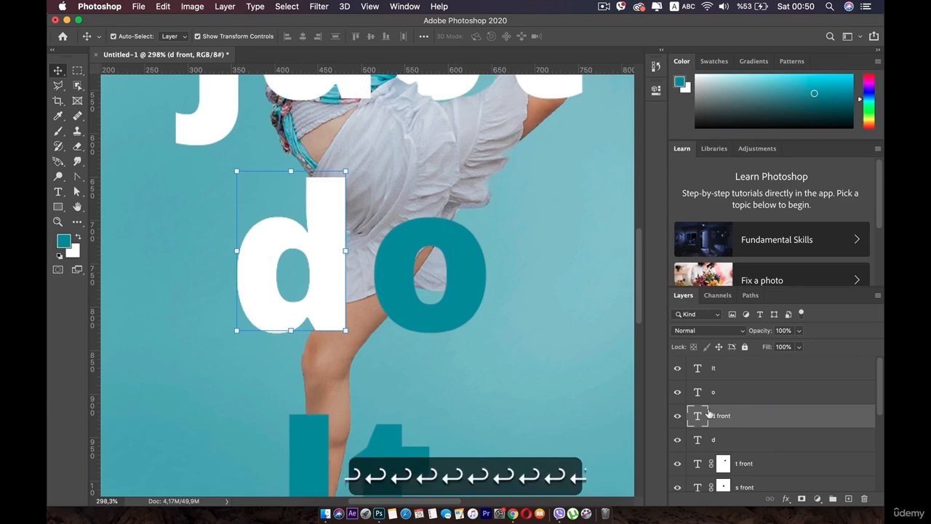
- Move the original "d" layer directly beneath the Lady-2 layer, keeping "d front" above the dancer
scroll(710, 411, "down", 2)
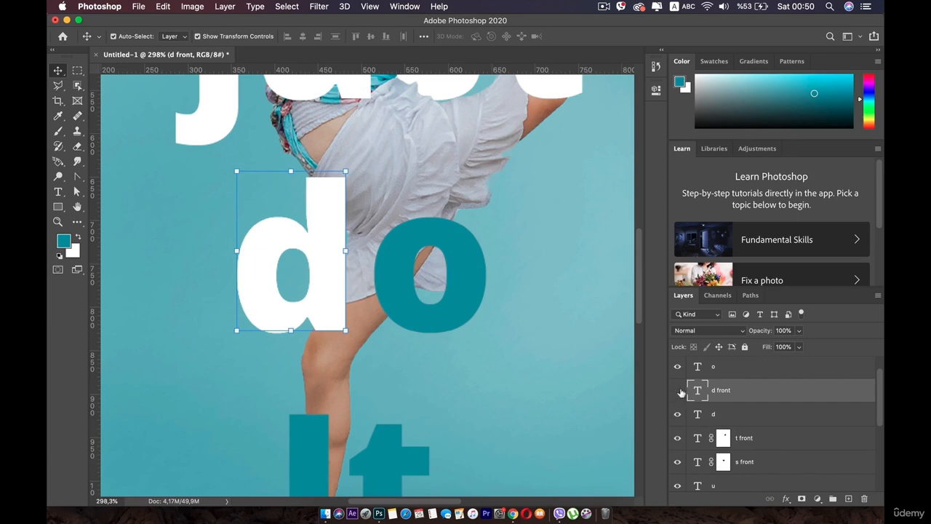
left_click(678, 391)
left_click(678, 390)
left_click(713, 402)
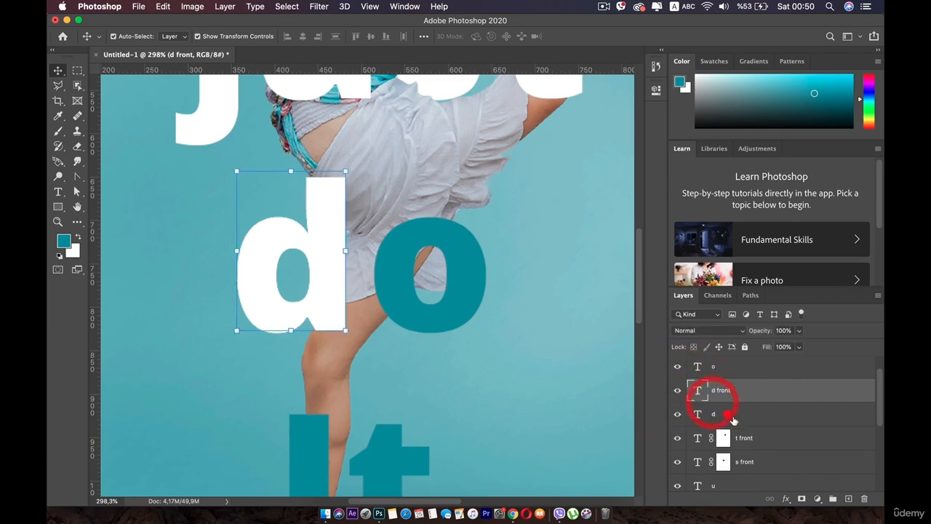
left_click_drag(733, 420, 743, 441)
scroll(328, 308, "up", 5)
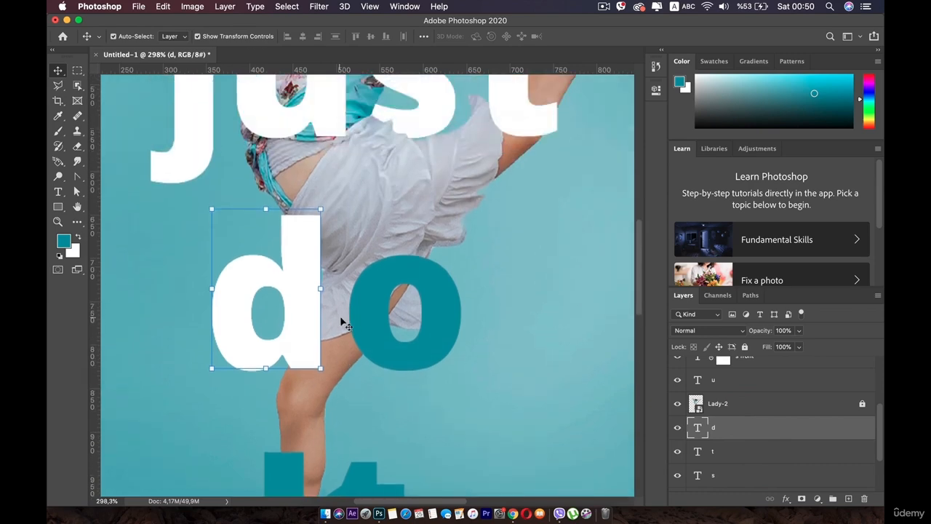
- Mask "d front" with black brush strokes to hide its upper stem over the skirt, undoing the stroke over the lower stem
scroll(726, 411, "up", 5)
left_click(735, 415)
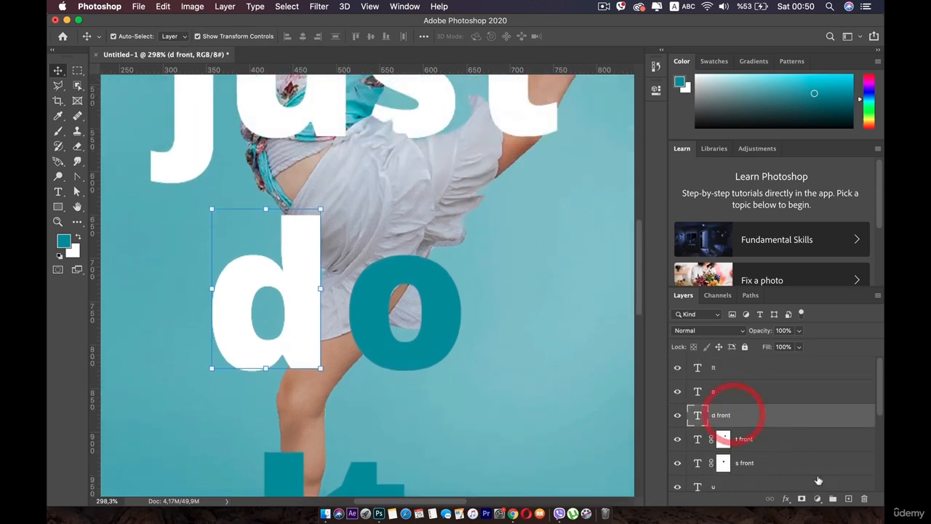
left_click(802, 499)
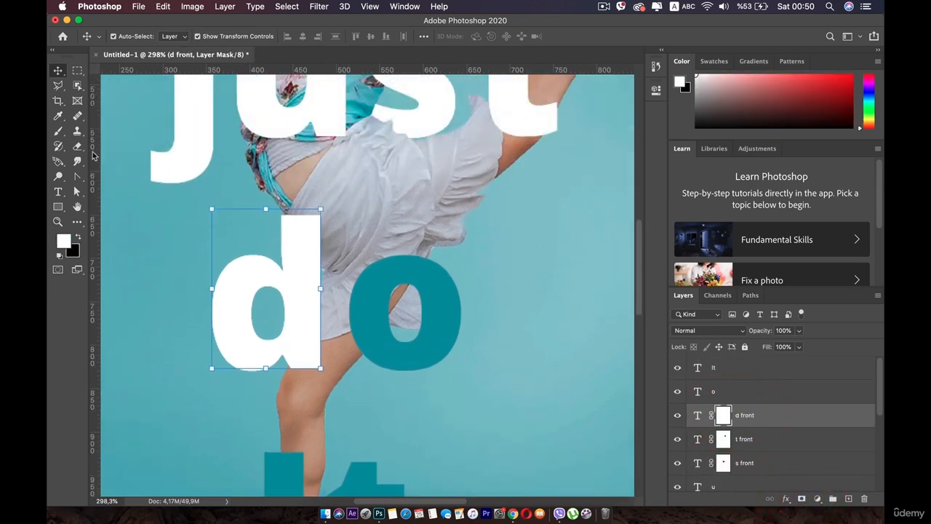
left_click(59, 132)
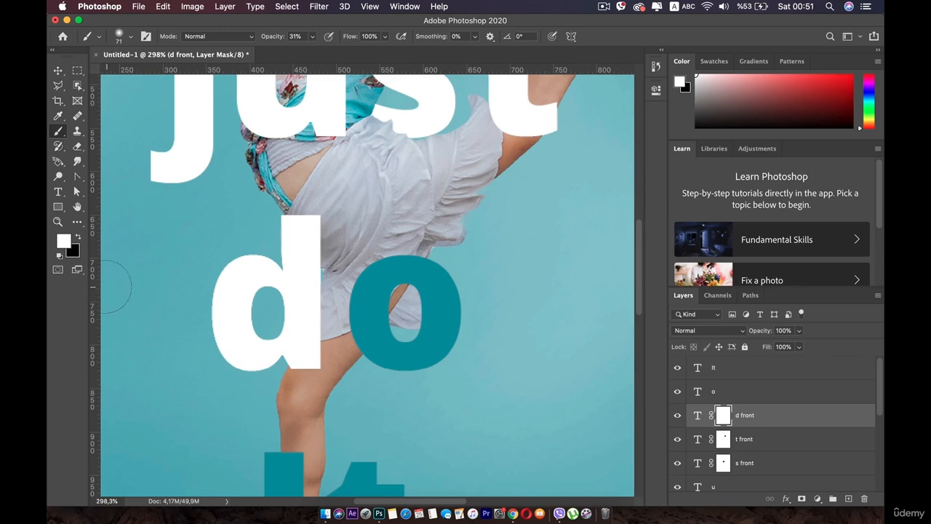
key("x")
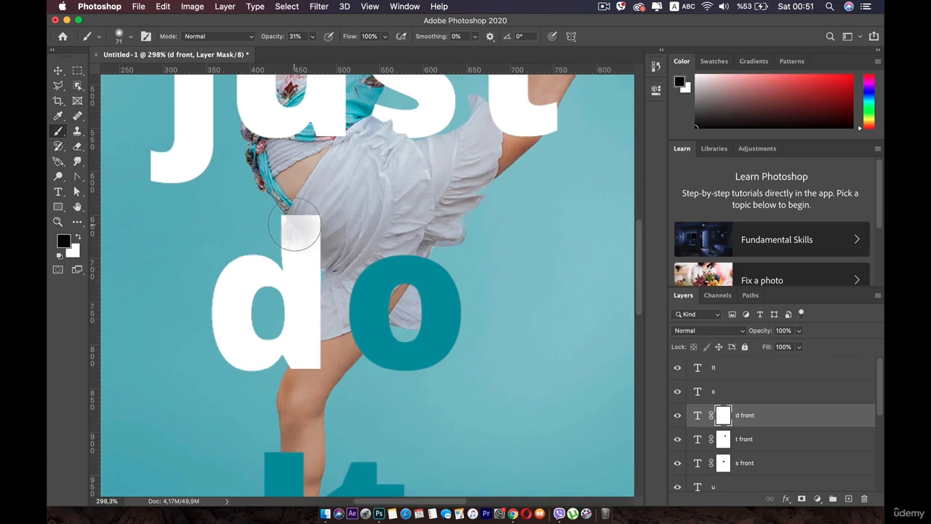
mouse_move(288, 230)
left_mouse_down()
mouse_move(295, 209)
mouse_move(295, 249)
mouse_move(318, 218)
mouse_move(302, 308)
left_mouse_up()
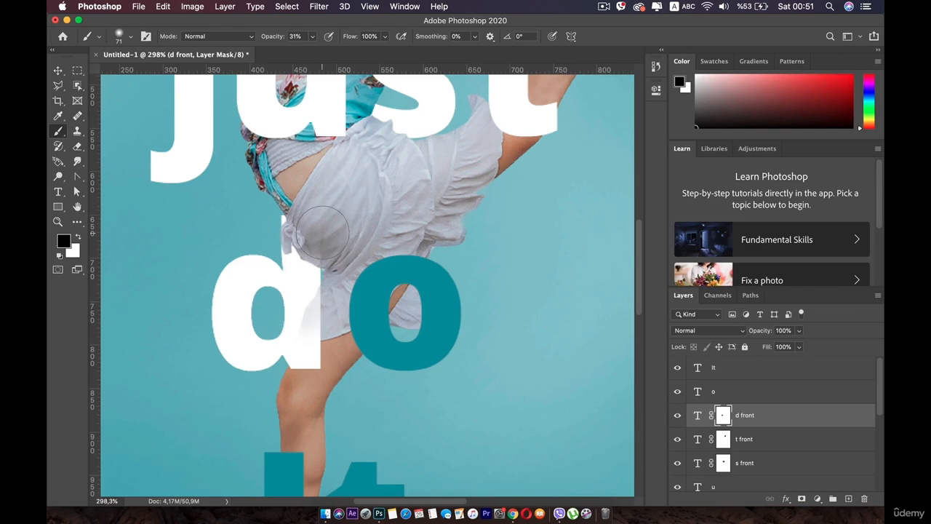
key("super+z")
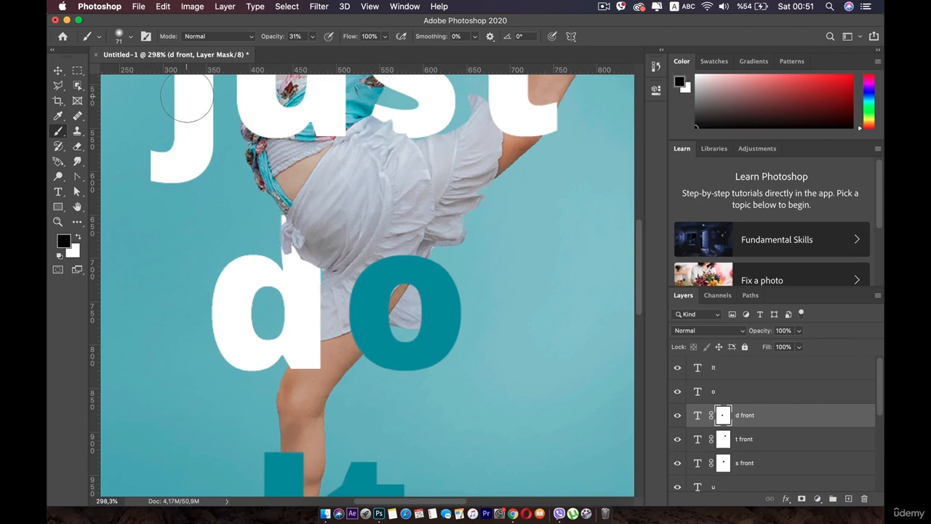
- Shift the "o" slightly left and up toward the "d" and recolor it white (ffffff)
left_click(59, 70)
mouse_move(371, 279)
left_mouse_down()
mouse_move(363, 281)
mouse_move(366, 272)
mouse_move(361, 283)
left_mouse_up()
double_click(697, 391)
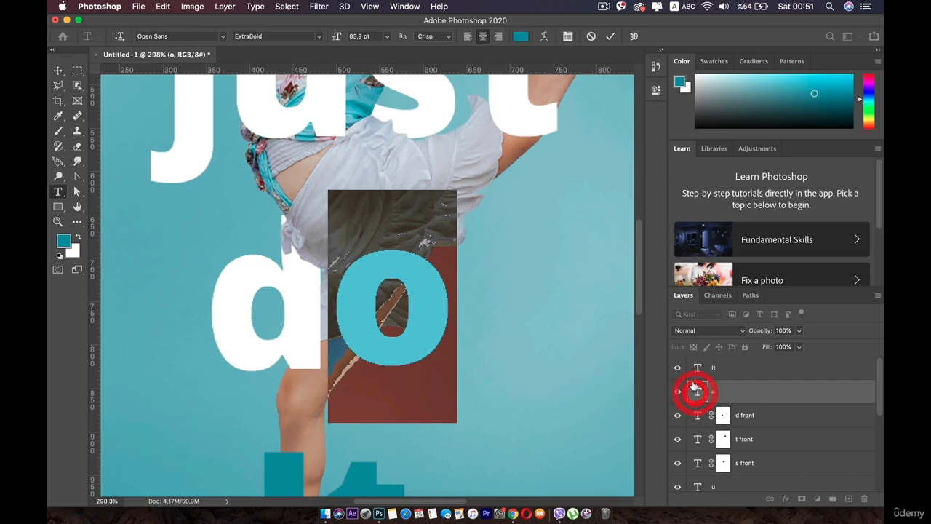
left_click(521, 45)
left_click(437, 187)
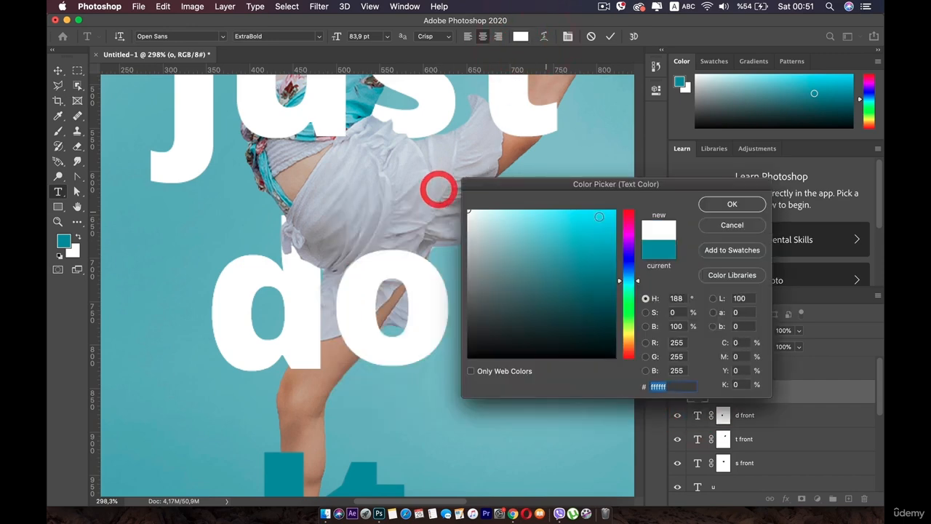
left_click(731, 205)
left_click(57, 71)
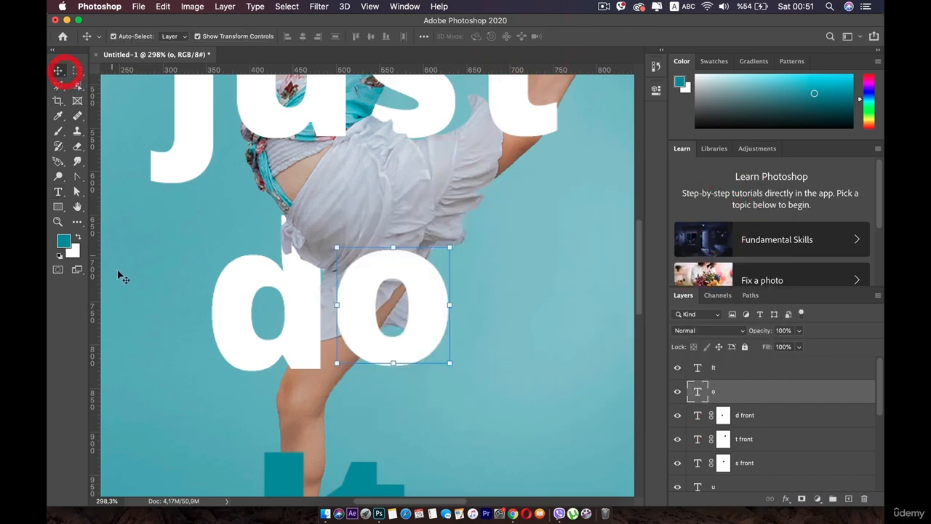
- Replace the "It" text with a lowercase "i" and position it along the left edge of the dancer's lower leg
scroll(122, 276, "down", 6)
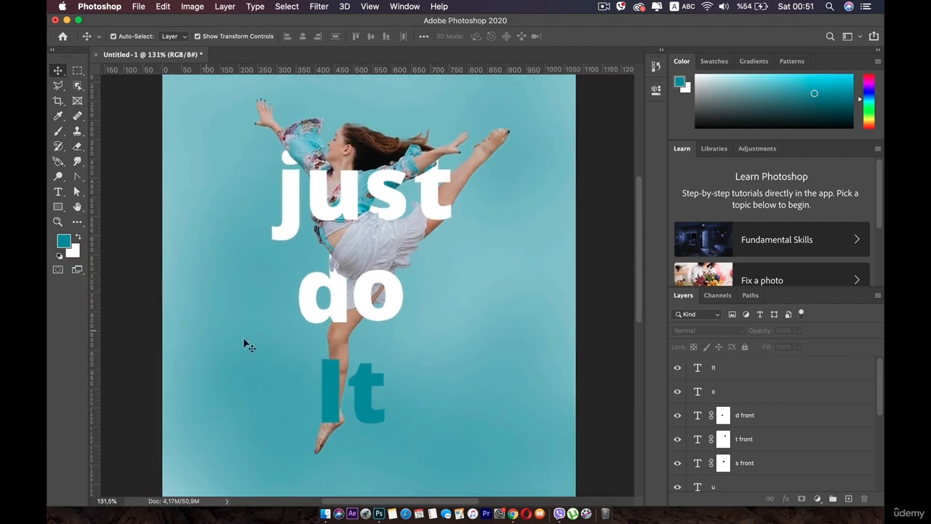
left_click_drag(247, 342, 257, 295)
scroll(338, 343, "up", 3)
left_click(322, 351)
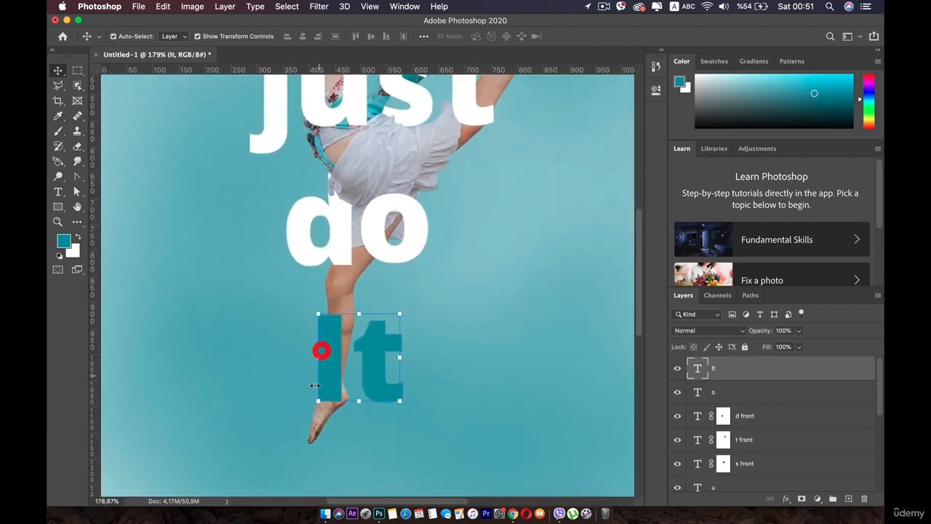
left_click_drag(324, 349, 318, 343)
double_click(318, 341)
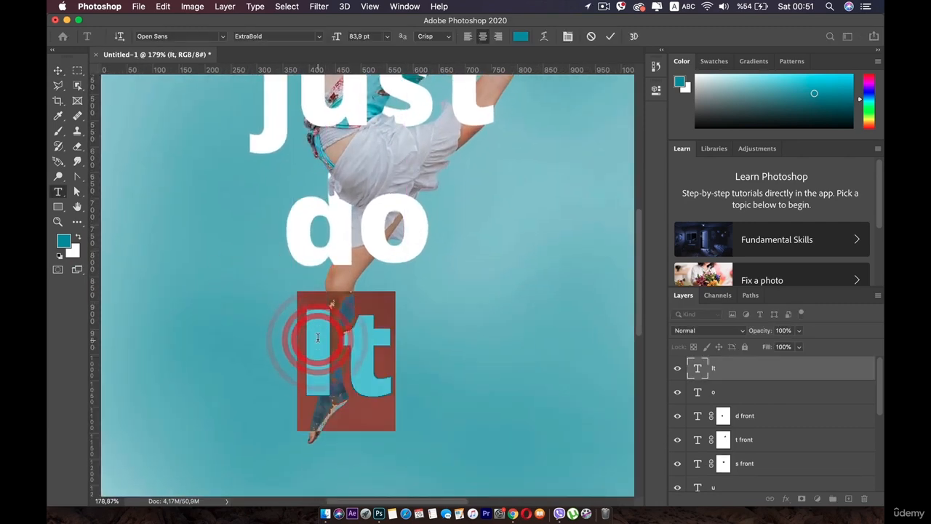
type("i")
left_click(57, 69)
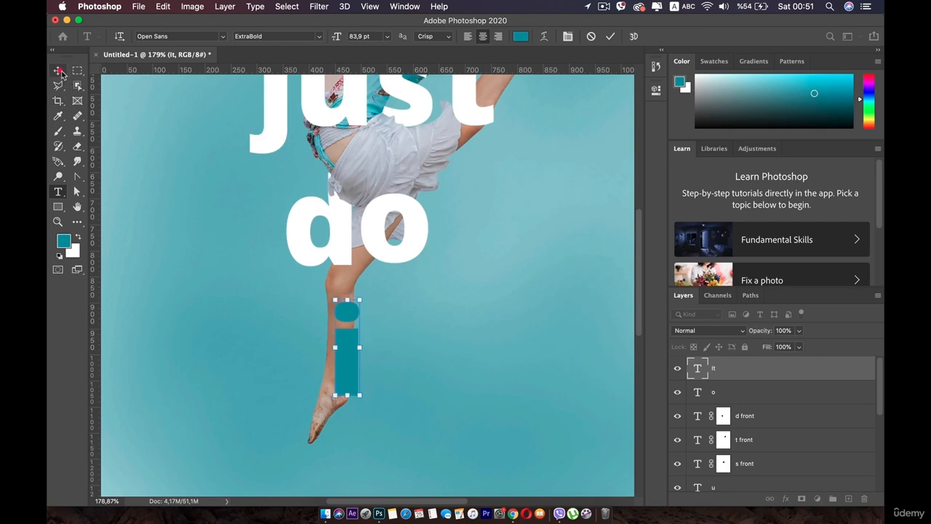
left_click_drag(351, 355, 324, 350)
- Move the "i" layer directly beneath Lady-2 and recolor the letter white (ffffff)
left_click_drag(740, 371, 748, 435)
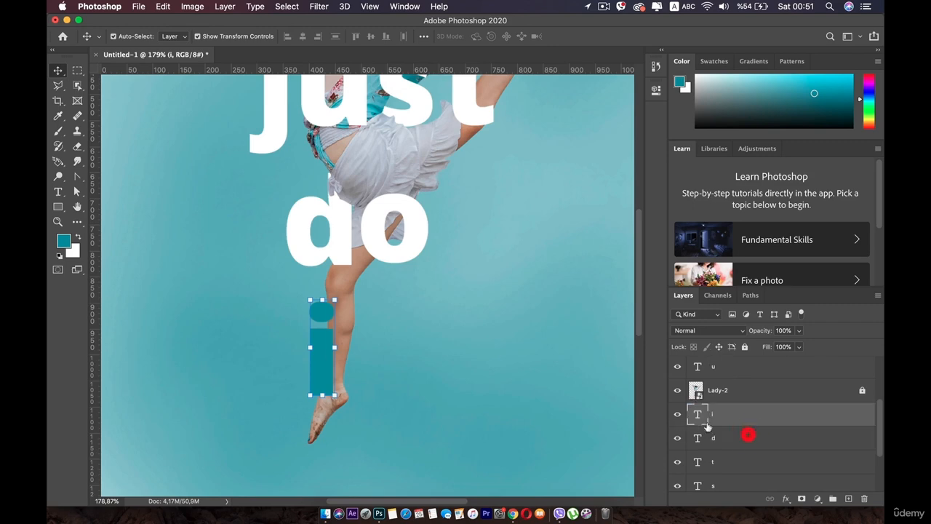
double_click(698, 418)
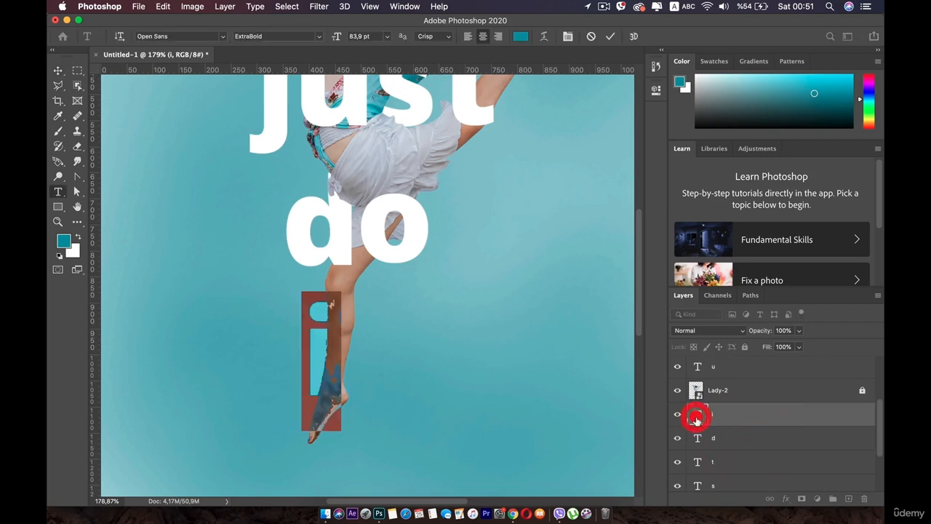
left_click(518, 37)
left_click(441, 177)
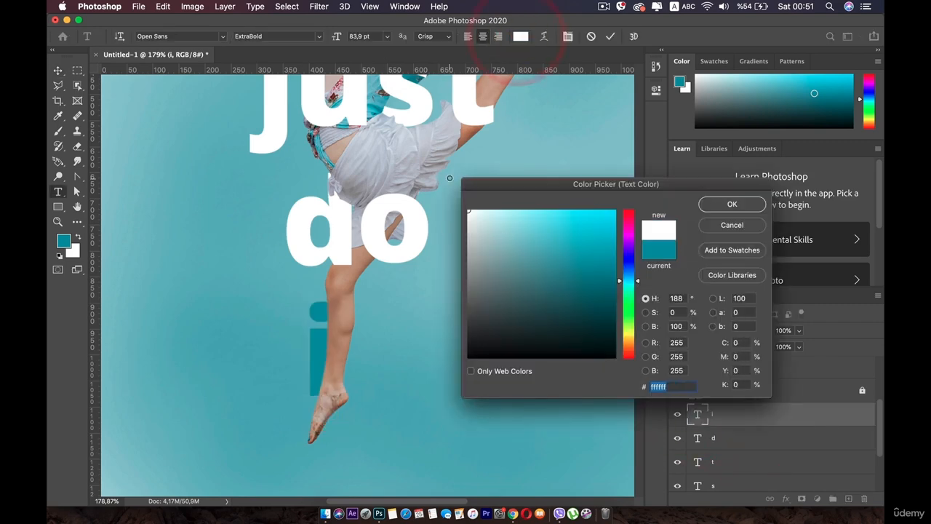
left_click(722, 204)
left_click(57, 71)
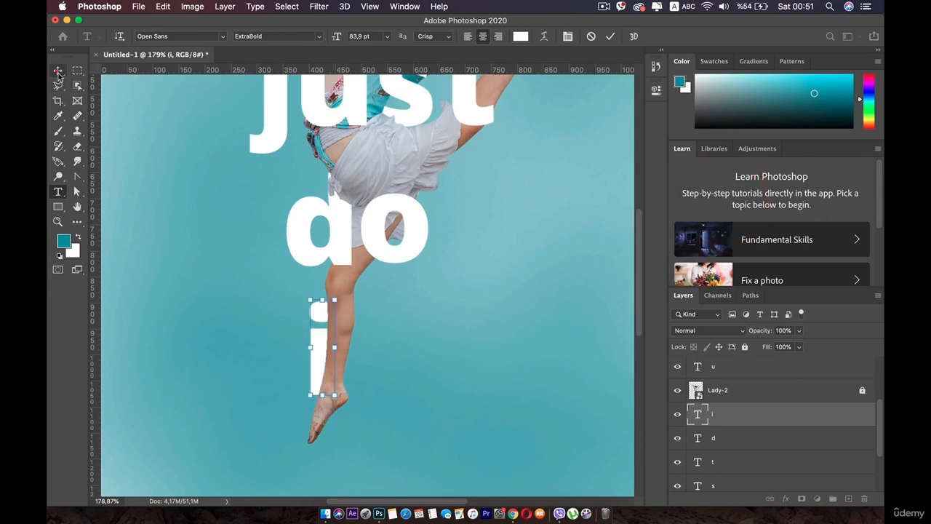
- Duplicate the white "i" to its right, change the copy's text to "t", and nudge it right to form "it"
left_click_drag(323, 342, 354, 340)
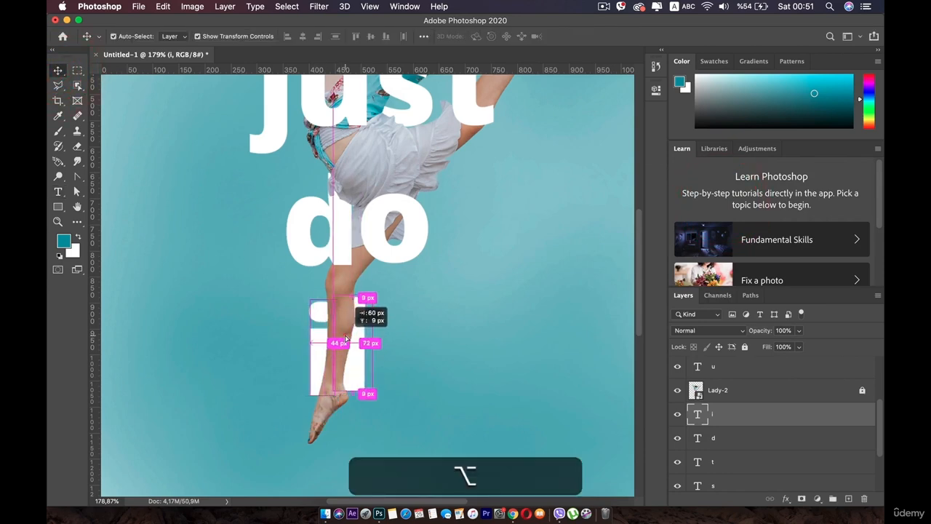
double_click(357, 331)
type("t")
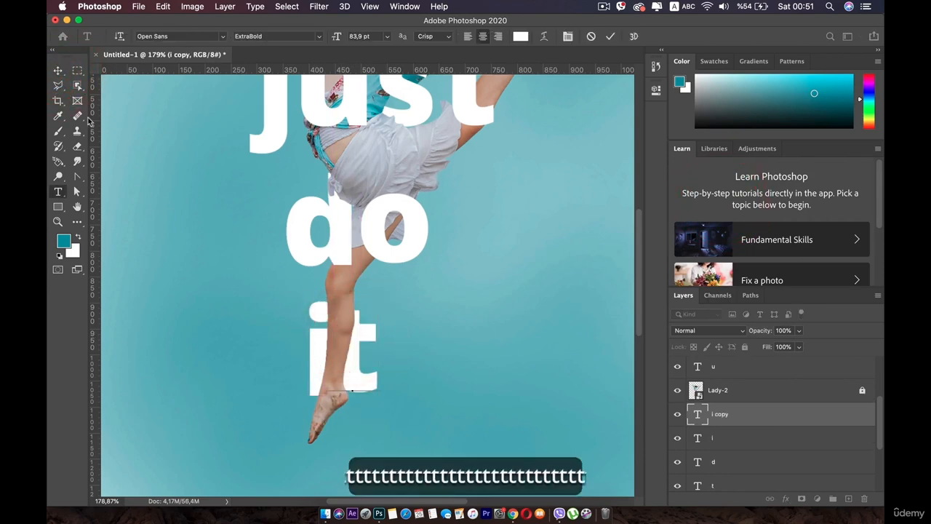
left_click(57, 71)
left_click_drag(357, 339, 364, 334)
- Move the new "t" layer directly above Lady-2 so the letter overlaps the dancer's leg
left_click_drag(713, 414, 717, 385)
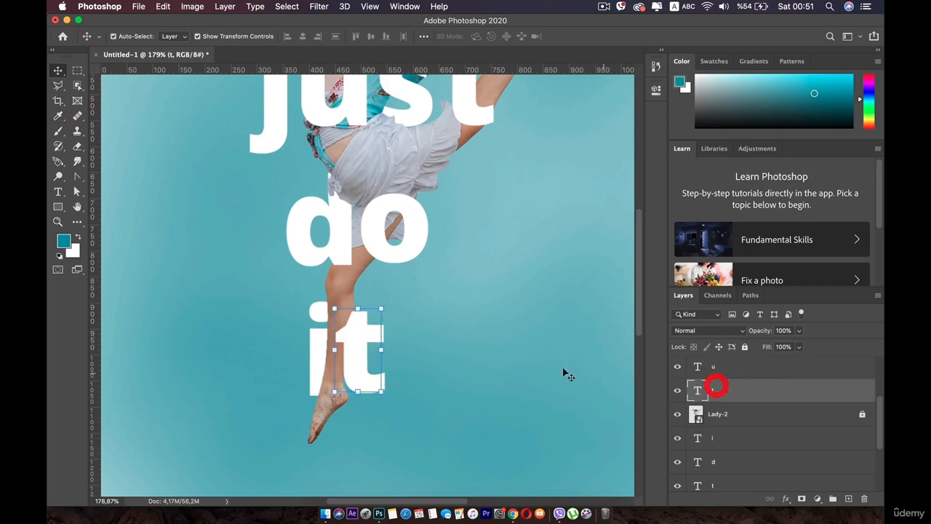
left_click(355, 343)
left_click(489, 369)
- Examine the whole poster and the places where the "just" letters overlap the dancer's body
key("super+0")
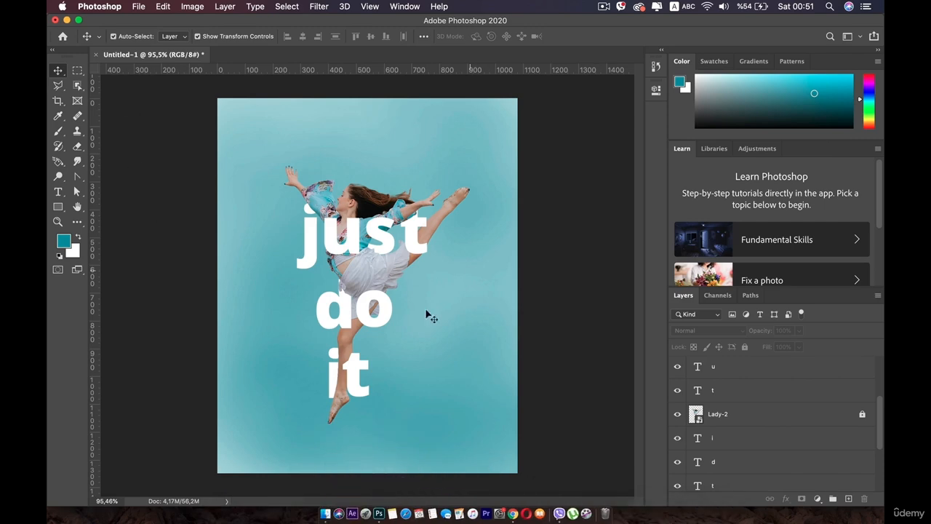
scroll(378, 272, "up", 5)
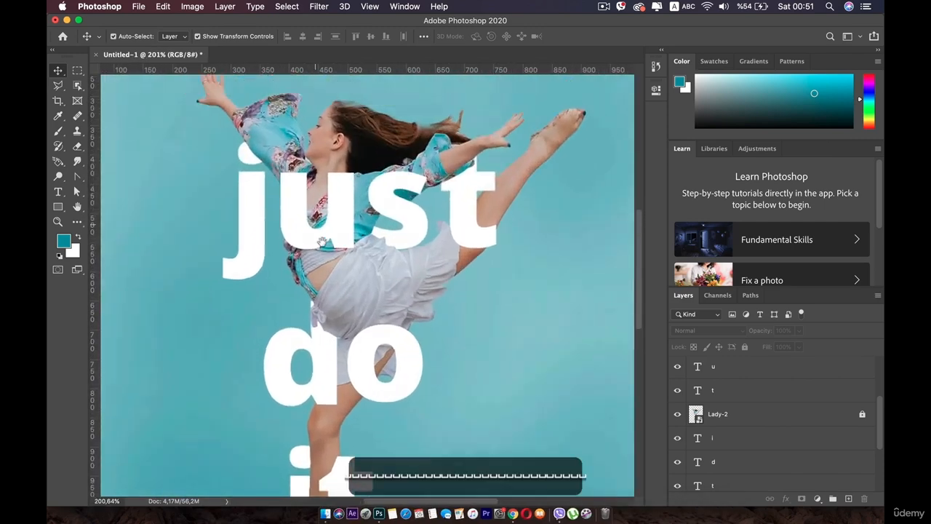
left_click(331, 249)
scroll(322, 255, "up", 3)
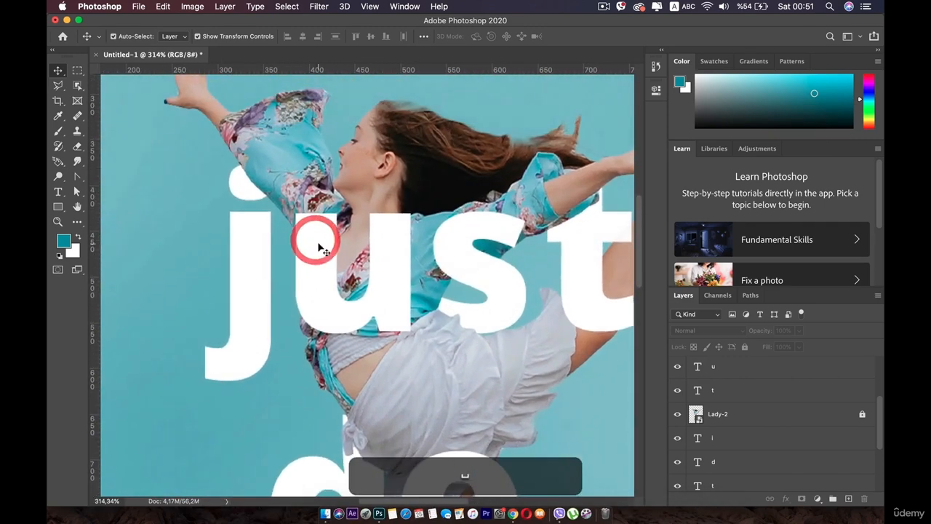
scroll(312, 240, "up", 3)
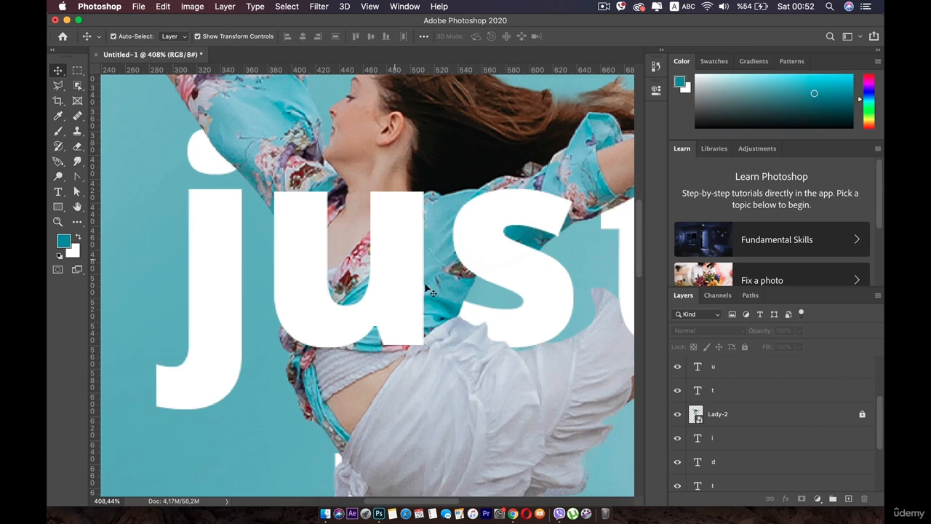
scroll(404, 335, "down", 2)
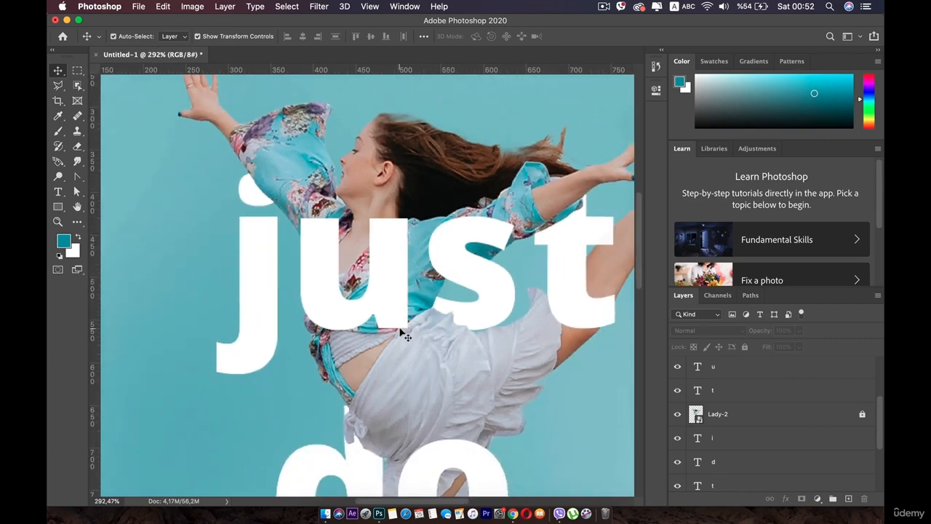
scroll(767, 379, "up", 3)
- Add a new layer named "Shadow" and place it directly above Lady-2
scroll(750, 393, "down", 2)
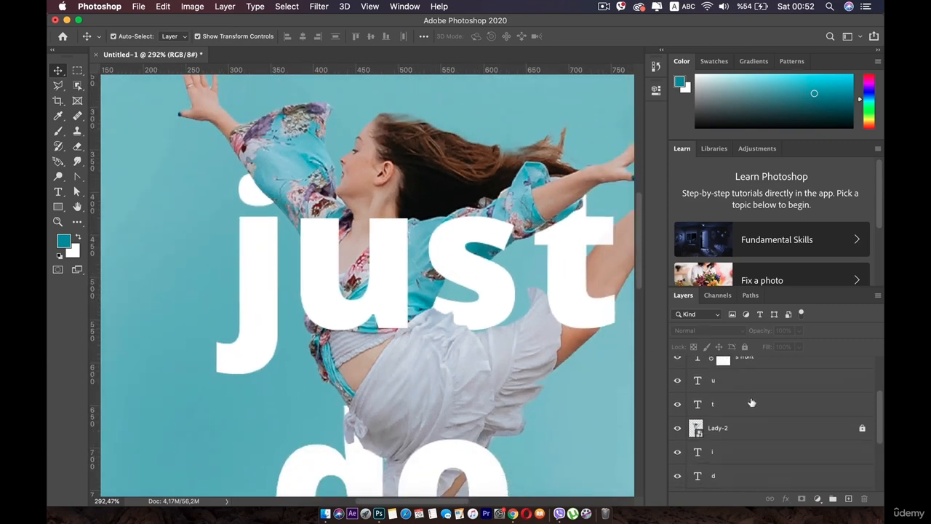
left_click(848, 499)
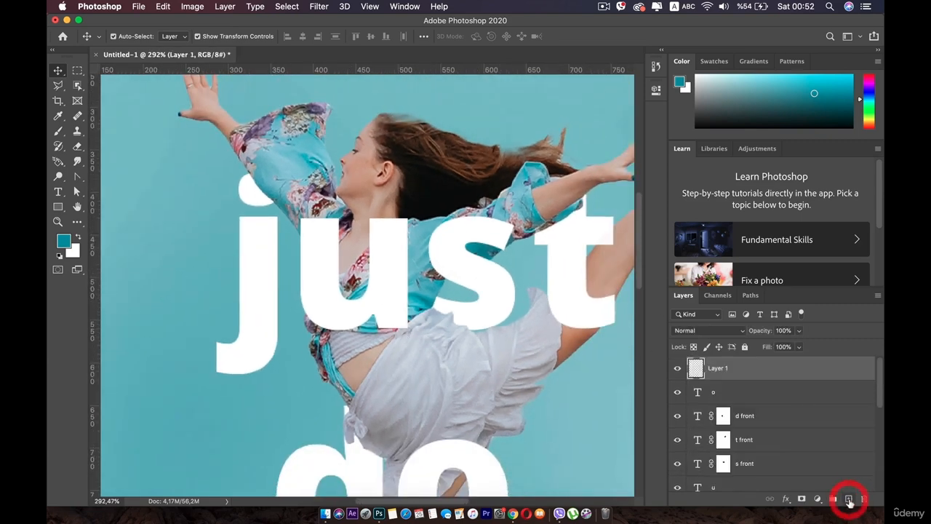
double_click(717, 369)
type("Shadow")
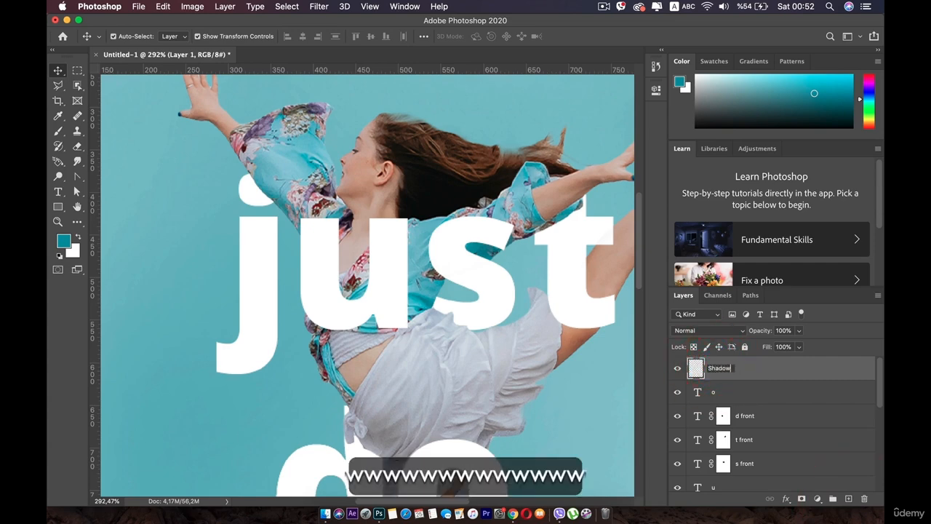
left_click_drag(746, 375, 749, 468)
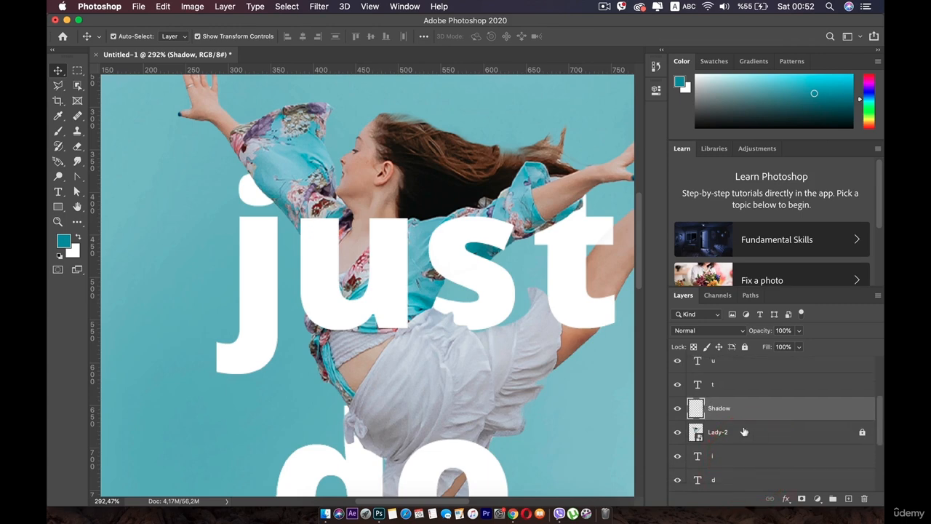
- Set up the Brush tool with dark teal foreground color 0e3d44 and 8% opacity
left_click(56, 132)
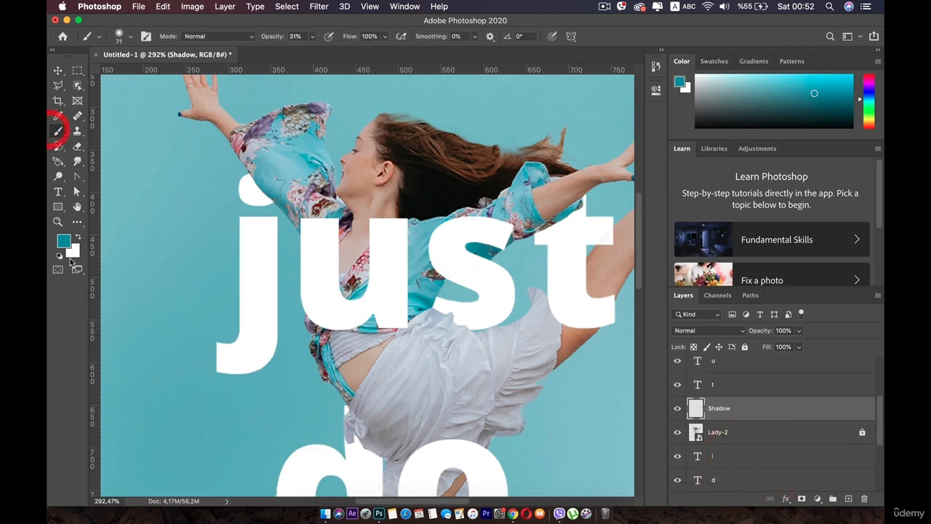
left_click(64, 243)
left_click_drag(578, 263, 584, 318)
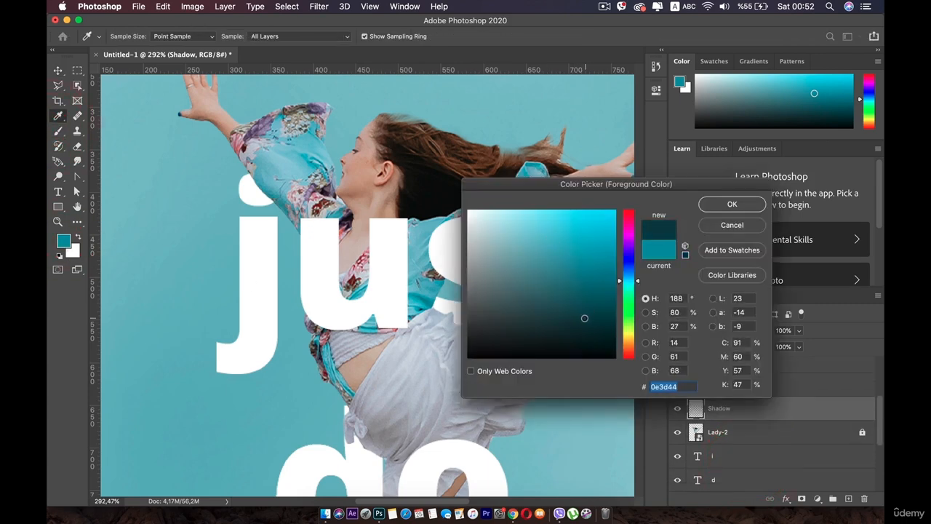
left_click(733, 205)
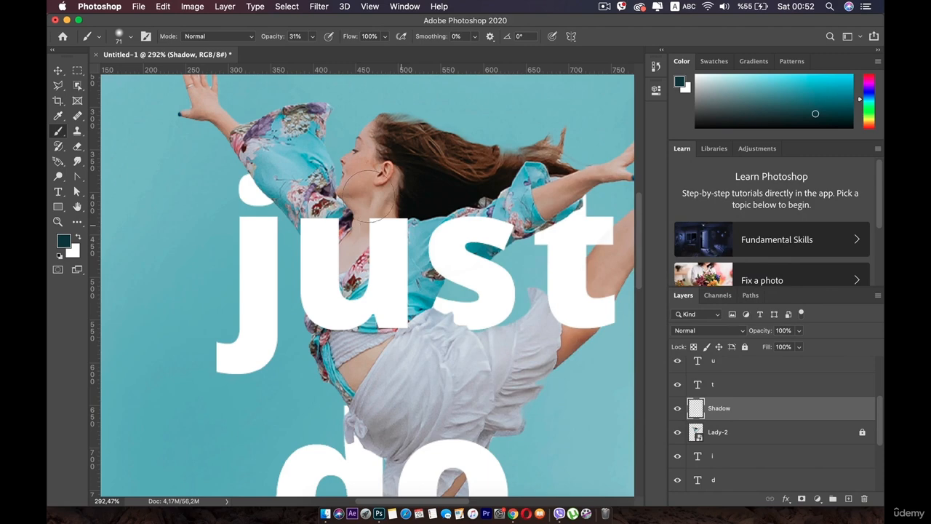
left_click(312, 36)
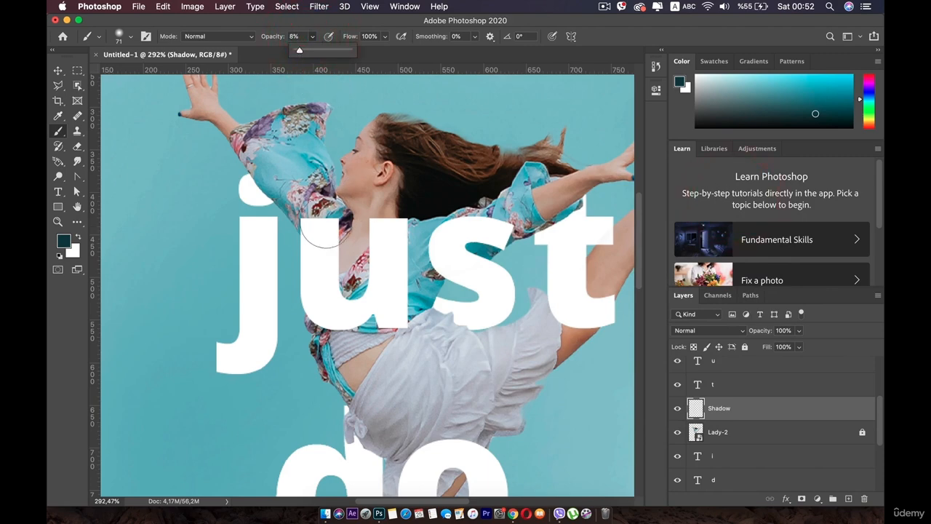
- Try painting a soft shadow on the Shadow layer around the "u", and undo the strokes
mouse_move(330, 231)
left_mouse_down()
mouse_move(329, 302)
mouse_move(375, 276)
mouse_move(383, 246)
mouse_move(380, 262)
mouse_move(399, 239)
mouse_move(410, 243)
mouse_move(407, 286)
mouse_move(400, 259)
mouse_move(409, 259)
mouse_move(411, 304)
mouse_move(380, 327)
mouse_move(360, 319)
left_mouse_up()
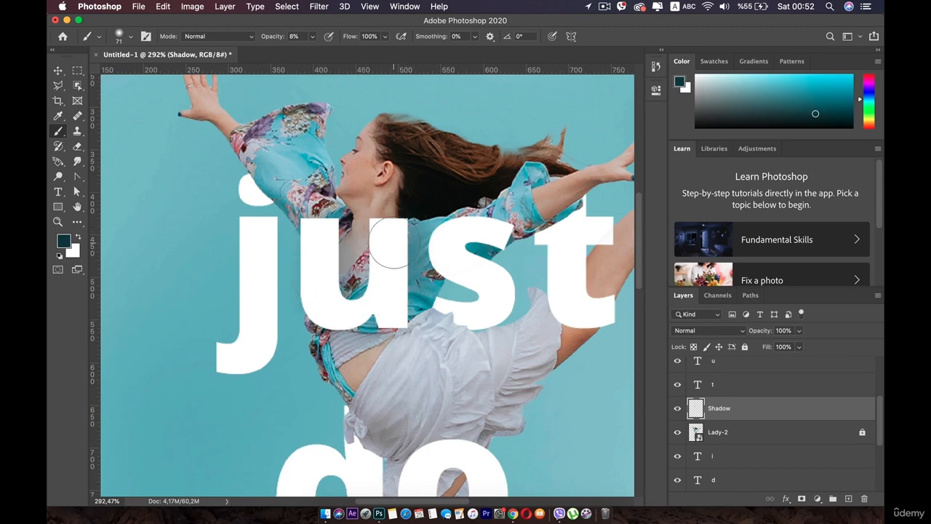
key("super+z")
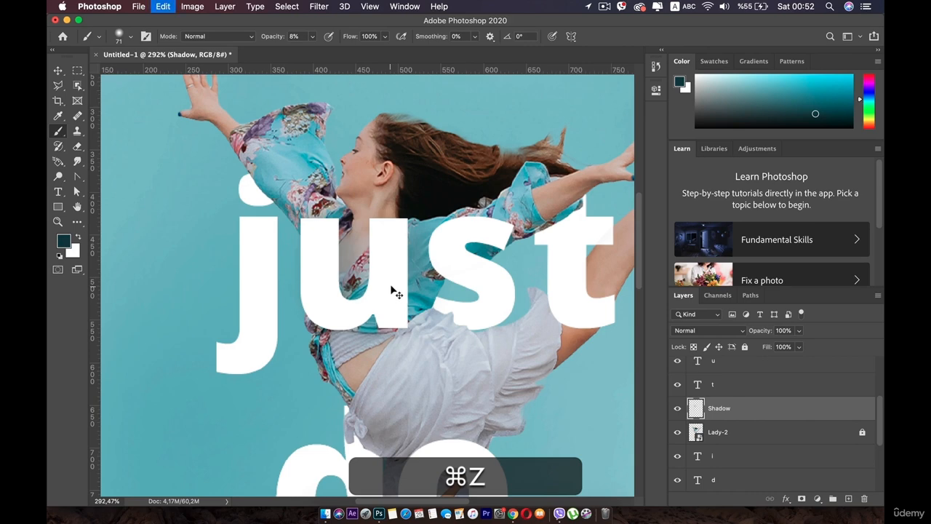
key("super+z")
key("super+z")
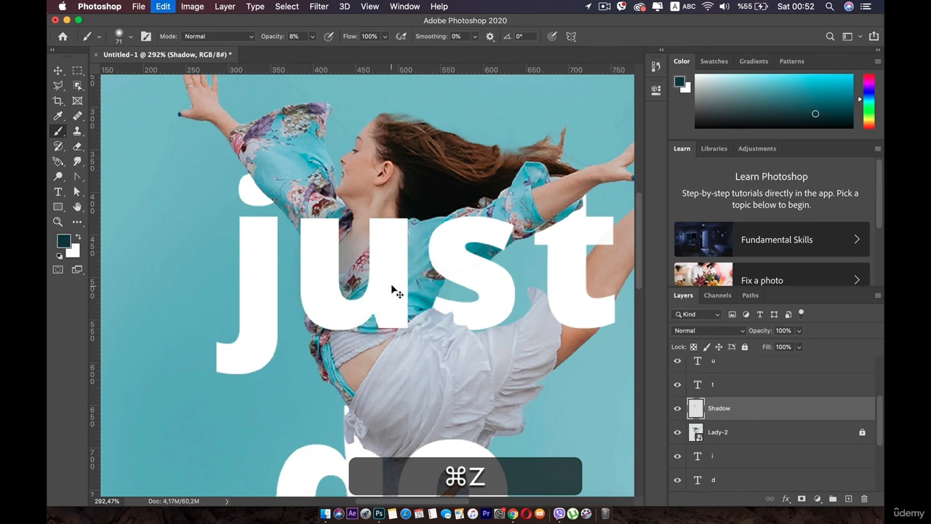
- Set the brush to 39 px size and 6% opacity, with near-black foreground color 020202
scroll(393, 291, "up", 5)
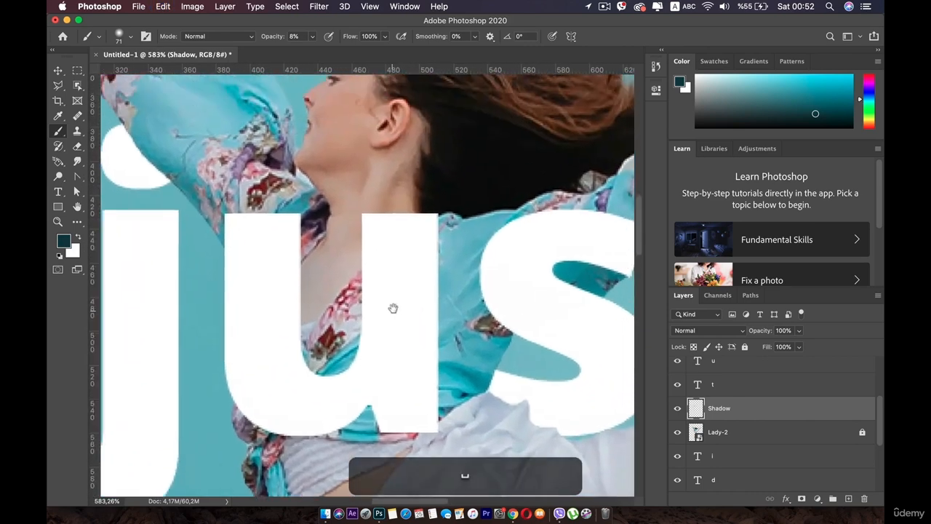
scroll(417, 304, "up", 2)
right_click(431, 278)
left_click_drag(519, 307, 515, 309)
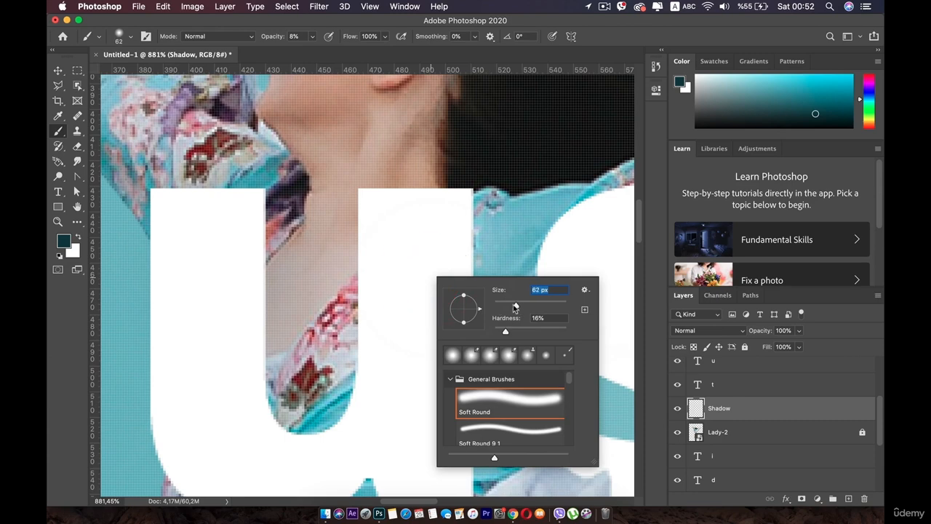
left_click(311, 38)
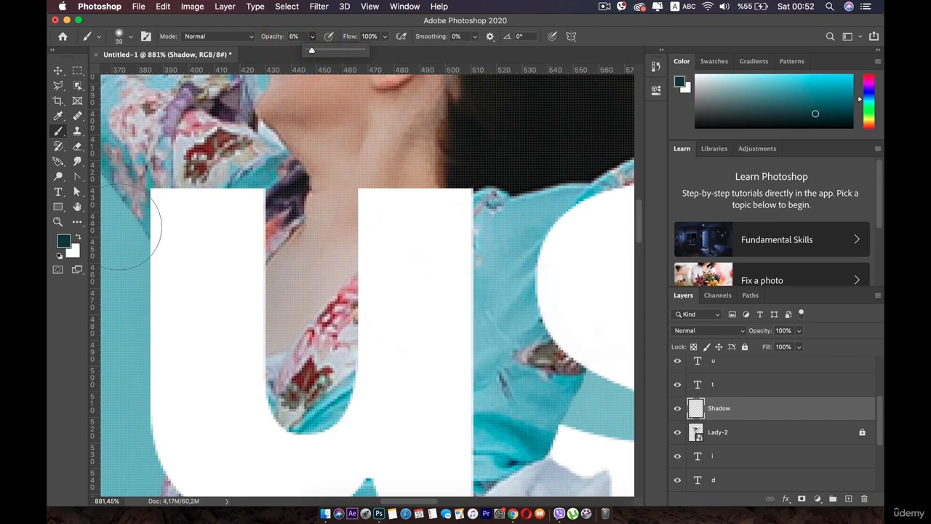
left_click(66, 245)
left_click_drag(471, 321, 443, 355)
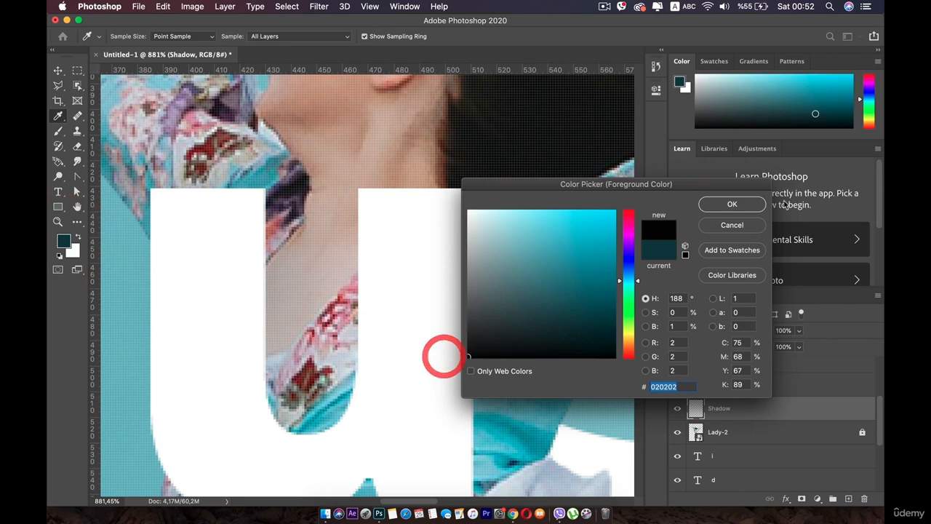
key("Return")
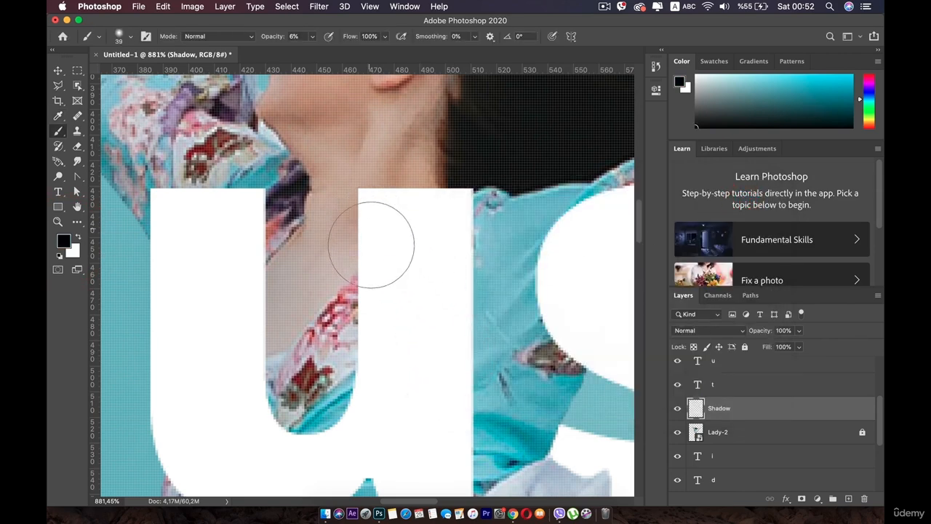
- Paint soft shadows on the Shadow layer along the edges of the "u" where it crosses the dancer's neck and blouse
mouse_move(371, 245)
left_mouse_down()
mouse_move(361, 401)
mouse_move(308, 419)
mouse_move(274, 386)
mouse_move(245, 255)
left_mouse_up()
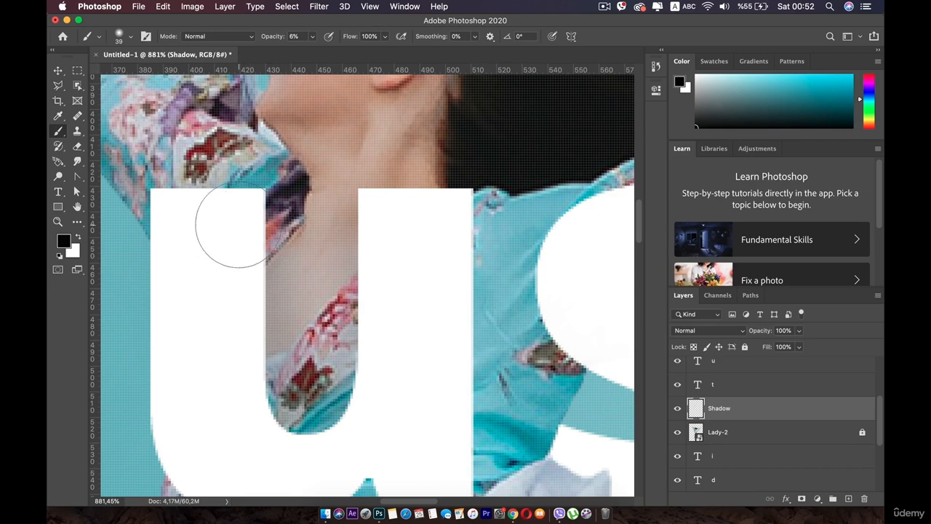
mouse_move(378, 434)
left_mouse_down()
mouse_move(405, 264)
mouse_move(398, 272)
left_mouse_up()
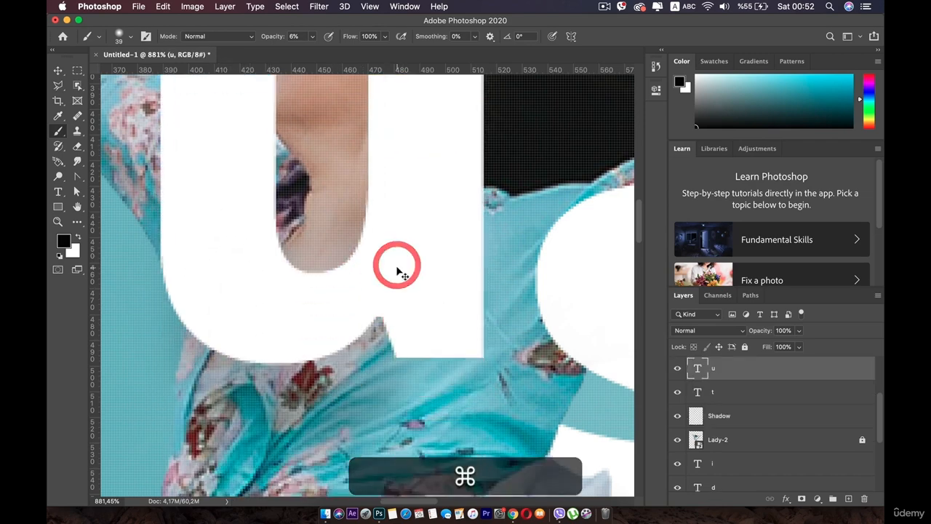
key("super+z")
left_click_drag(357, 397, 354, 201)
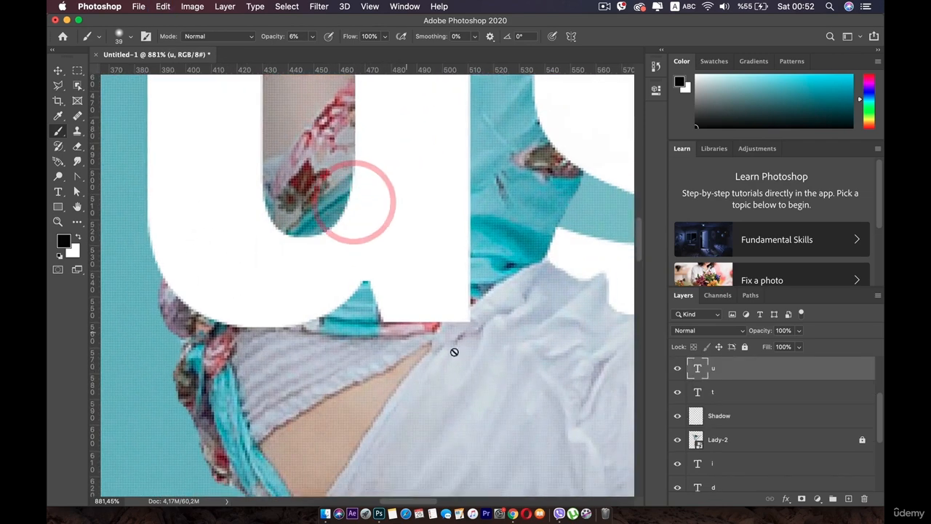
scroll(764, 383, "up", 4)
scroll(743, 408, "down", 3)
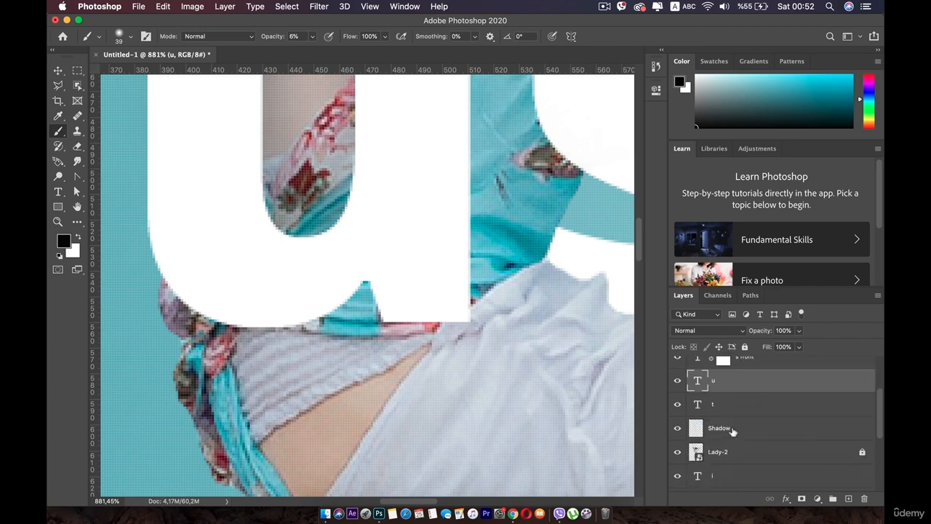
left_click(731, 429)
mouse_move(379, 294)
left_mouse_down()
mouse_move(344, 319)
mouse_move(274, 320)
mouse_move(210, 305)
mouse_move(196, 288)
mouse_move(236, 316)
mouse_move(354, 325)
mouse_move(336, 322)
mouse_move(430, 302)
mouse_move(440, 308)
mouse_move(463, 117)
left_mouse_up()
scroll(463, 172, "down", 5)
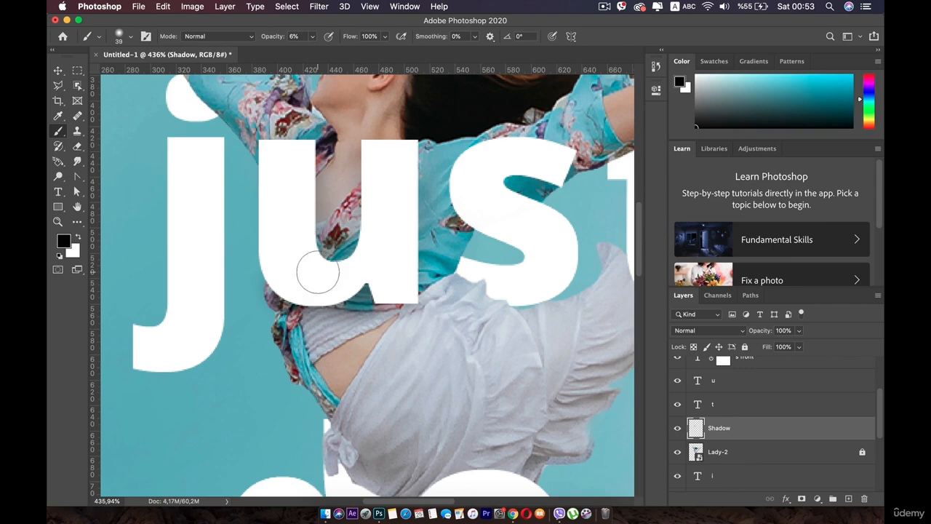
- Set the Shadow layer's blend mode to Multiply
key("space")
left_click_drag(457, 196, 357, 324)
scroll(375, 295, "up", 3)
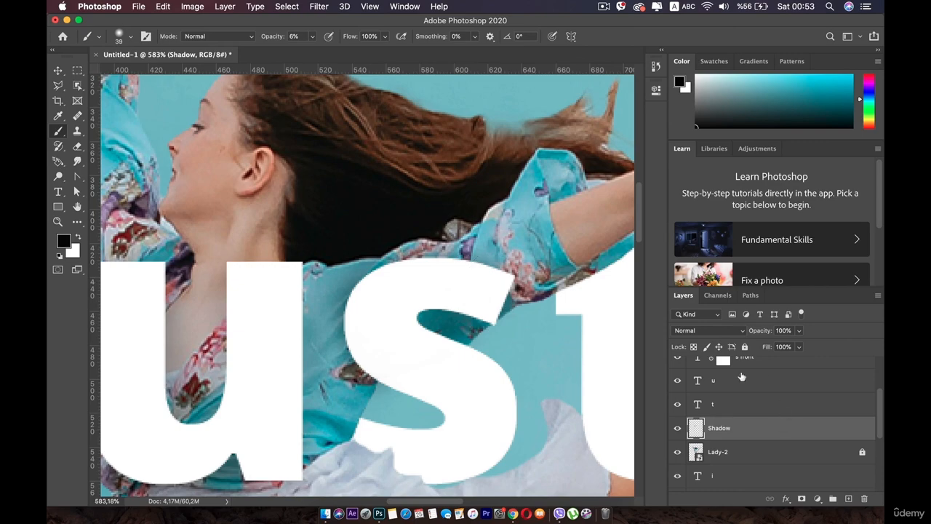
left_click(739, 331)
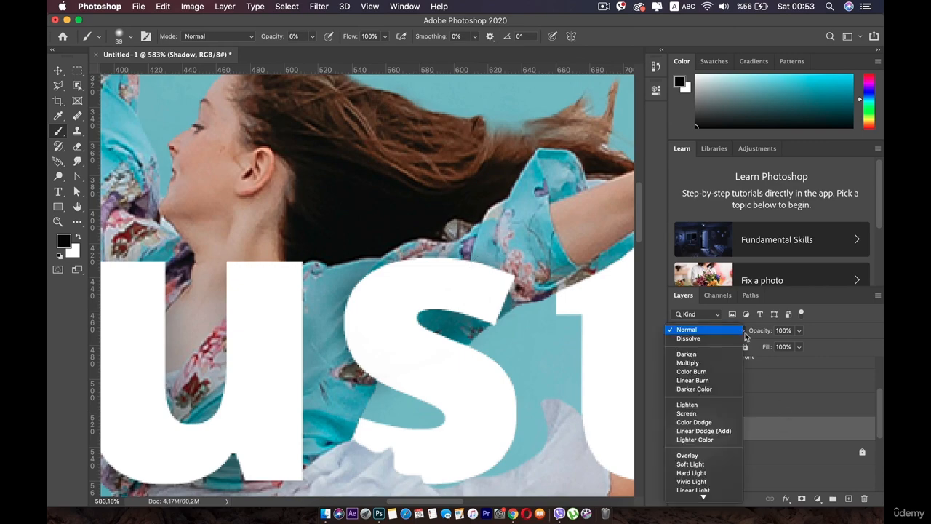
left_click(687, 362)
scroll(429, 322, "down", 5)
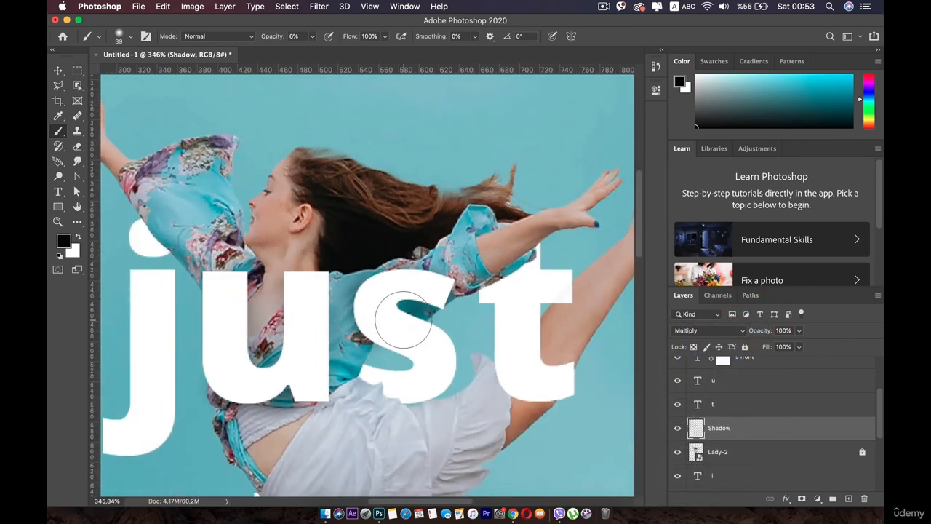
- Reduce the brush to 30 px and paint shadows on the skirt and thigh along the lower curve of the "t" in "just"
scroll(404, 320, "up", 8)
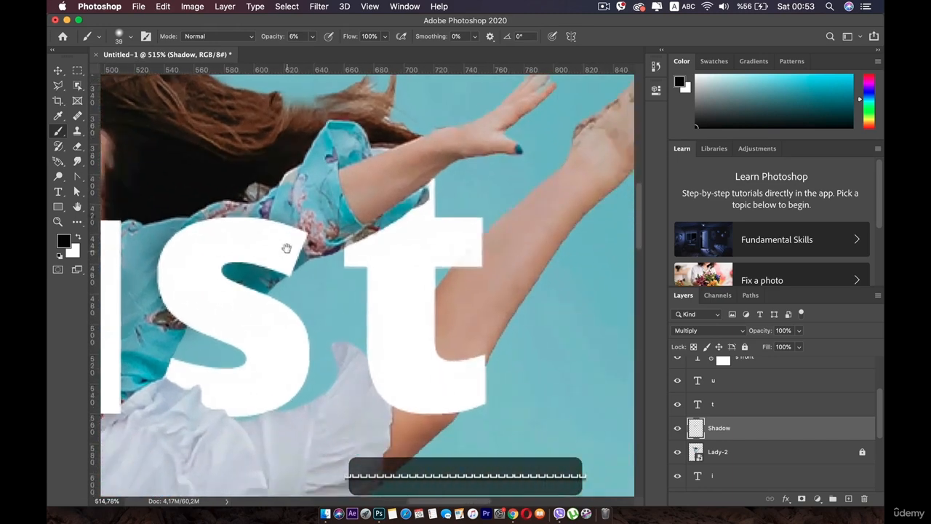
left_click_drag(457, 339, 363, 287)
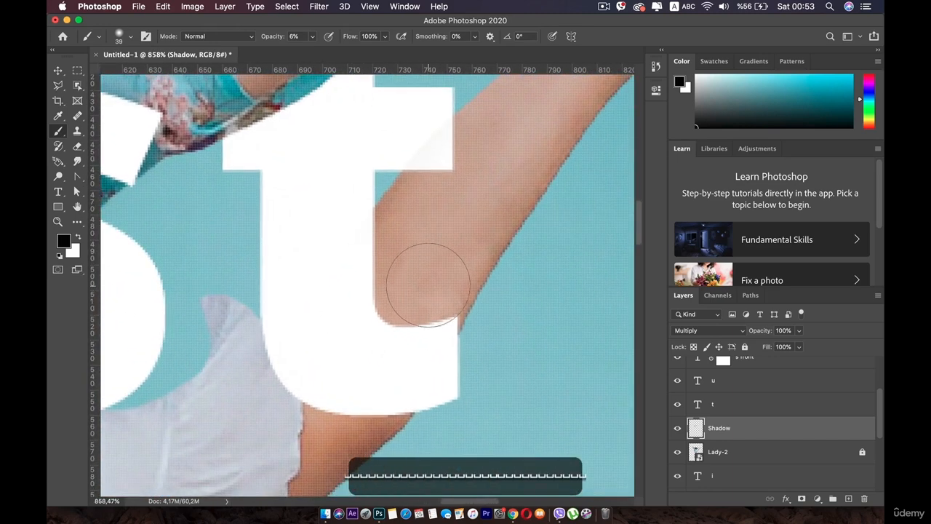
key("[")
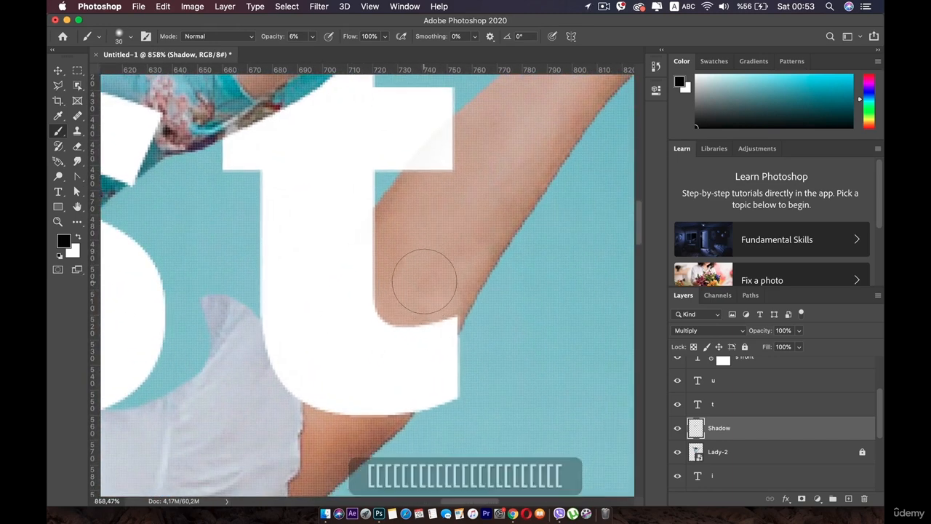
mouse_move(271, 359)
left_mouse_down()
mouse_move(264, 394)
mouse_move(278, 417)
mouse_move(358, 408)
left_mouse_up()
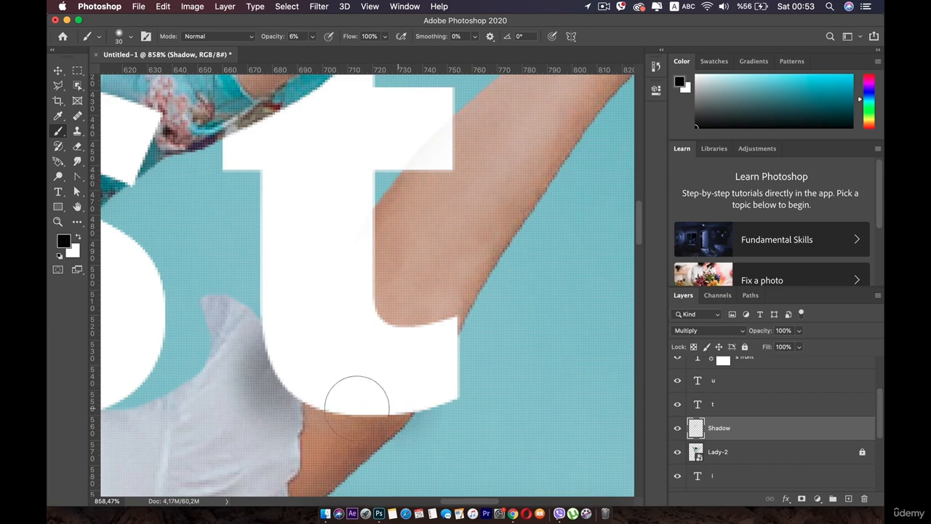
mouse_move(281, 333)
left_mouse_down()
mouse_move(284, 389)
mouse_move(286, 352)
mouse_move(350, 428)
mouse_move(334, 417)
mouse_move(375, 406)
left_mouse_up()
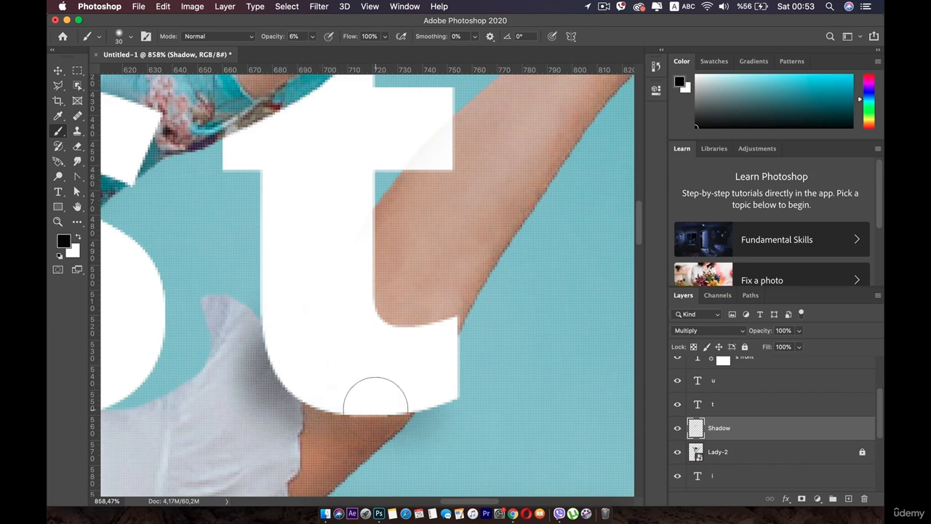
- Undo the latest shadow strokes around the lower part of the "t" in "just"
scroll(327, 400, "down", 3)
key("super+z")
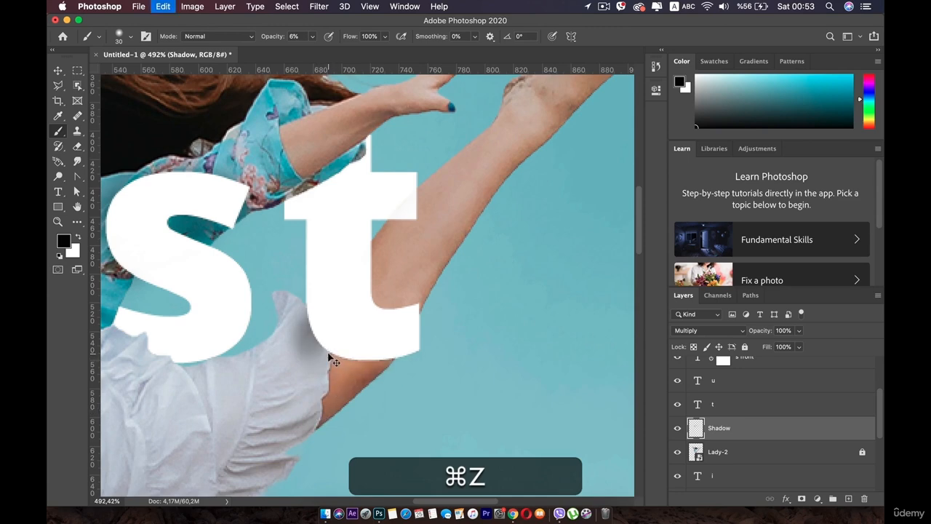
key("super+z")
key("super+z")
key("super+z")
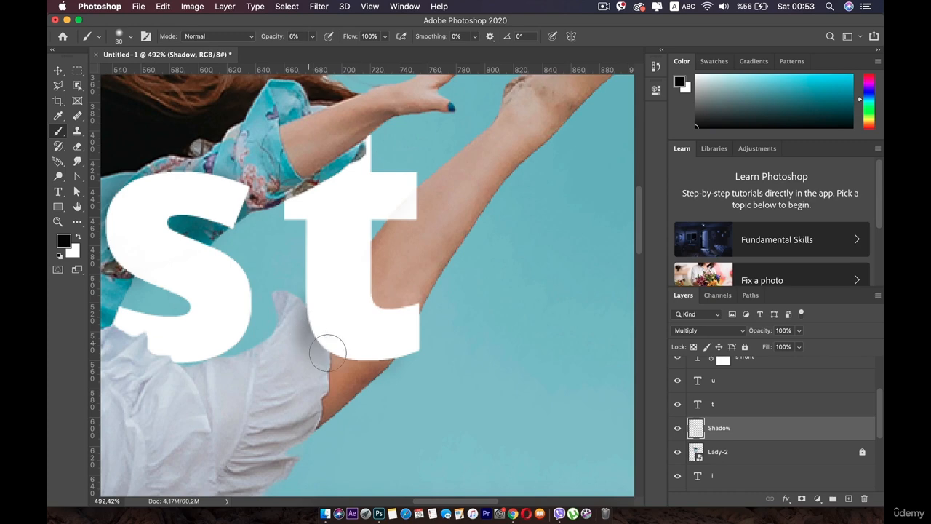
- Paint soft shadows on the skirt and thigh along the outer left edge of the "o" in "do"
key("space")
left_click_drag(299, 173, 310, 299)
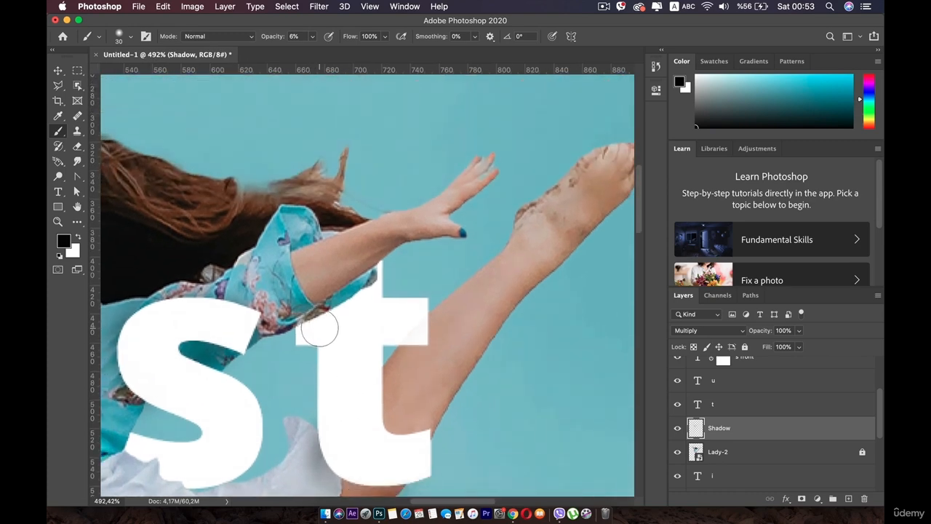
scroll(319, 328, "up", 3)
scroll(319, 327, "down", 8)
key("space")
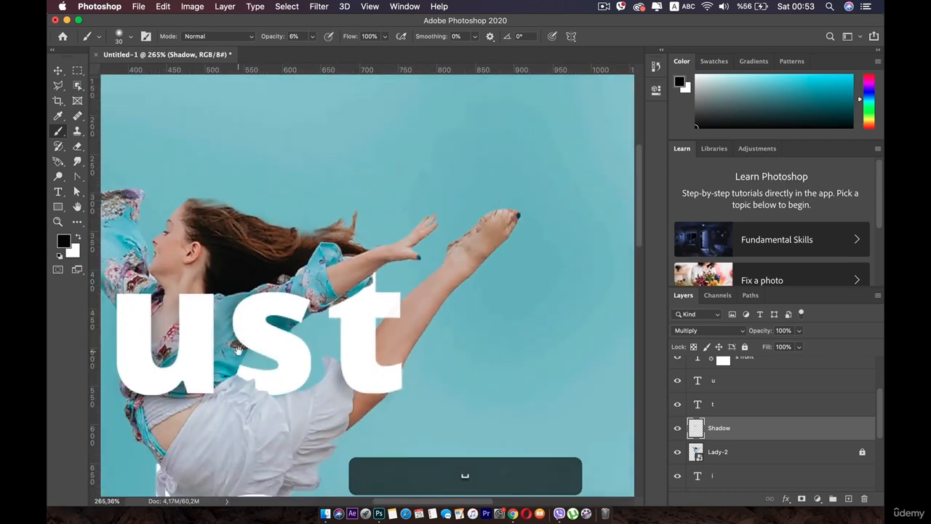
left_click_drag(338, 270, 416, 183)
scroll(416, 186, "up", 4)
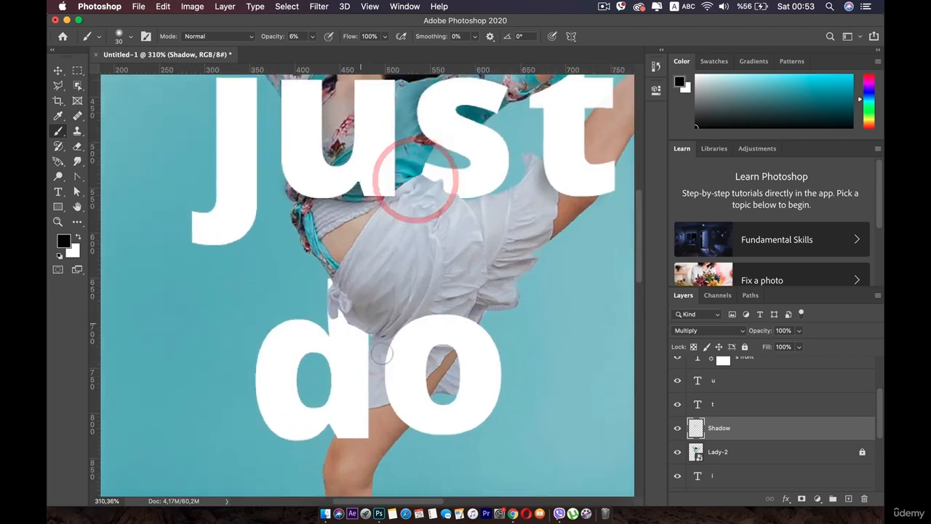
key("space")
left_click_drag(378, 361, 332, 233)
scroll(333, 232, "up", 5)
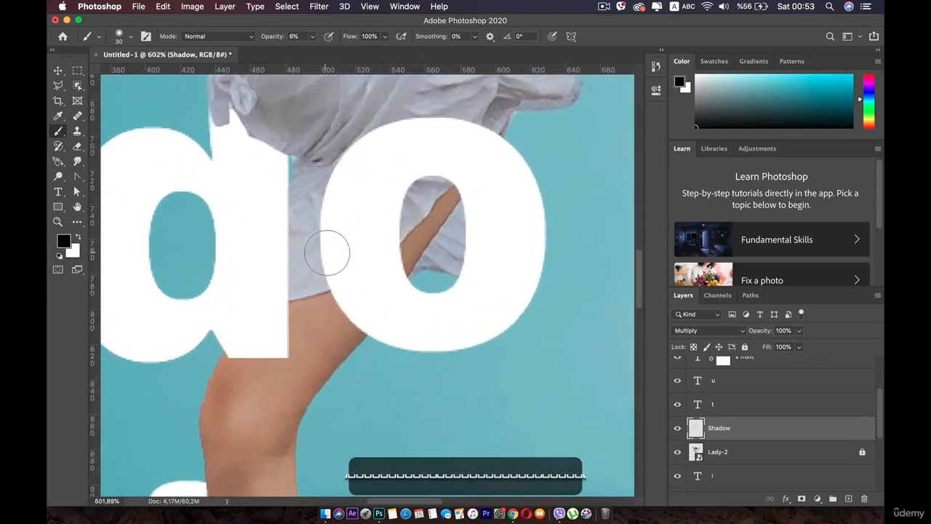
scroll(337, 199, "up", 1)
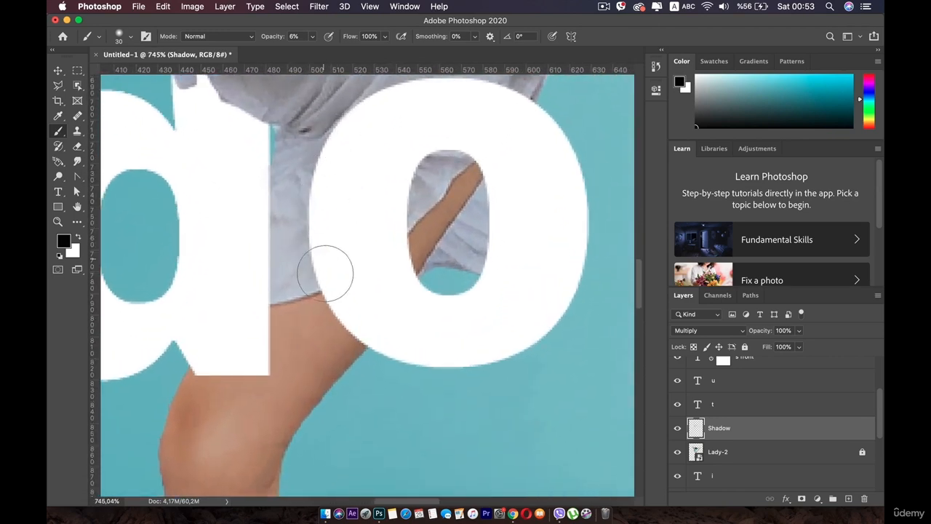
mouse_move(316, 156)
left_mouse_down()
mouse_move(312, 237)
mouse_move(339, 300)
left_mouse_up()
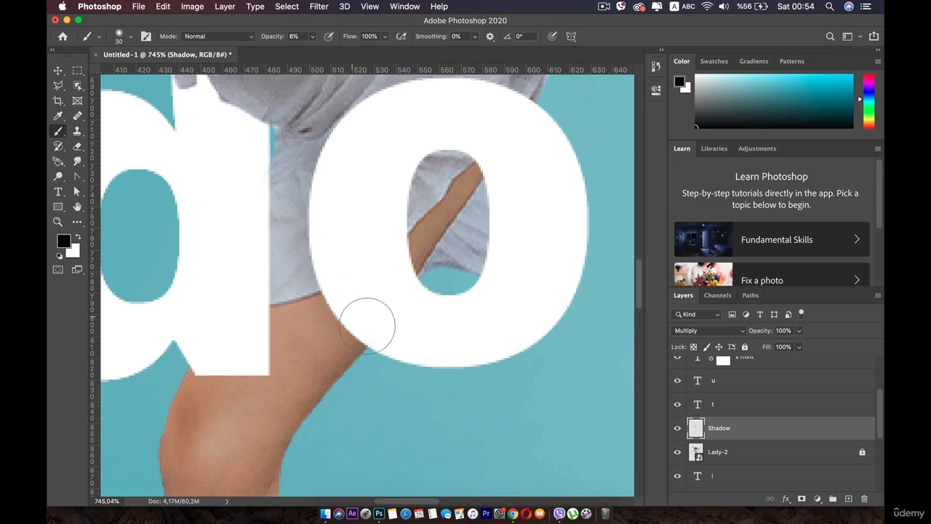
mouse_move(299, 154)
left_mouse_down()
mouse_move(296, 220)
mouse_move(318, 295)
mouse_move(366, 332)
left_mouse_up()
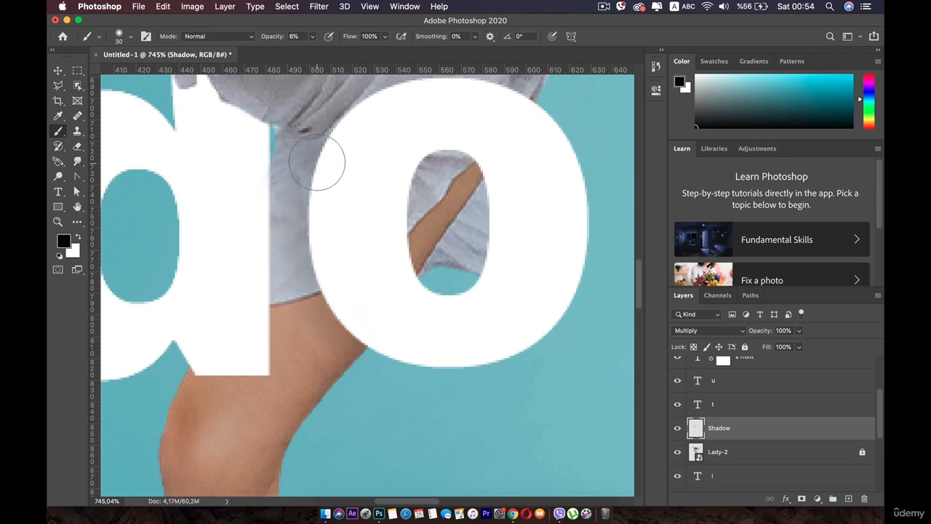
mouse_move(317, 162)
left_mouse_down()
mouse_move(322, 136)
mouse_move(390, 86)
left_mouse_up()
- Paint shadows within the opening of the "o" and on the leg just below the "d"
mouse_move(457, 141)
left_mouse_down()
mouse_move(450, 155)
mouse_move(491, 239)
mouse_move(478, 205)
left_mouse_up()
scroll(331, 179, "left", 5)
scroll(331, 178, "down", 3)
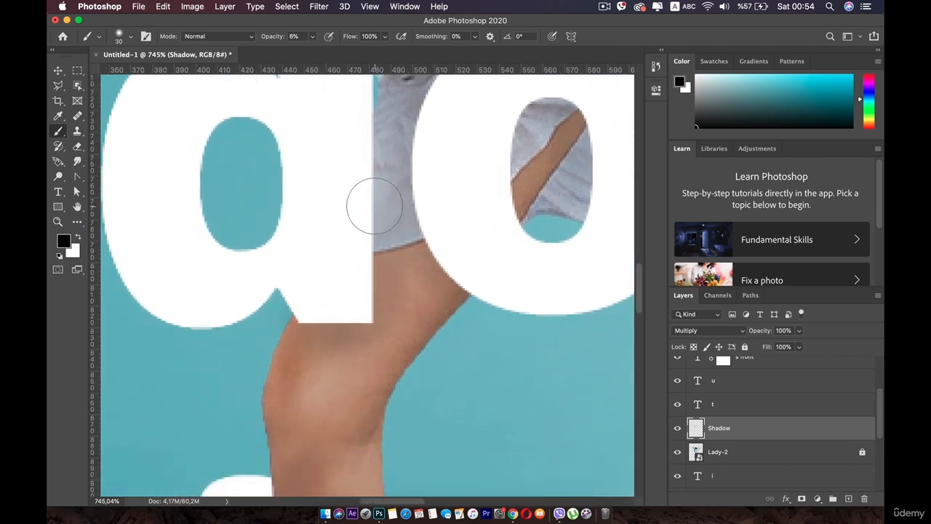
- Paint a soft shadow on the lower leg along the left edge of the "t" in "it"
scroll(354, 322, "down", 3)
scroll(337, 351, "down", 5)
left_click(335, 170)
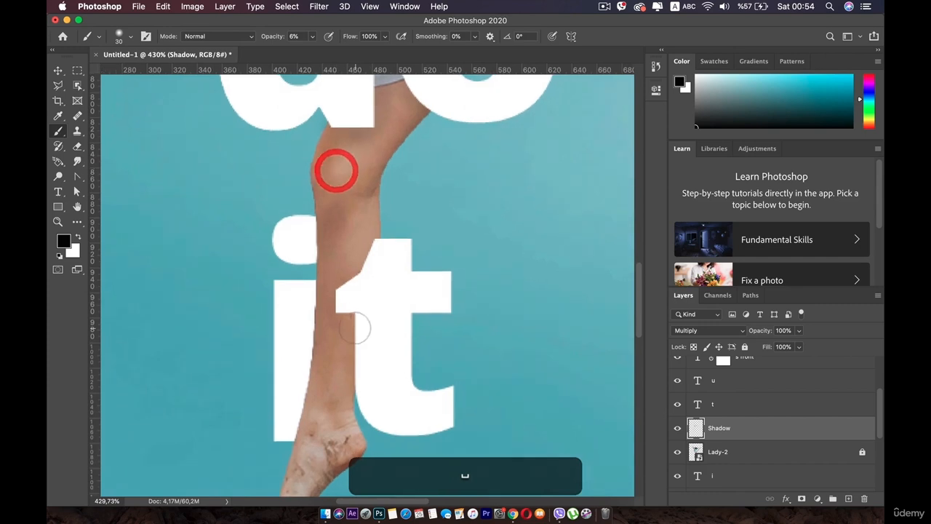
scroll(355, 240, "up", 2)
key("super+z")
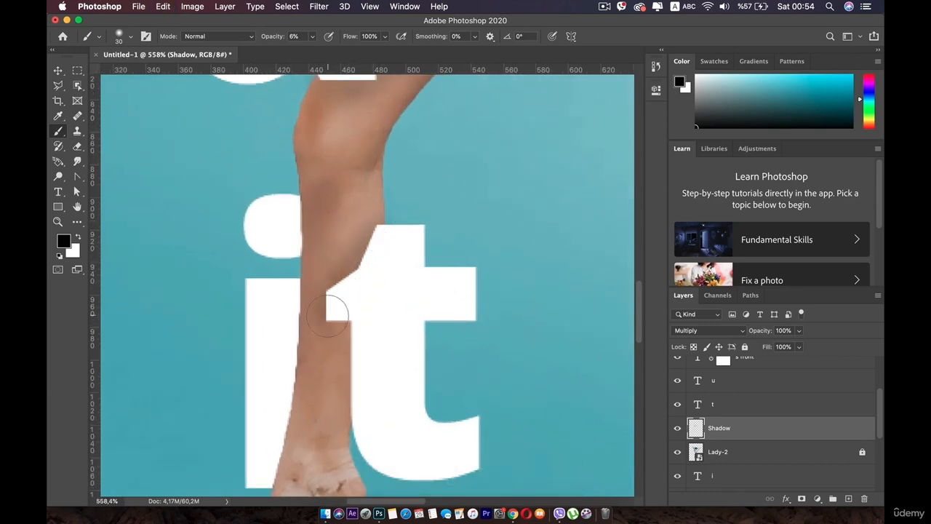
mouse_move(348, 342)
left_mouse_down()
mouse_move(339, 419)
mouse_move(348, 388)
mouse_move(354, 473)
left_mouse_up()
scroll(350, 462, "down", 5)
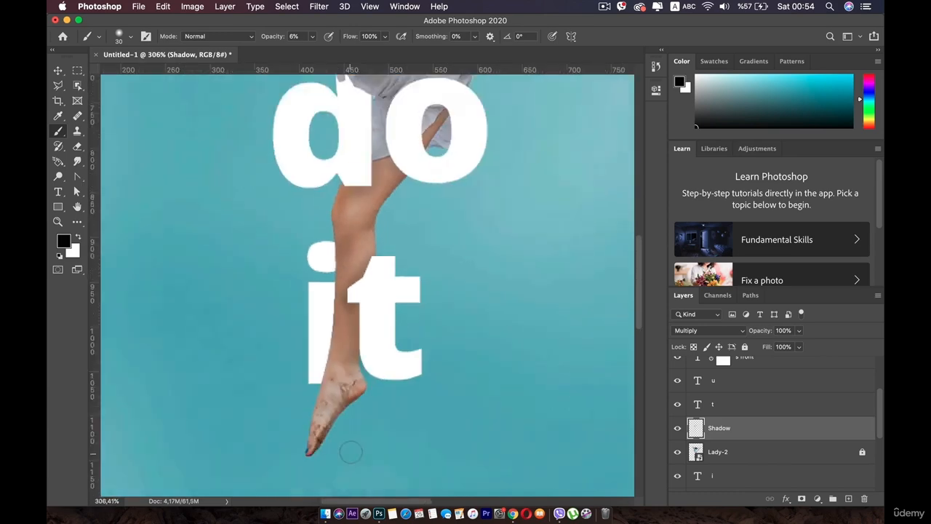
key("space")
left_click_drag(335, 364, 333, 401)
scroll(355, 173, "up", 3)
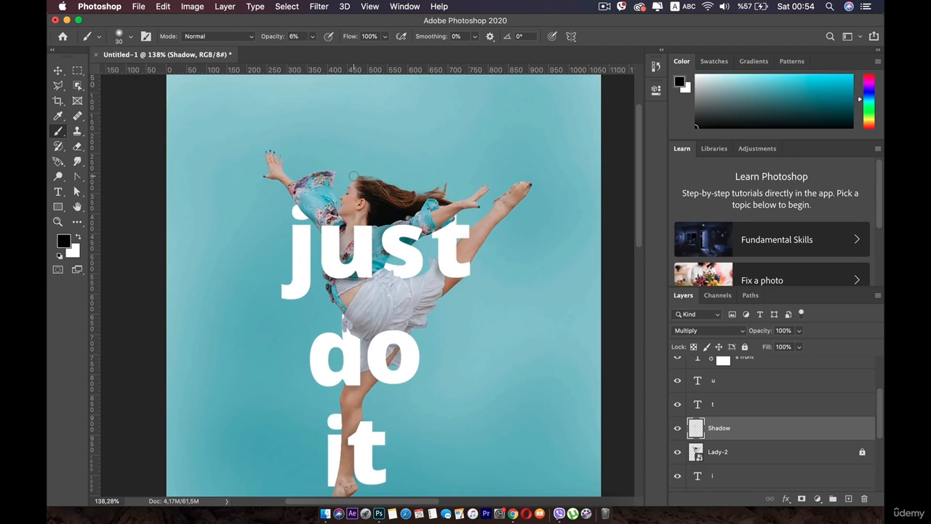
- Add a new empty layer and place it directly beneath the "Lady-2" layer
scroll(386, 302, "up", 3)
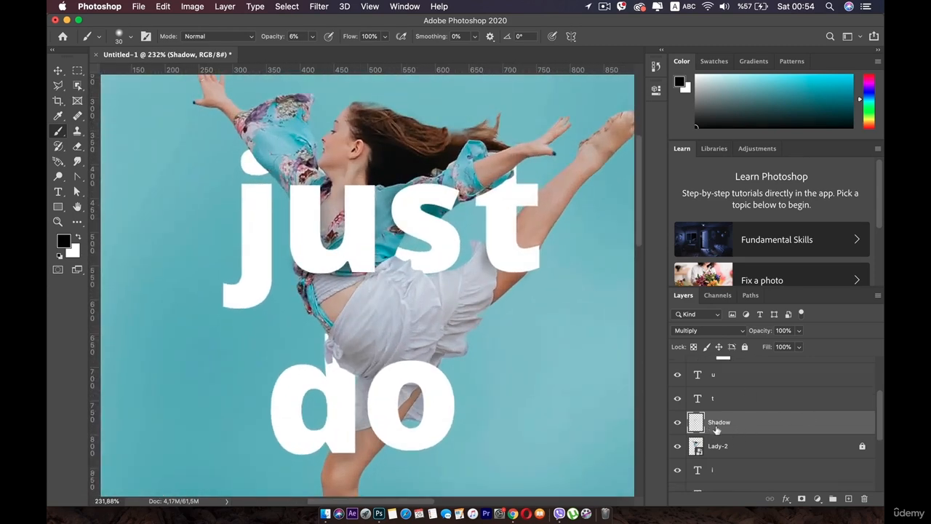
left_click(848, 498)
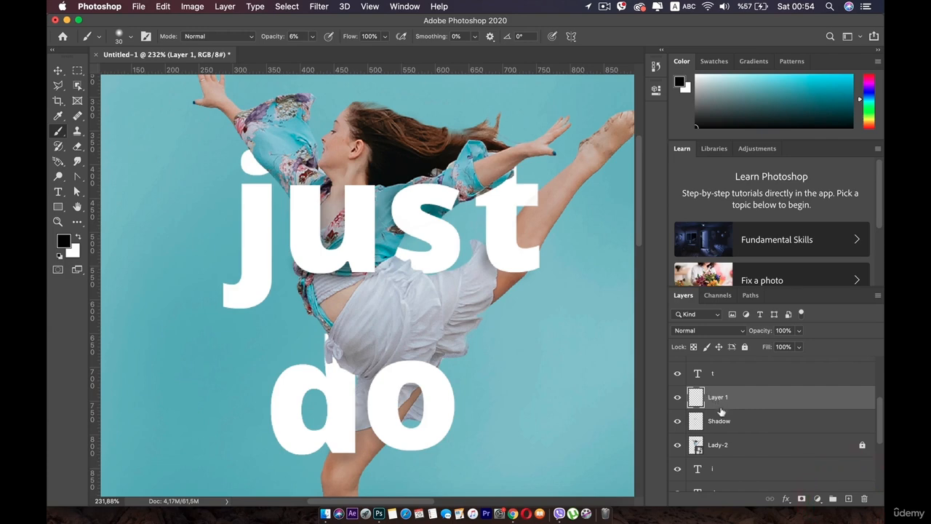
left_click_drag(721, 410, 731, 455)
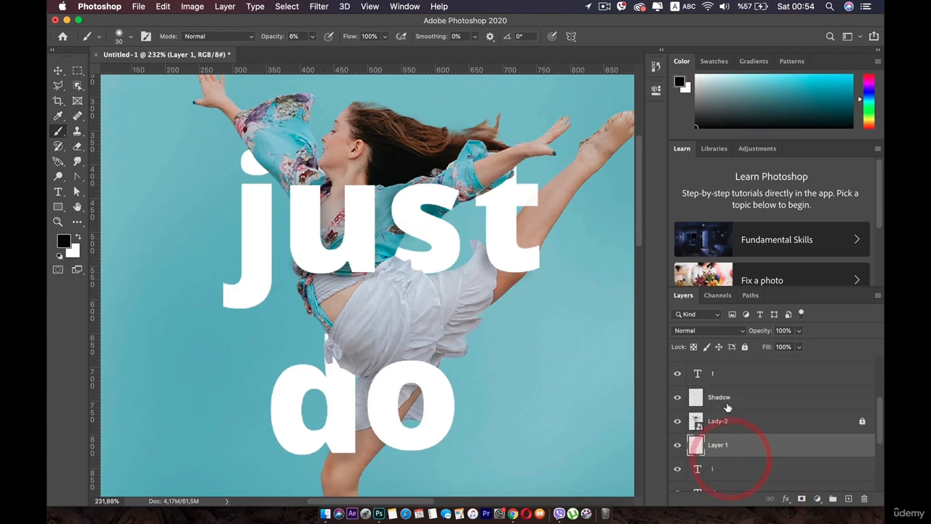
- Rename the existing "Shadow" layer as "Shadow text"
left_click(728, 399)
double_click(724, 397)
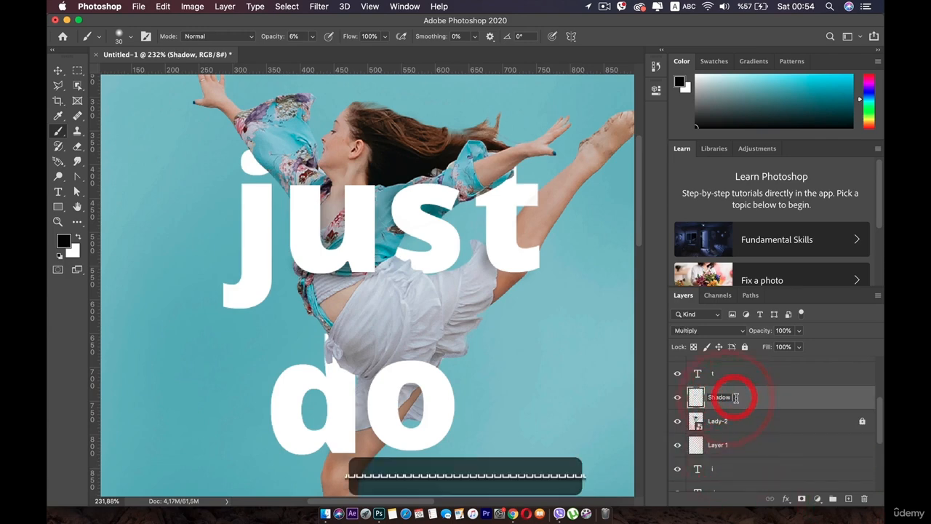
type("text")
key("Return")
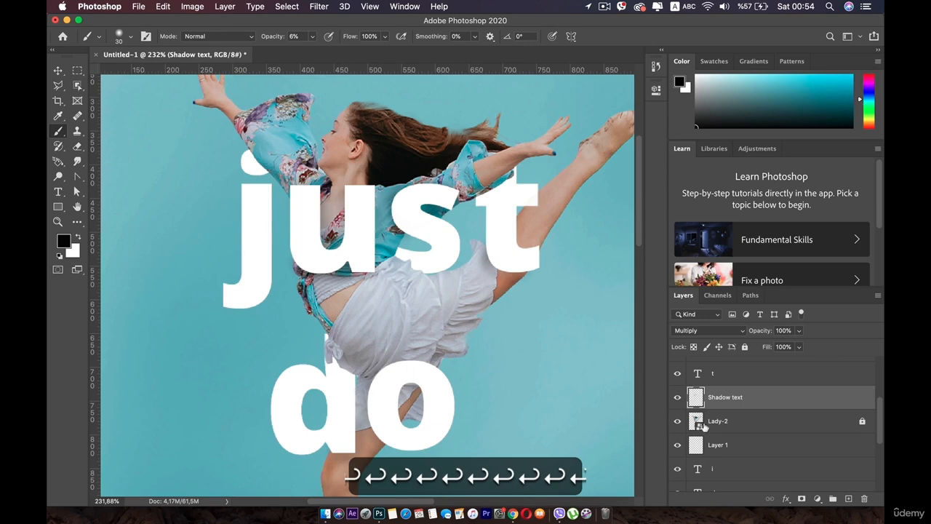
- Rename the new layer beneath "Lady-2" as "shadow lady" and set its blend mode to Multiply
left_click(716, 441)
double_click(717, 441)
type("sha")
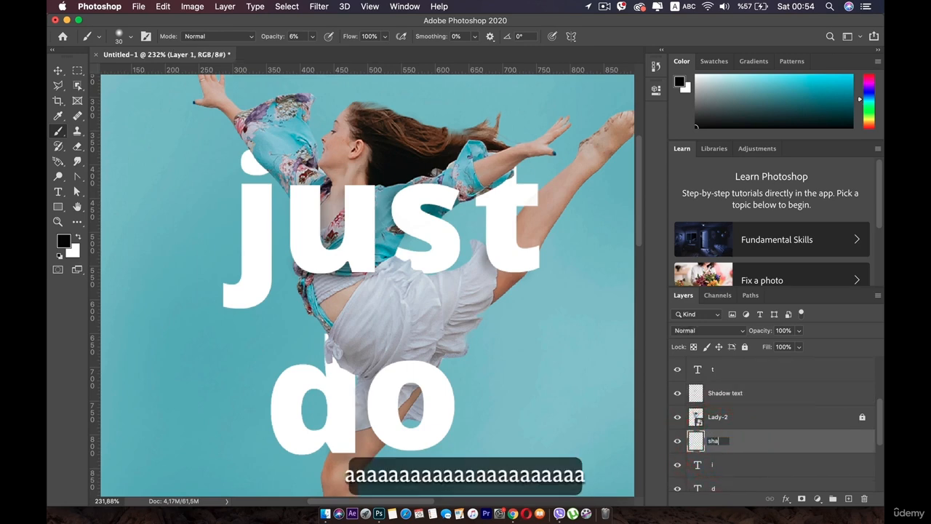
type("dow lady")
key("Return")
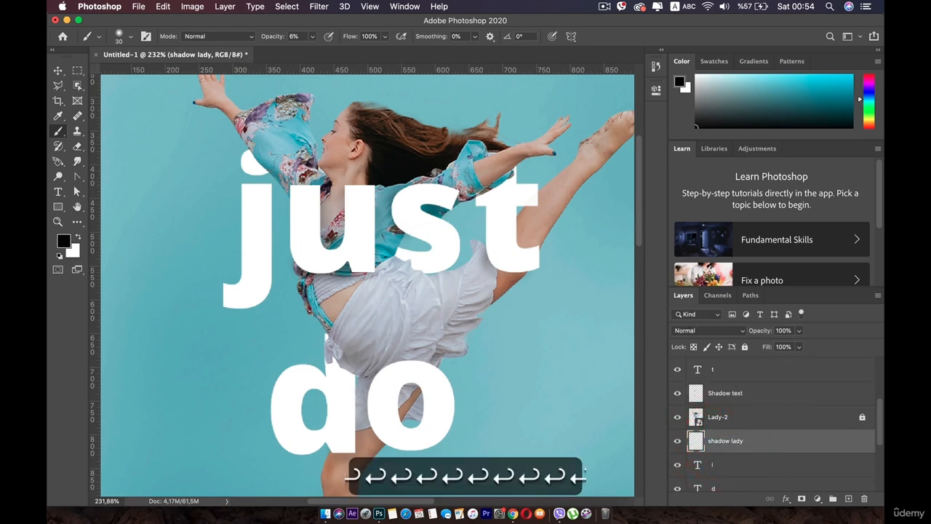
left_click(740, 331)
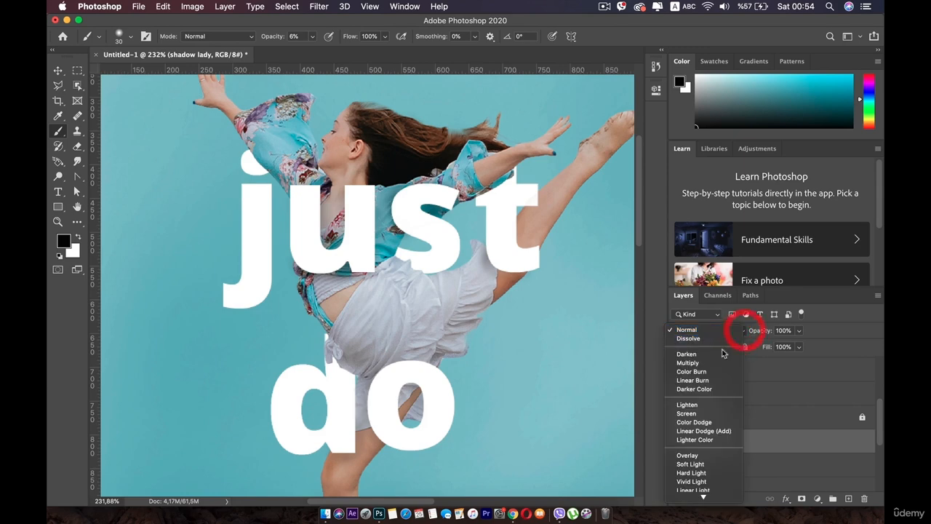
left_click(704, 365)
- Paint a soft shadow on the dot of the "j" along the edge of the raised sleeve
scroll(371, 233, "up", 4)
key("space")
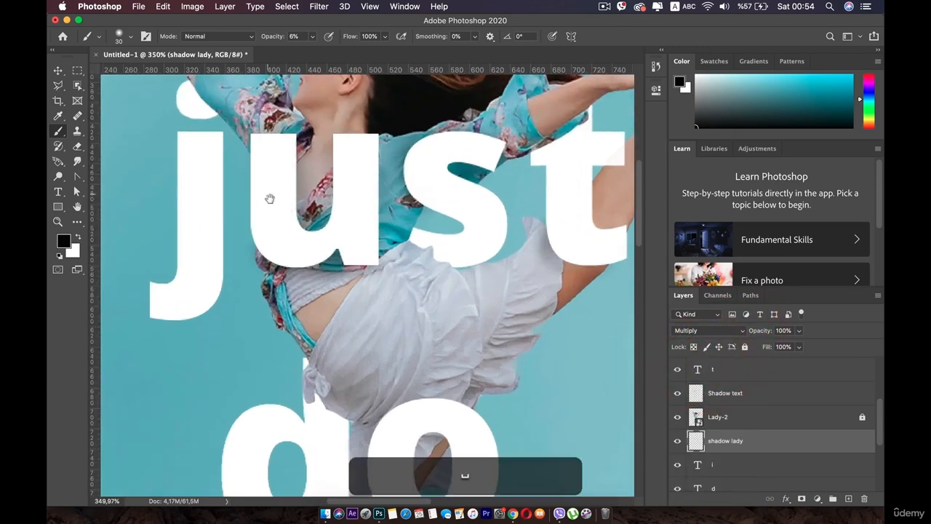
left_click_drag(258, 176, 350, 356)
scroll(295, 260, "up", 5)
key("space")
left_click_drag(296, 260, 354, 267)
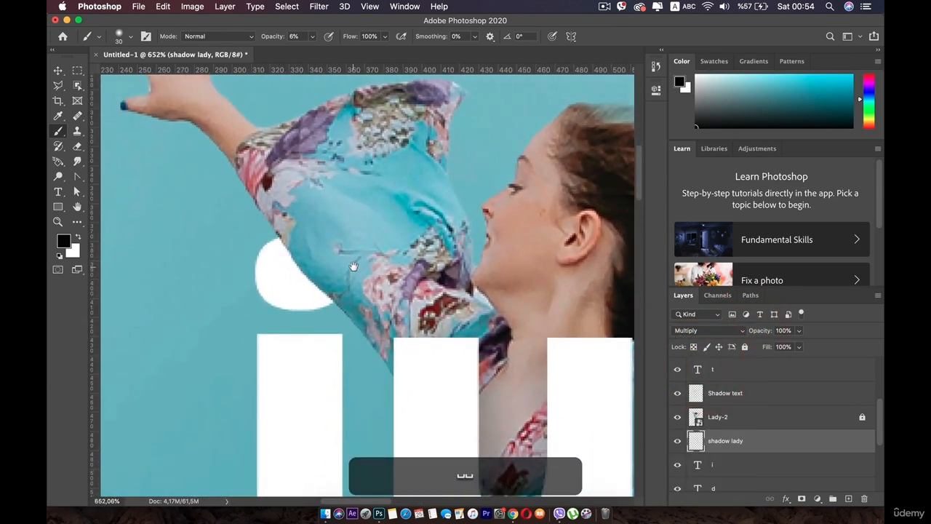
scroll(350, 270, "up", 2)
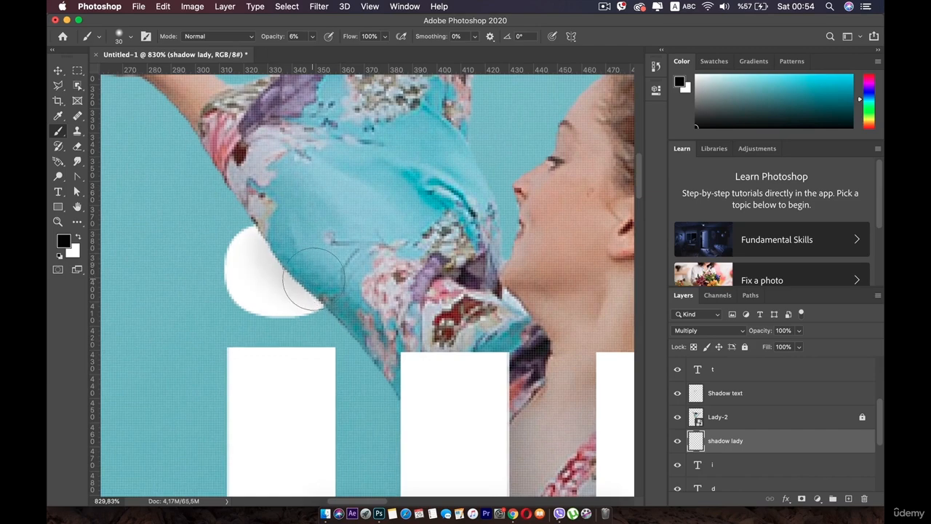
scroll(368, 303, "down", 5)
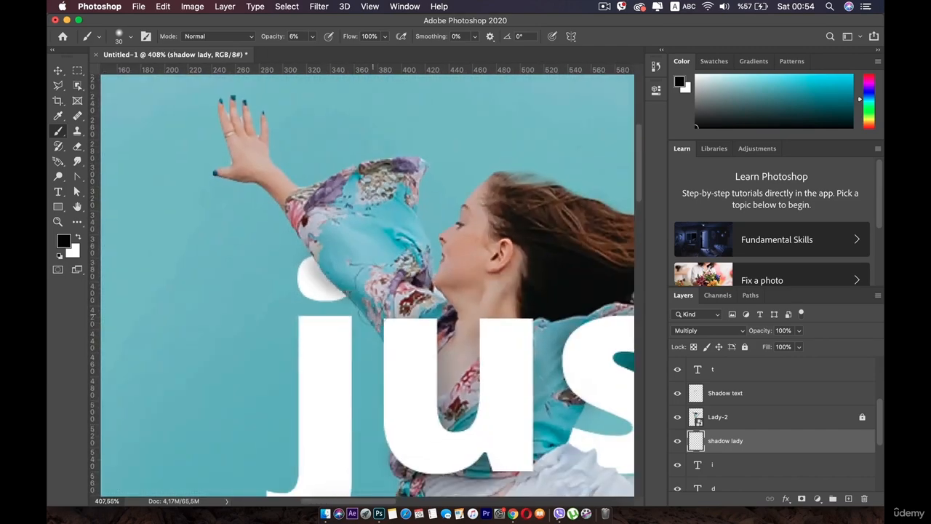
- Try to paint a soft shadow on the lower curve of the "s" above the skirt
key("space")
left_click_drag(339, 276, 189, 138)
left_click_drag(429, 222, 304, 183)
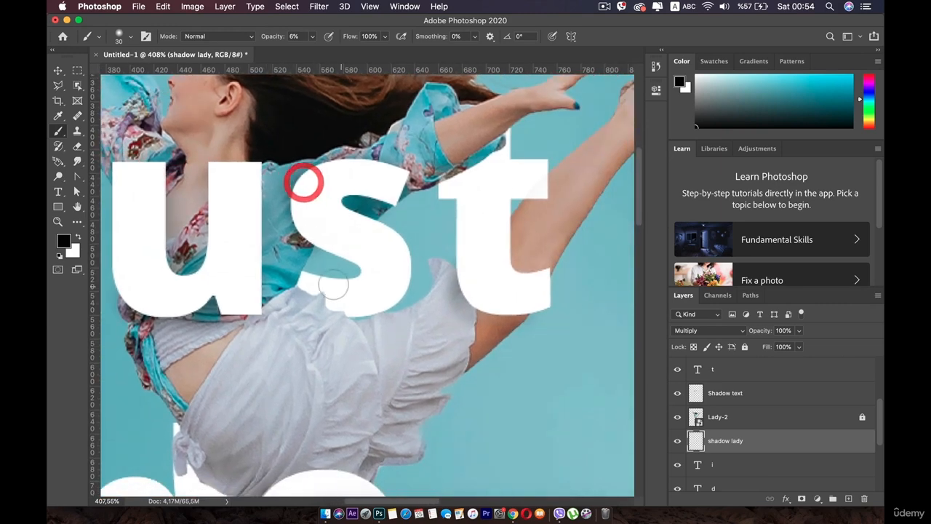
scroll(331, 251, "up", 4)
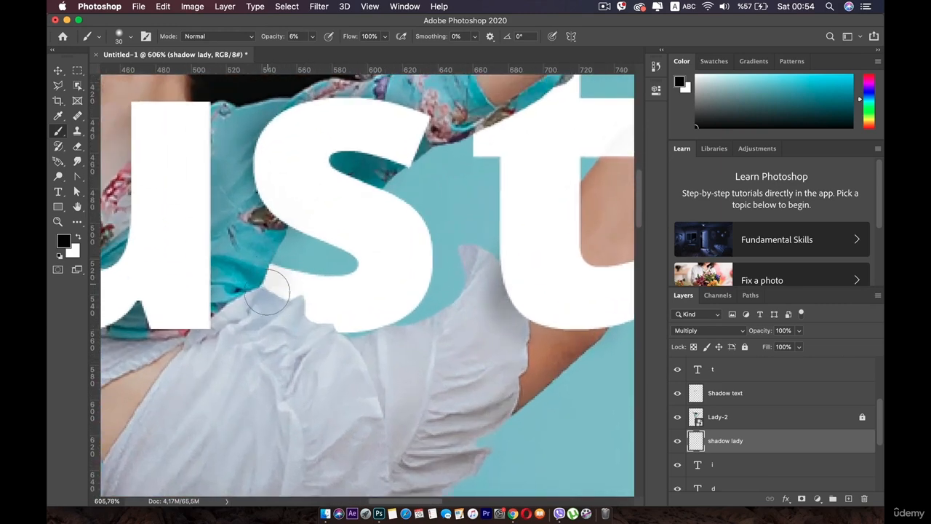
scroll(319, 336, "down", 3)
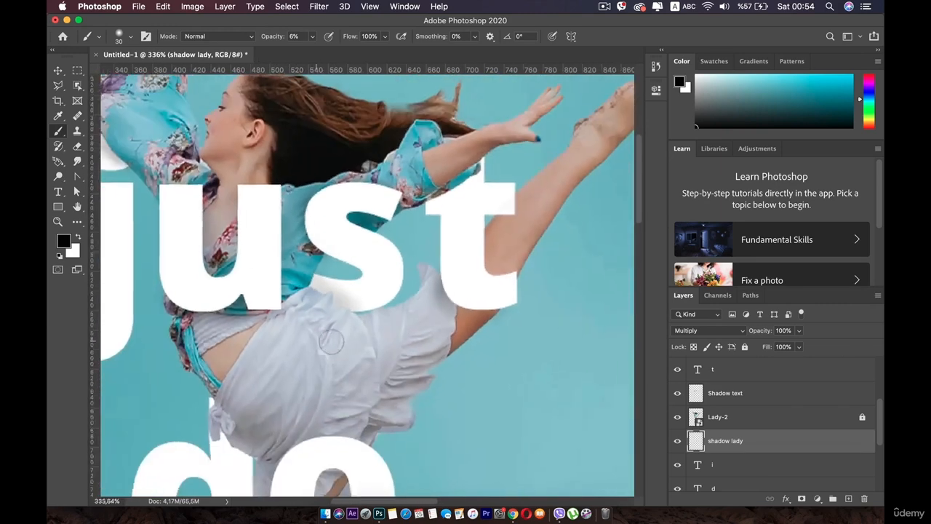
key("super+z")
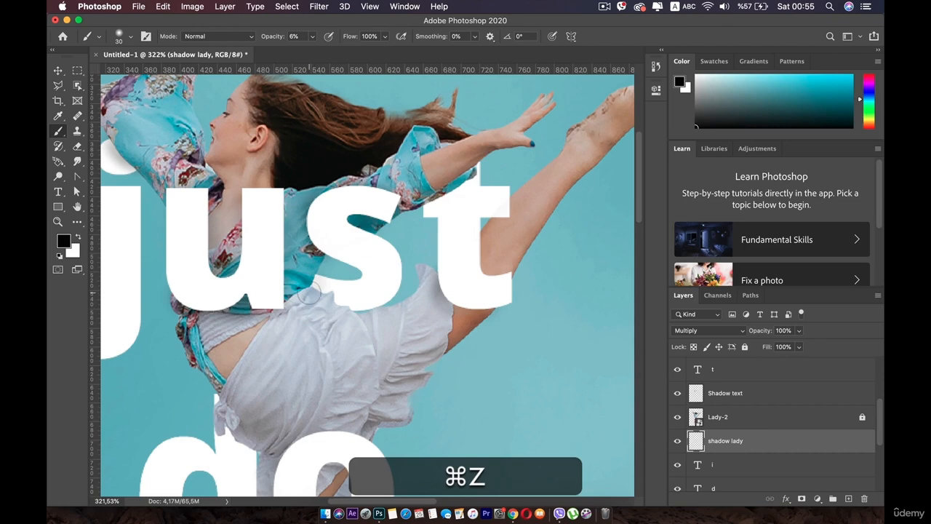
- Repaint a soft shadow on the lower curve of the "s" following the skirt's upper edge
scroll(309, 291, "up", 5)
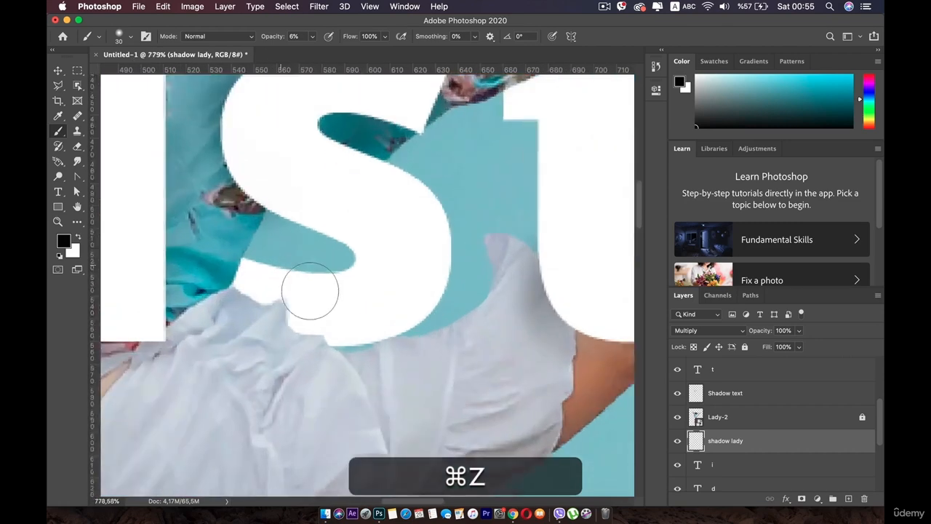
mouse_move(304, 298)
left_mouse_down()
mouse_move(321, 271)
mouse_move(331, 297)
left_mouse_up()
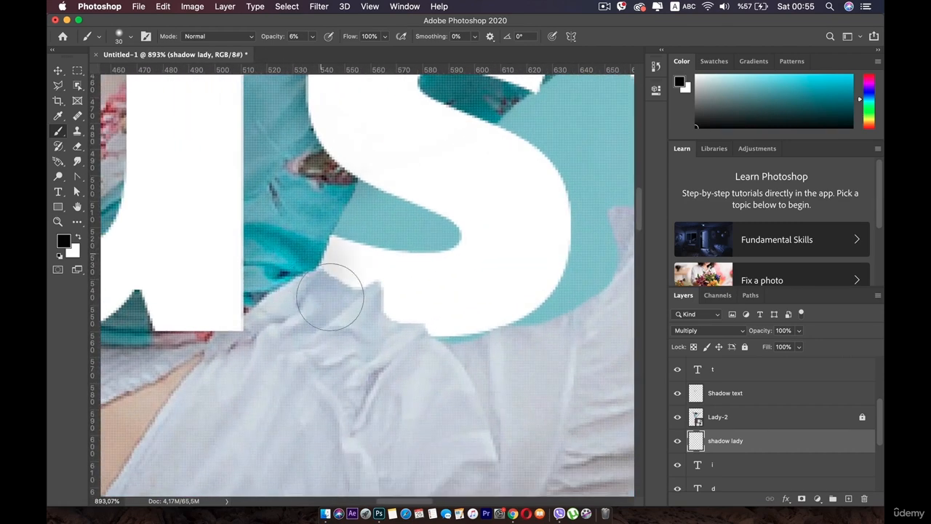
left_click_drag(394, 343, 416, 353)
scroll(431, 336, "down", 4)
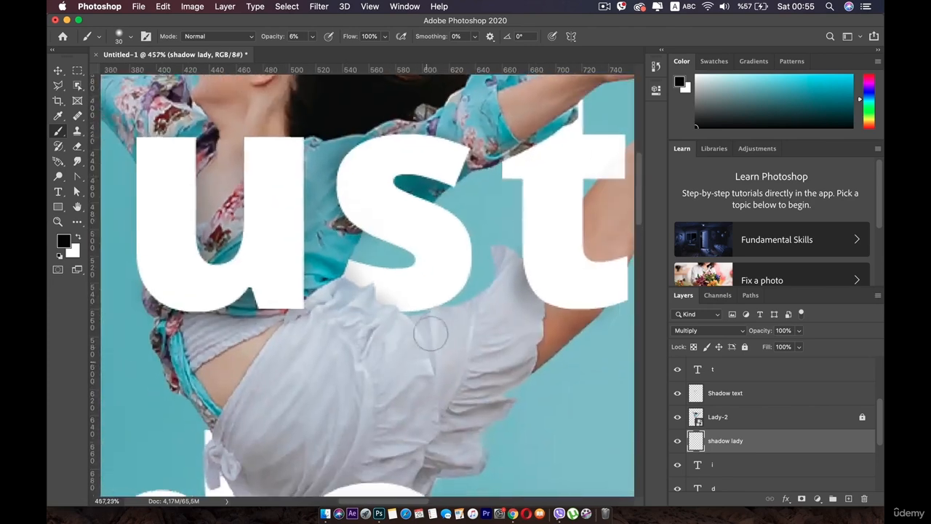
- Paint a soft shadow on the upper part of the "t" in "just", beneath the forearm and sleeve
key("space")
mouse_move(433, 320)
left_mouse_down()
mouse_move(354, 374)
mouse_move(315, 449)
left_mouse_up()
scroll(372, 342, "up", 4)
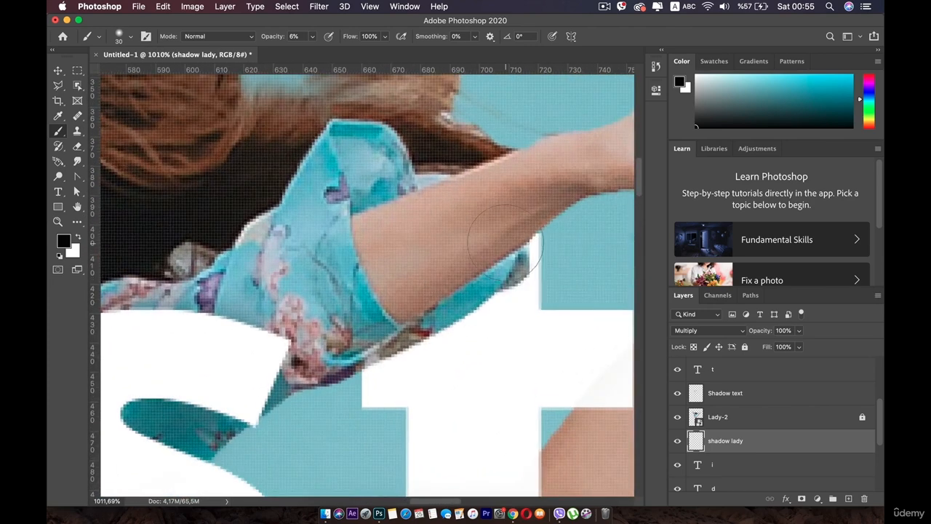
mouse_move(499, 266)
left_mouse_down()
mouse_move(470, 300)
mouse_move(480, 296)
mouse_move(435, 328)
mouse_move(477, 298)
mouse_move(482, 279)
mouse_move(435, 315)
left_mouse_up()
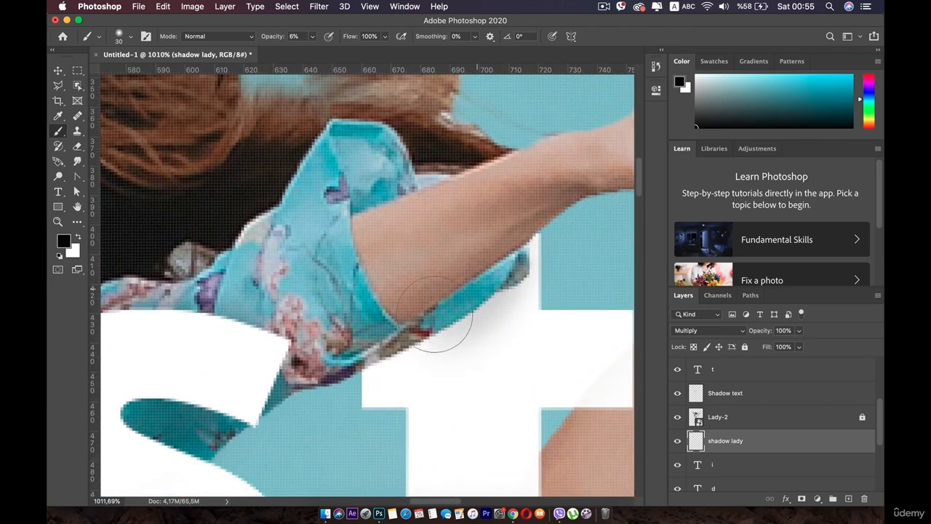
mouse_move(379, 353)
left_mouse_down()
mouse_move(499, 301)
mouse_move(519, 267)
left_mouse_up()
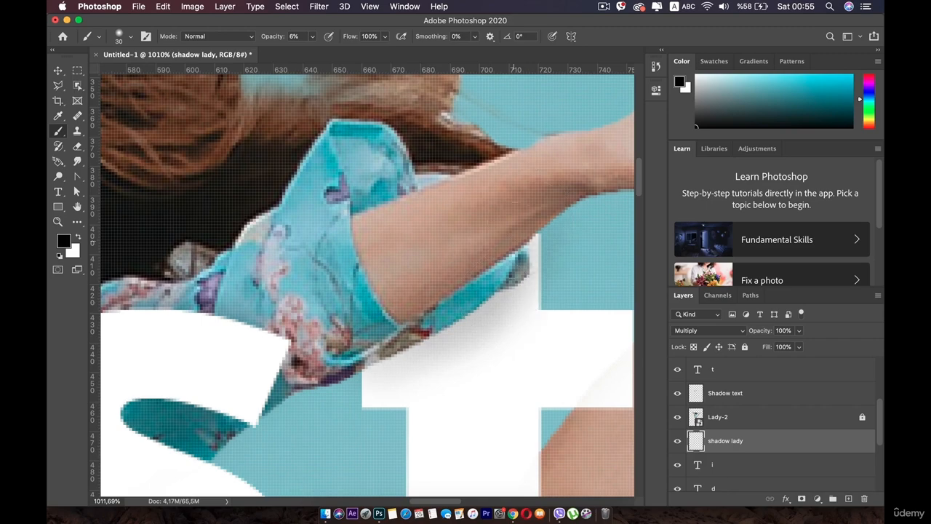
- Undo the latest shadow stroke on the "t" in "just" and repaint it along the sleeve's lower edge
scroll(465, 320, "down", 7)
scroll(437, 342, "up", 4)
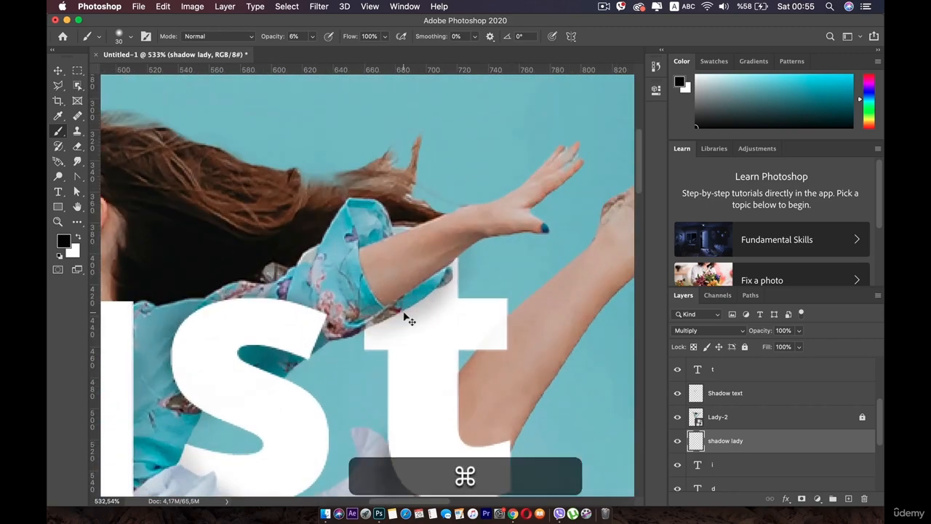
key("super+z")
mouse_move(433, 277)
left_mouse_down()
mouse_move(408, 310)
mouse_move(369, 329)
left_mouse_up()
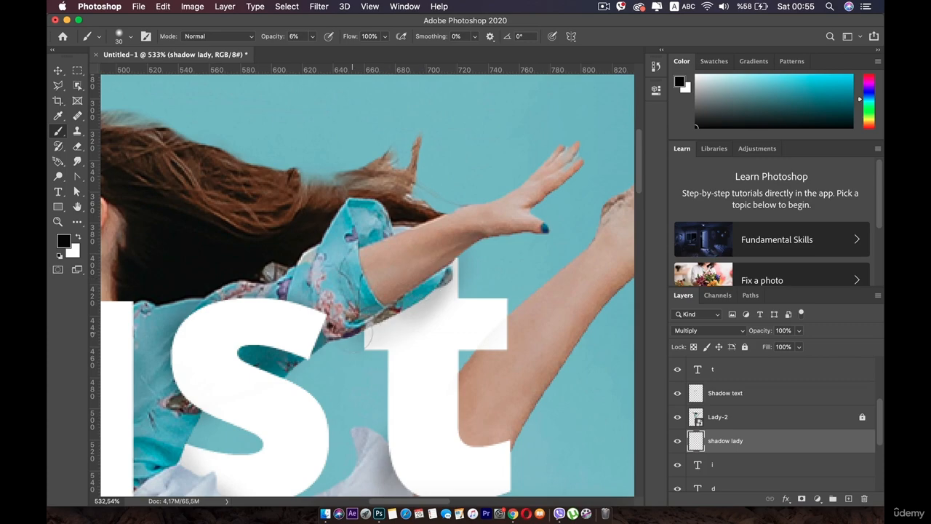
- Try to paint a soft shadow on the stem of the "d" beneath the skirt's lower edge
scroll(353, 333, "down", 5)
left_click_drag(337, 356, 403, 226)
scroll(322, 364, "up", 1)
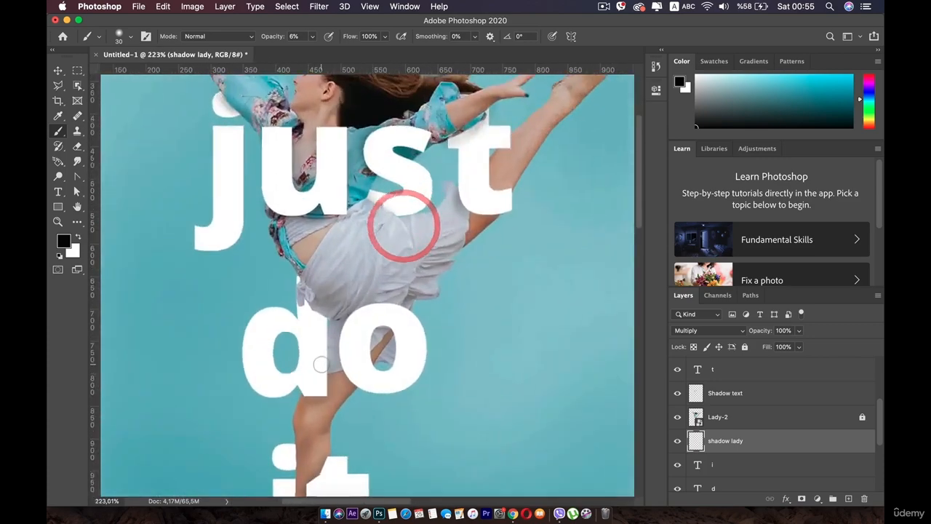
scroll(321, 365, "up", 6)
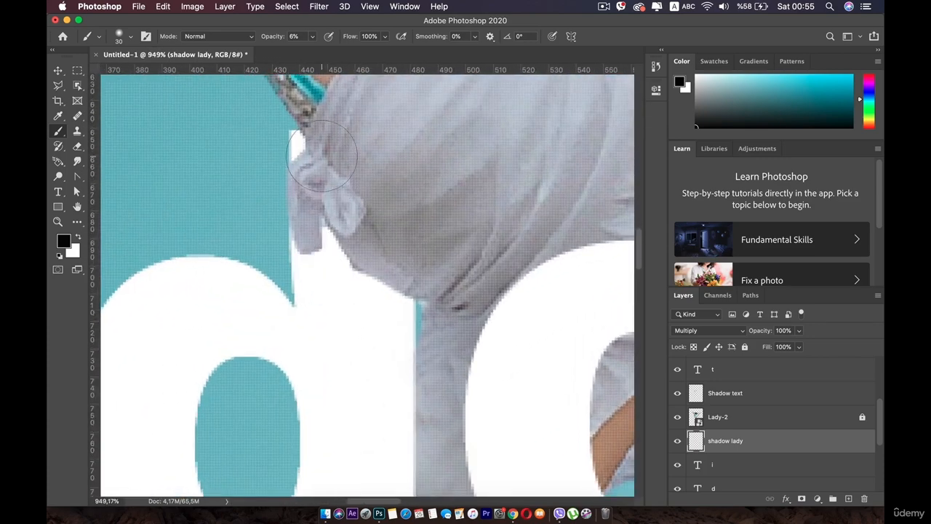
mouse_move(343, 239)
left_mouse_down()
mouse_move(370, 275)
mouse_move(321, 235)
mouse_move(395, 299)
left_mouse_up()
scroll(409, 317, "down", 3)
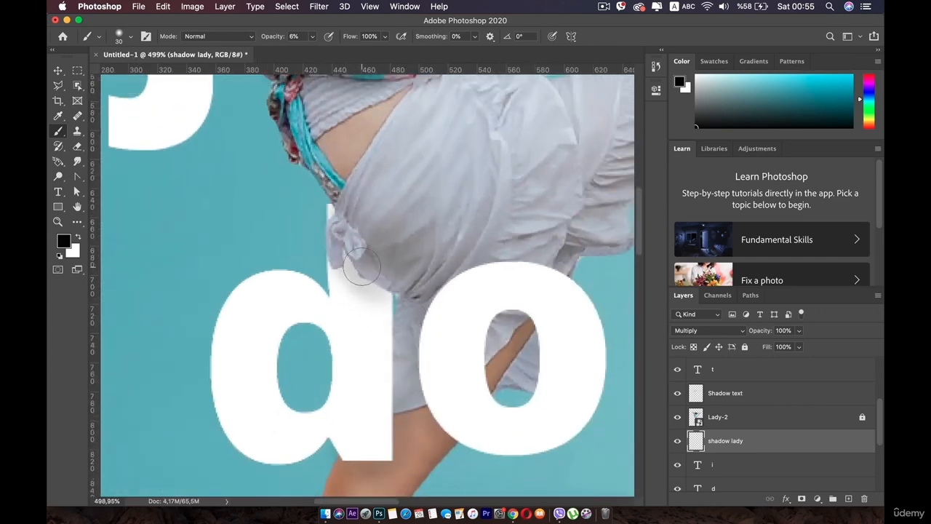
key("super+z")
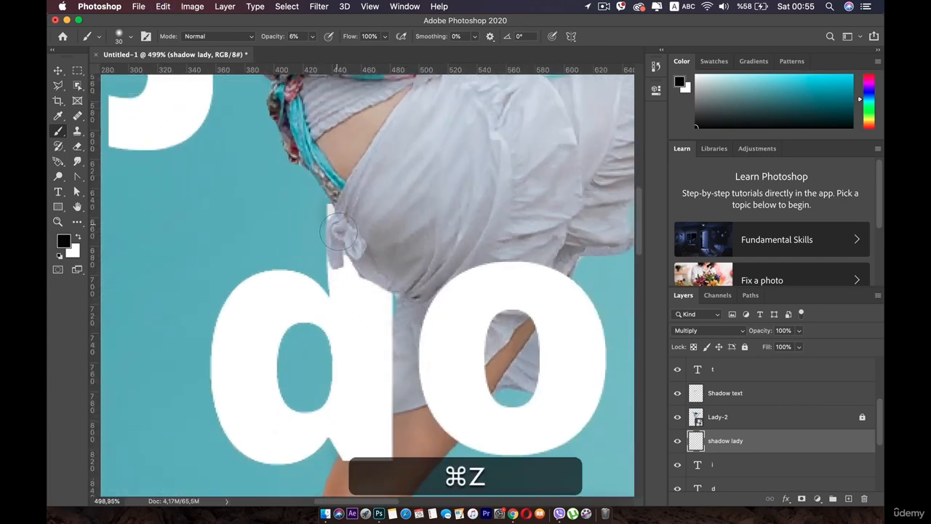
- Repaint the shadow on the stem of the "d" along the skirt and check it against the whole lettering
key("super+z")
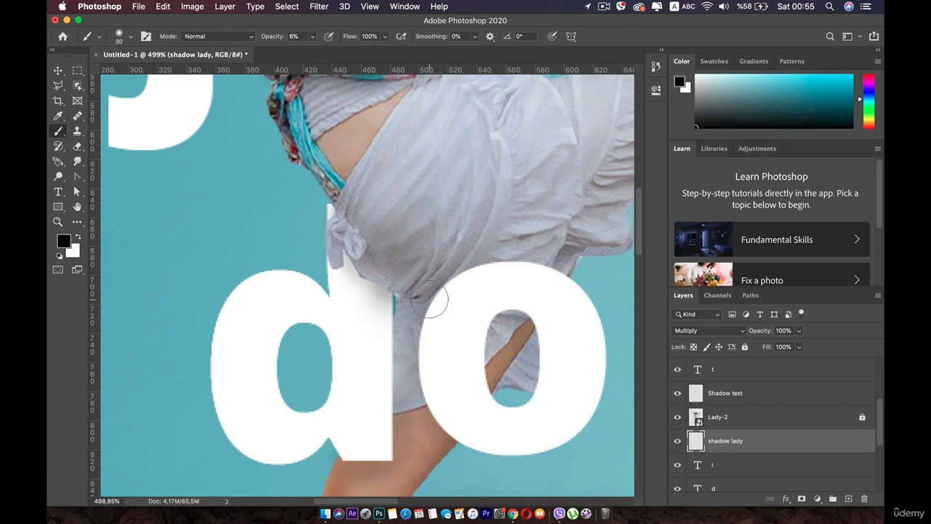
scroll(377, 327, "down", 10)
key("space")
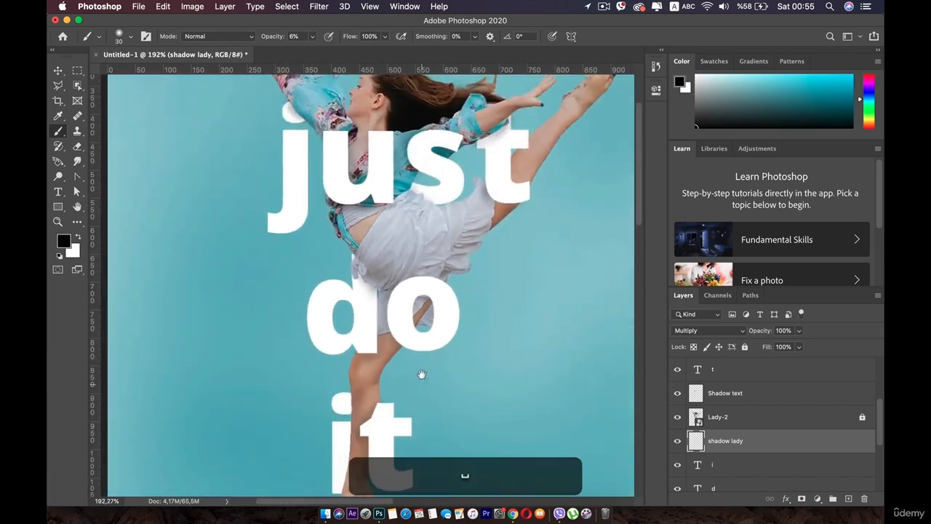
left_click_drag(420, 374, 393, 297)
- Try extra shadow strokes around the skirt knot at the top of the "d" stem, undoing them between attempts
scroll(394, 298, "up", 5)
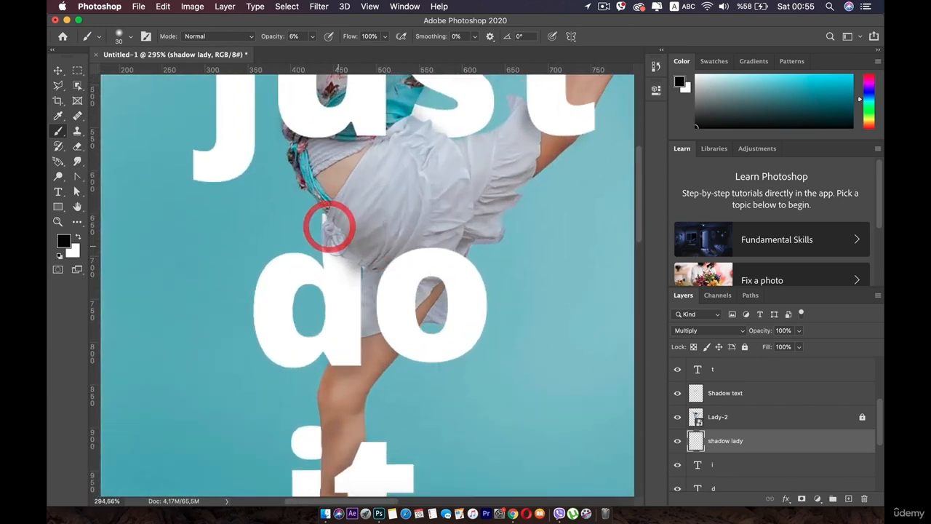
mouse_move(329, 227)
left_mouse_down()
mouse_move(318, 214)
mouse_move(364, 291)
left_mouse_up()
key("super+z")
key("super+z")
key("super+z")
key("super+z")
key("super+z")
key("super+z")
key("super+z")
key("super+z")
key("super+z")
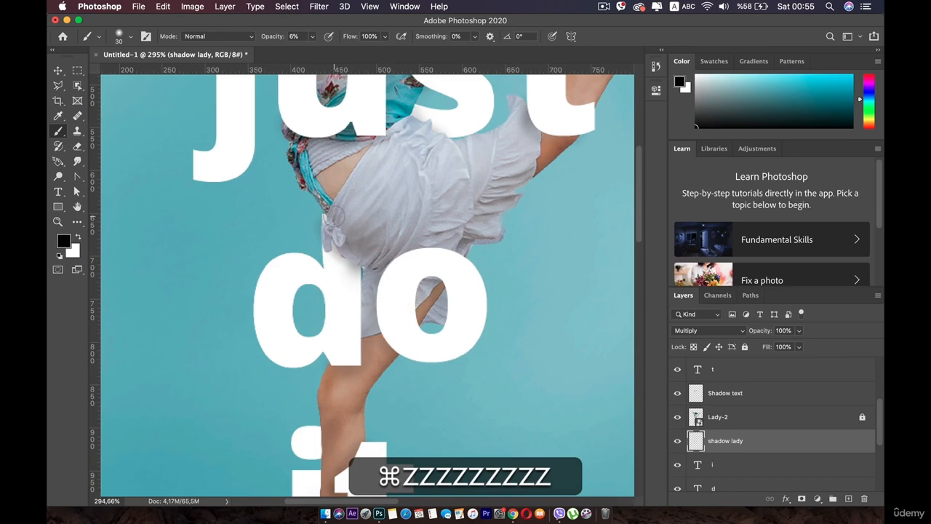
left_click(335, 221)
scroll(441, 349, "down", 5)
scroll(422, 346, "up", 4)
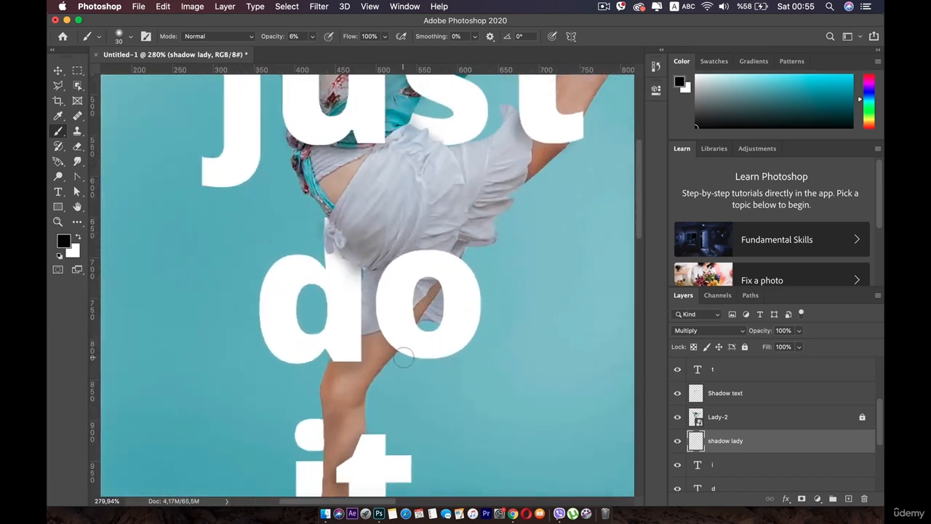
- Undo the latest shadow strokes on the "d" and repaint a soft shadow from the skirt knot down its stem
key("super+z")
key("super+z")
key("super+z")
key("super+z")
key("super+z")
key("super+z")
key("super+z")
key("super+z")
key("super+z")
key("super+z")
key("super+z")
key("super+z")
key("super+z")
key("super+z")
key("super+z")
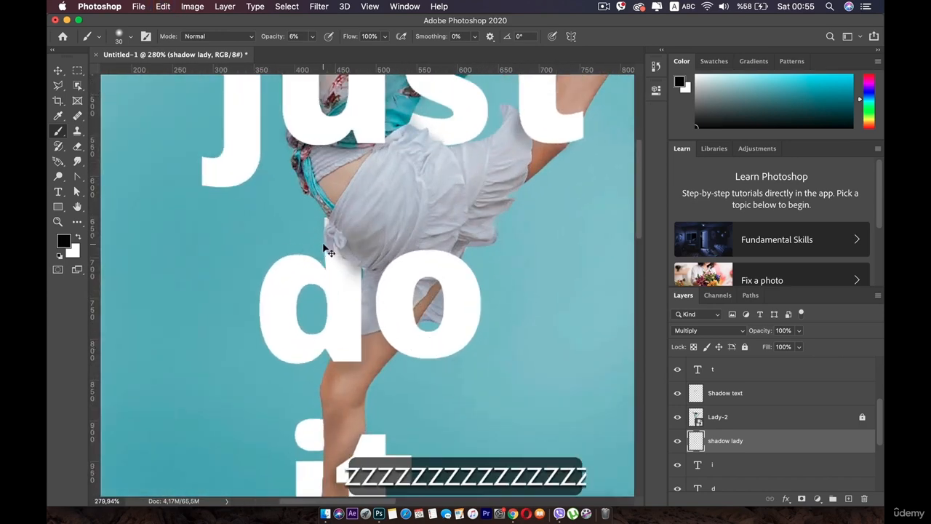
left_click_drag(335, 223, 354, 256)
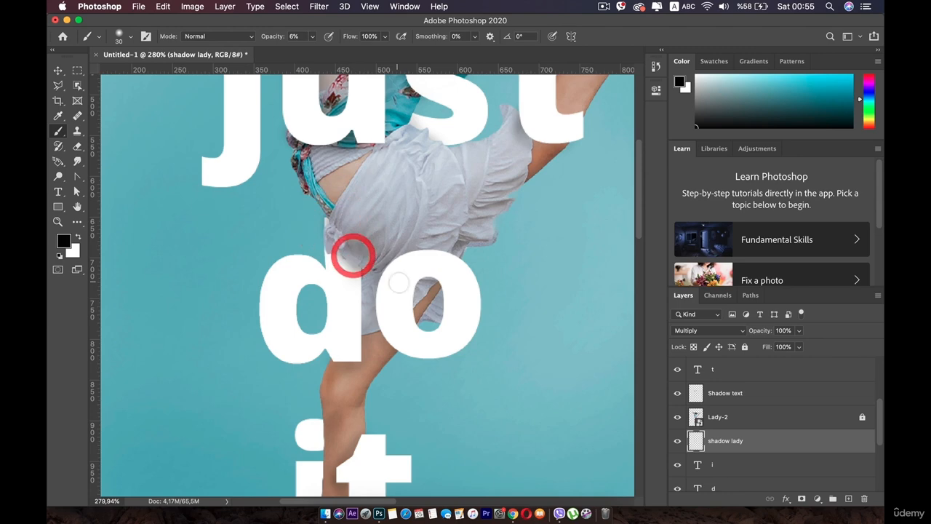
- Paint a soft shadow down the stem of the "i" along the dancer's lower leg, undoing and redoing the first strokes
key("space")
left_click_drag(390, 292, 403, 146)
left_click_drag(365, 315, 394, 197)
scroll(356, 217, "up", 7)
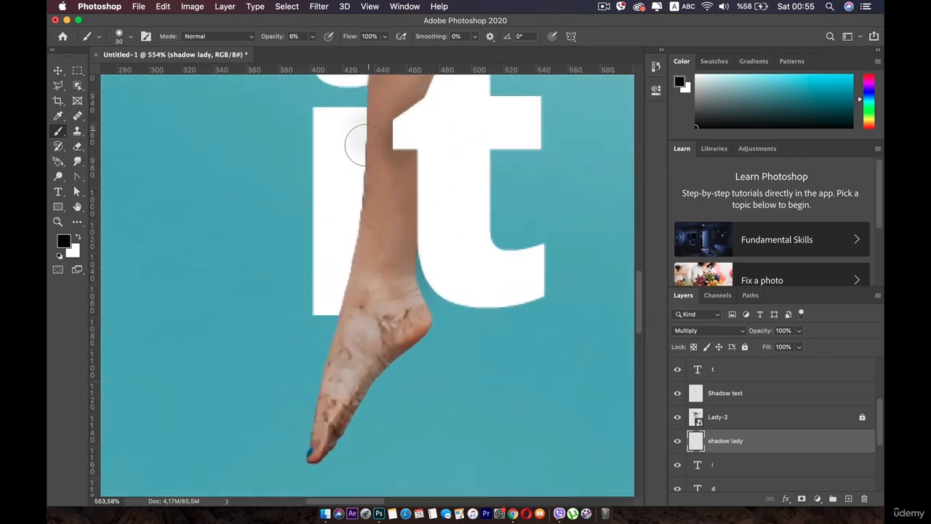
mouse_move(356, 146)
left_mouse_down()
mouse_move(345, 300)
mouse_move(354, 124)
left_mouse_up()
key("super+z")
key("super+z")
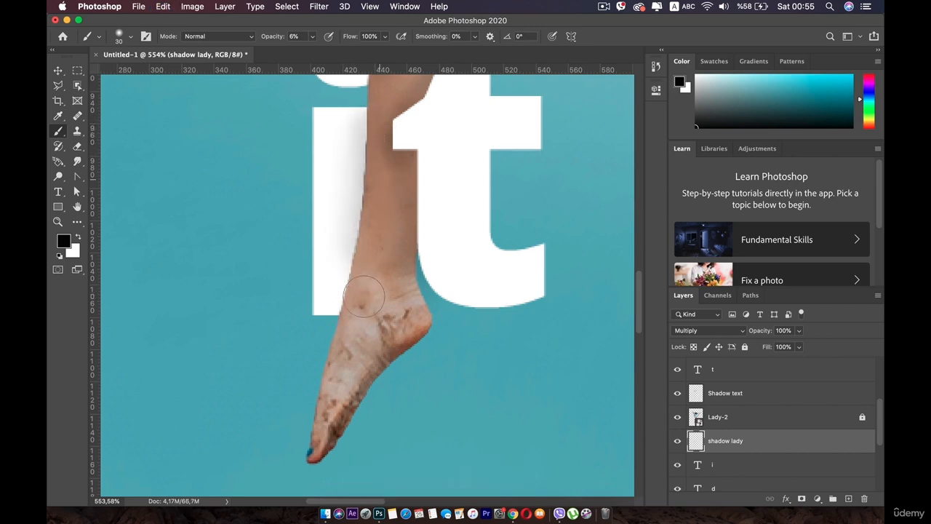
left_click_drag(349, 271, 363, 227)
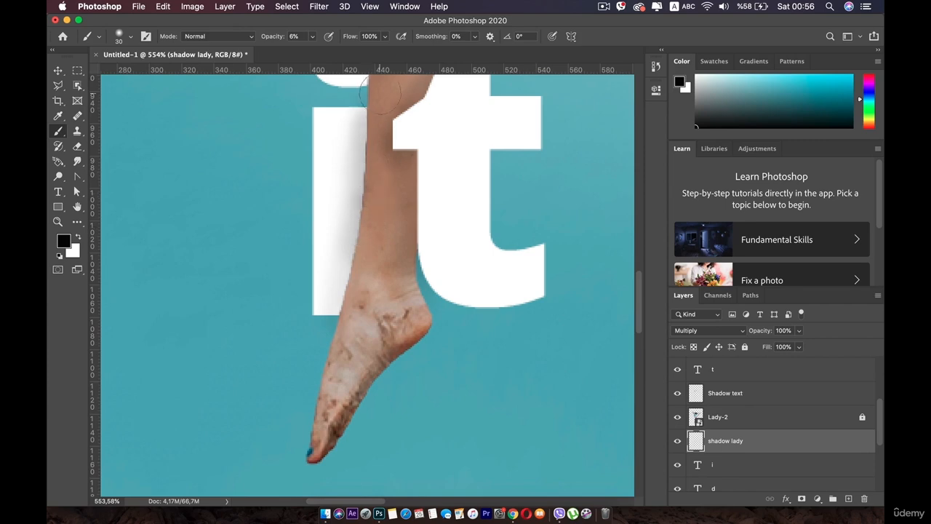
- Shade the dot of the "i" where it meets the leg, then deselect the shadow lady layer
left_click_drag(374, 176, 374, 322)
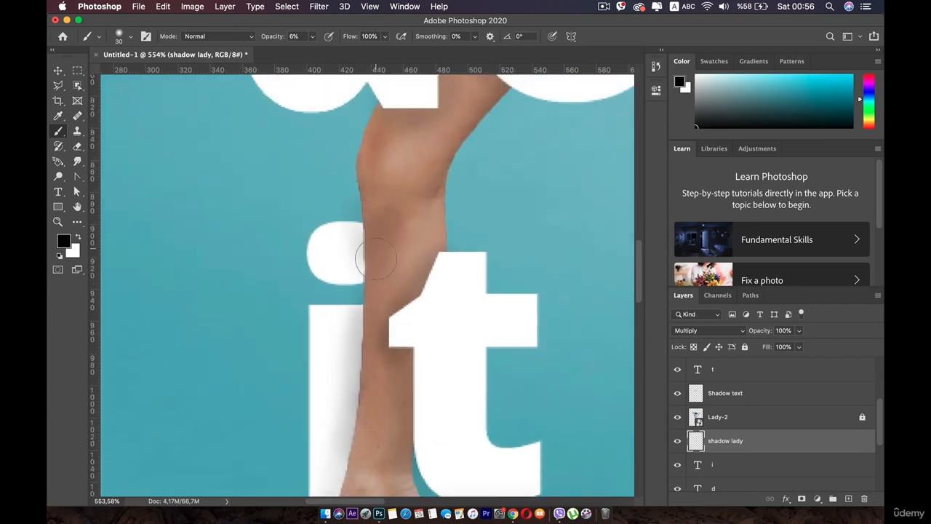
scroll(376, 258, "down", 10)
left_click_drag(349, 239, 351, 364)
scroll(348, 357, "down", 3)
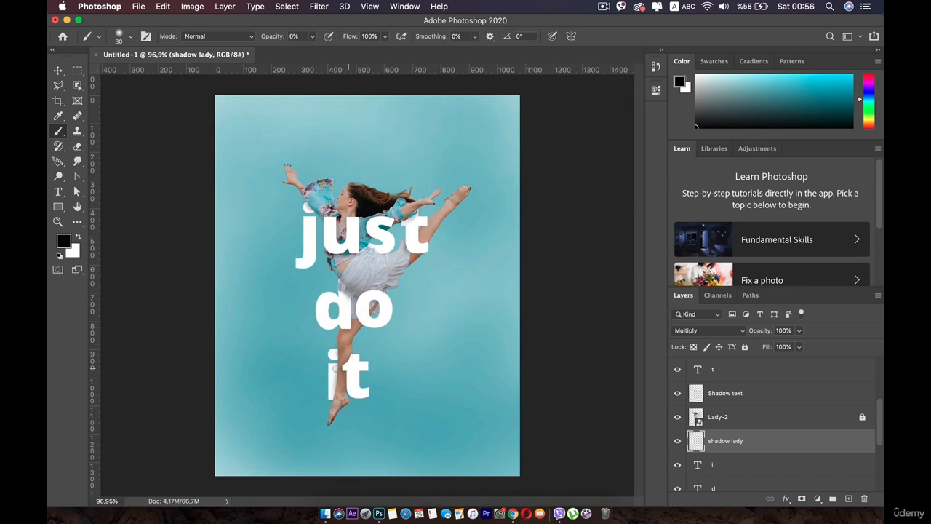
left_click(58, 70)
left_click(586, 194)
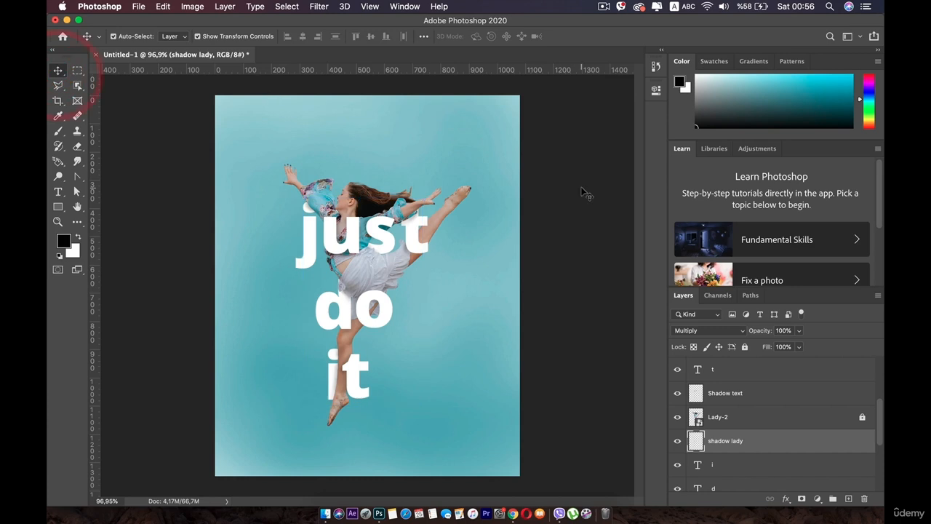
scroll(371, 260, "up", 3)
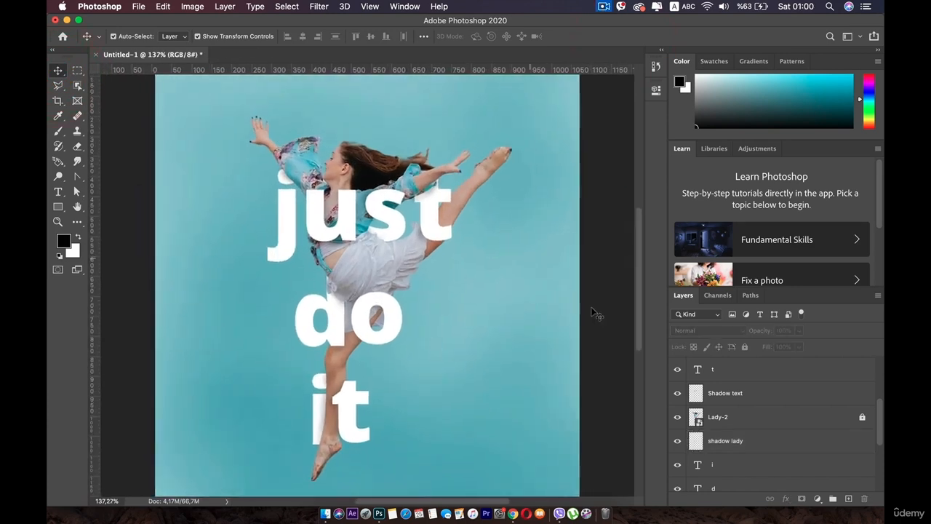
- Unlock the BG layer and add a new layer directly above it named BG2
scroll(727, 422, "down", 5)
left_click(725, 455)
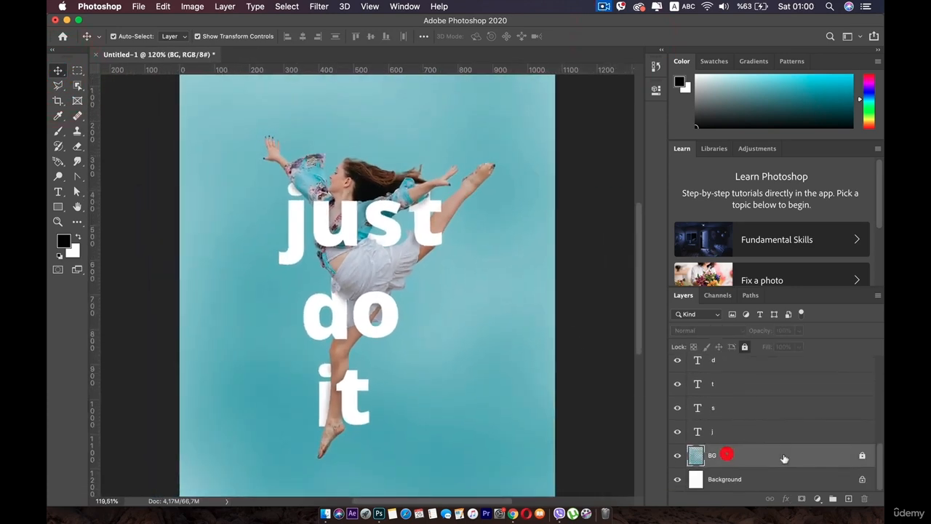
left_click(862, 456)
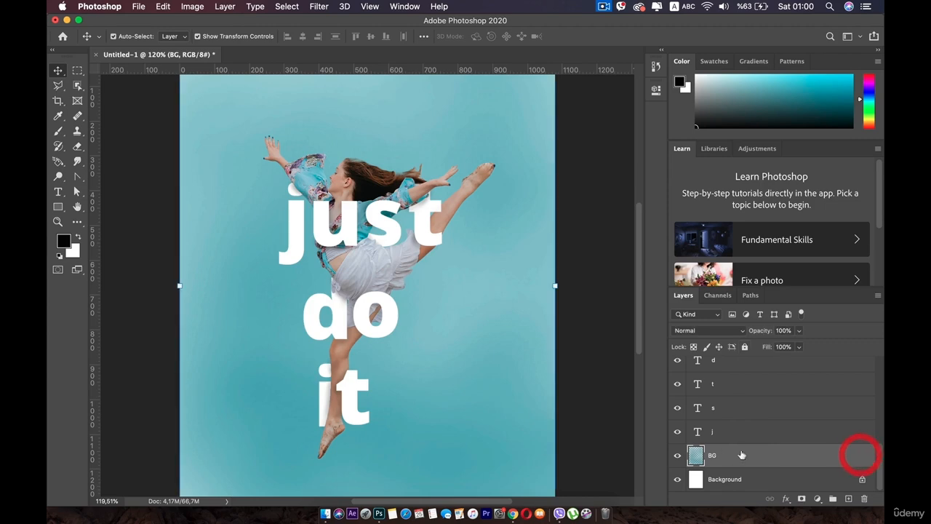
left_click(849, 498)
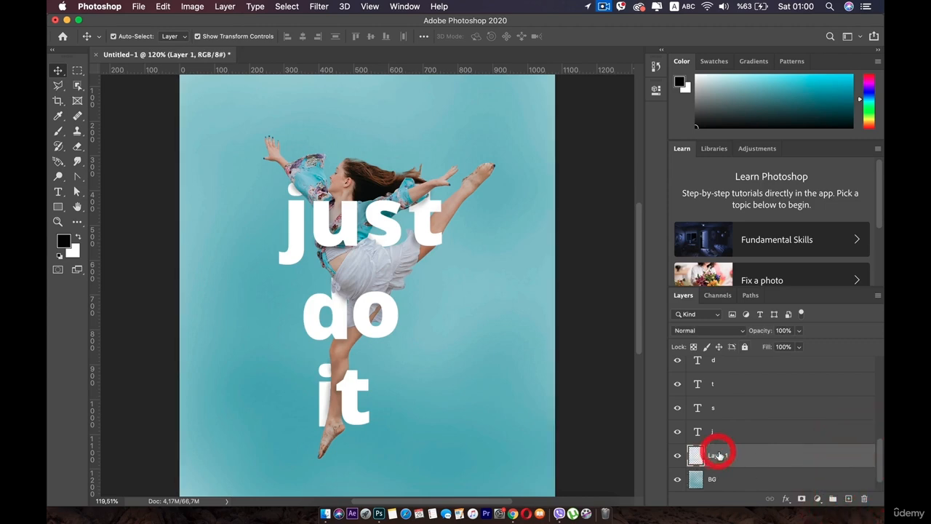
double_click(718, 454)
type("BG2")
key("Return")
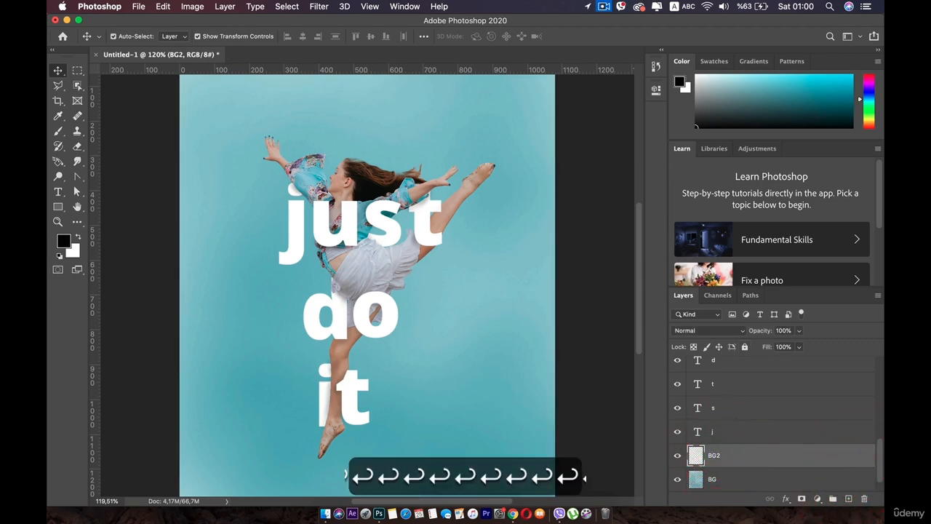
- Hide the BG layer and set the foreground color to teal 0293a3 sampled from the dancer's blouse
left_click(677, 479)
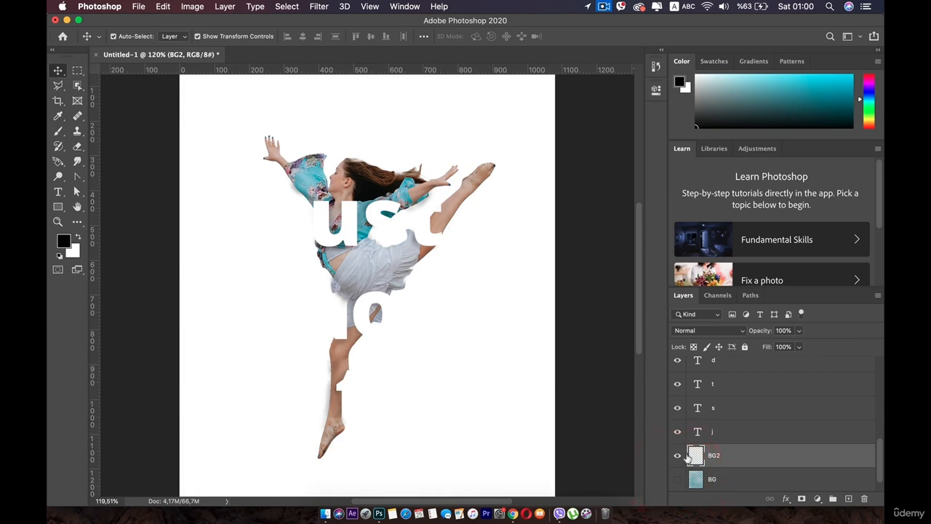
scroll(307, 152, "up", 5)
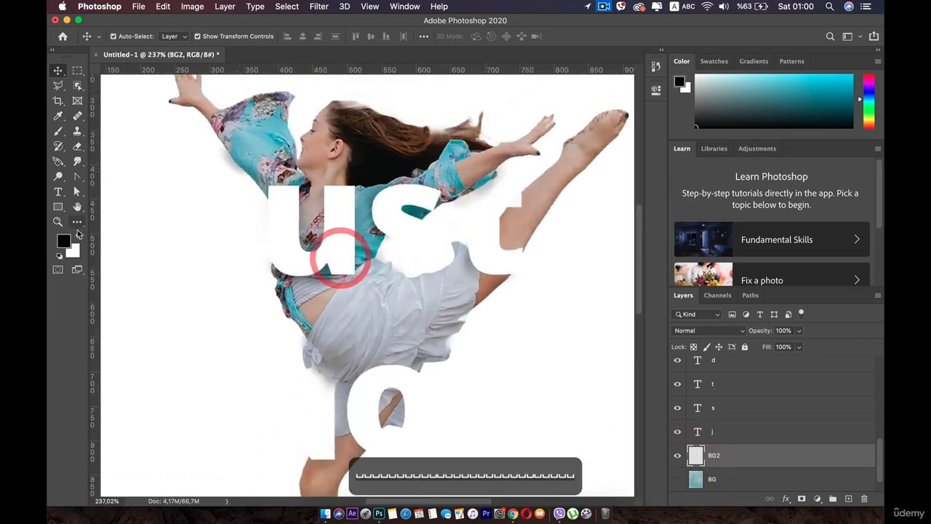
left_click(64, 241)
left_click(370, 247)
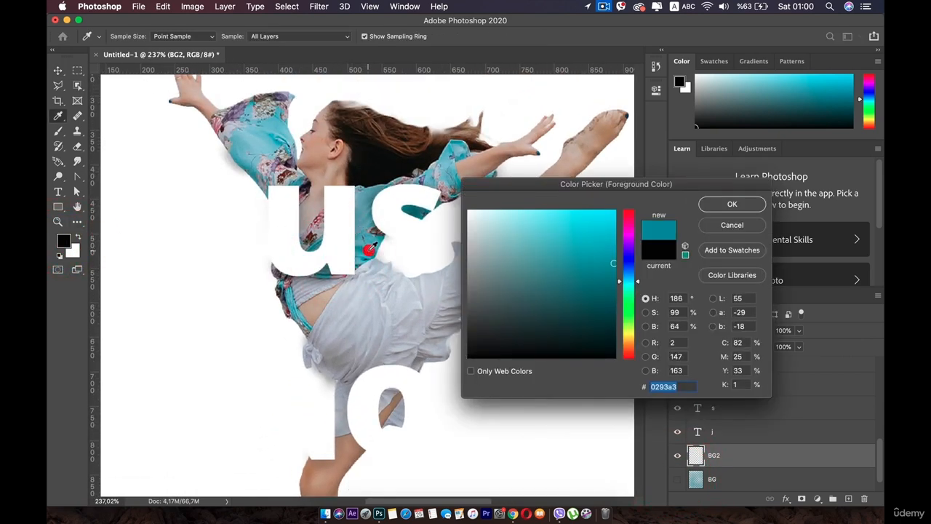
left_click(731, 204)
key("v")
scroll(230, 197, "down", 3)
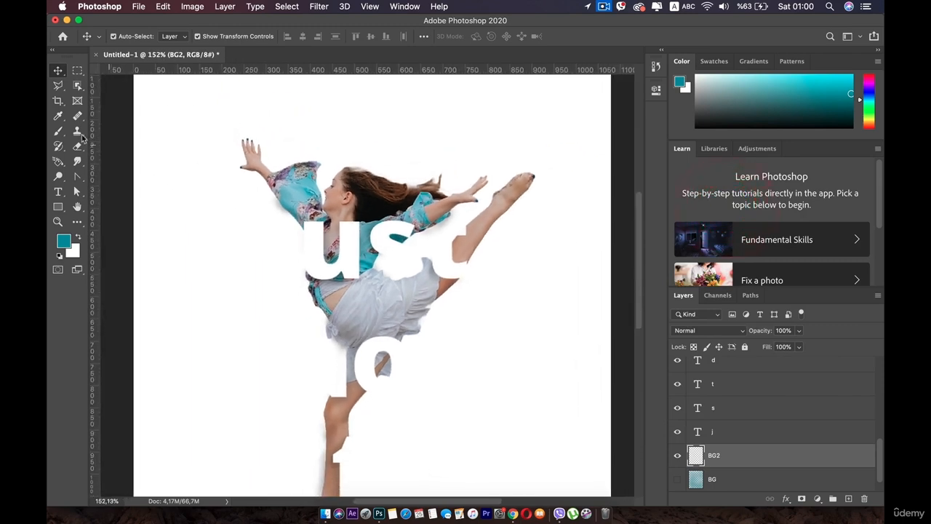
- Enlarge the brush to 900 px and build up overlapping teal strokes on BG2 behind the middle of the dancer
left_click(60, 131)
scroll(345, 227, "down", 4)
scroll(367, 283, "down", 2)
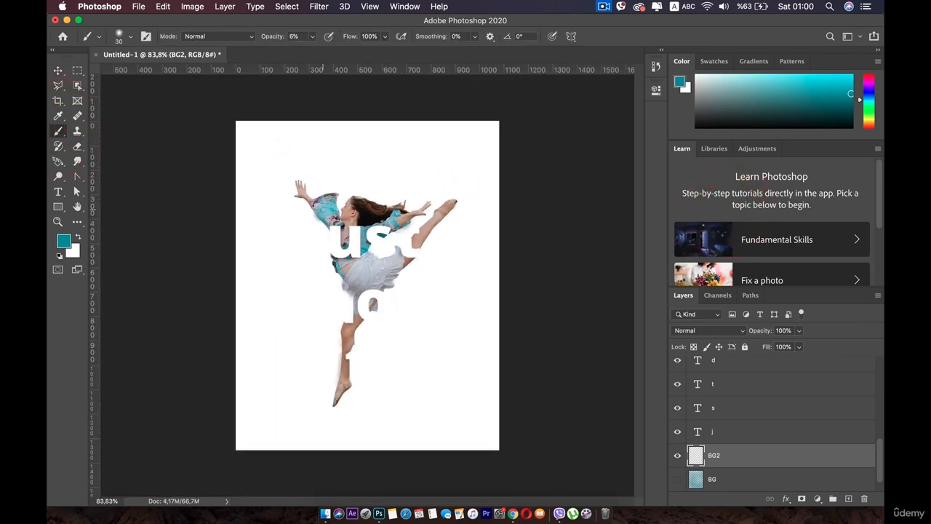
key("bracketright")
key("bracketright")
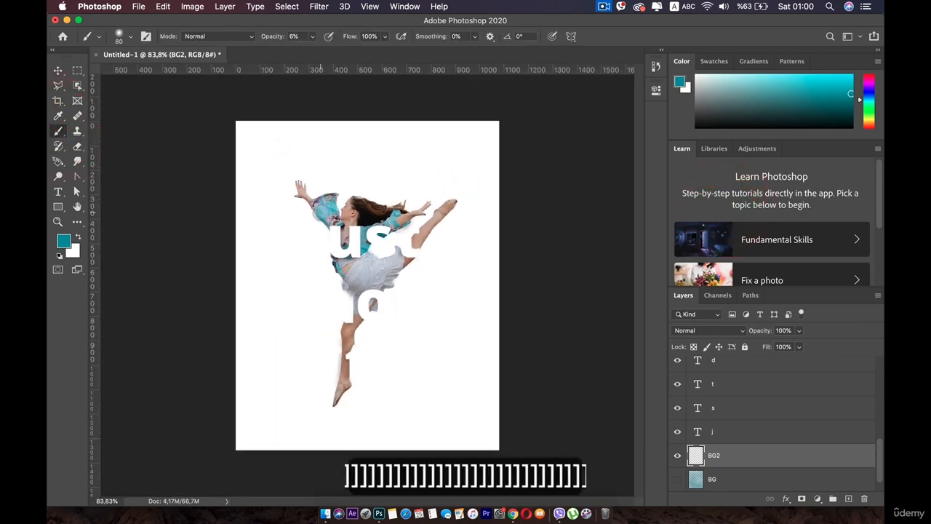
key("bracketright")
key("bracketright")
key("bracketright")
key("bracketright")
key("bracketright")
key("bracketright")
key("bracketright")
key("bracketright")
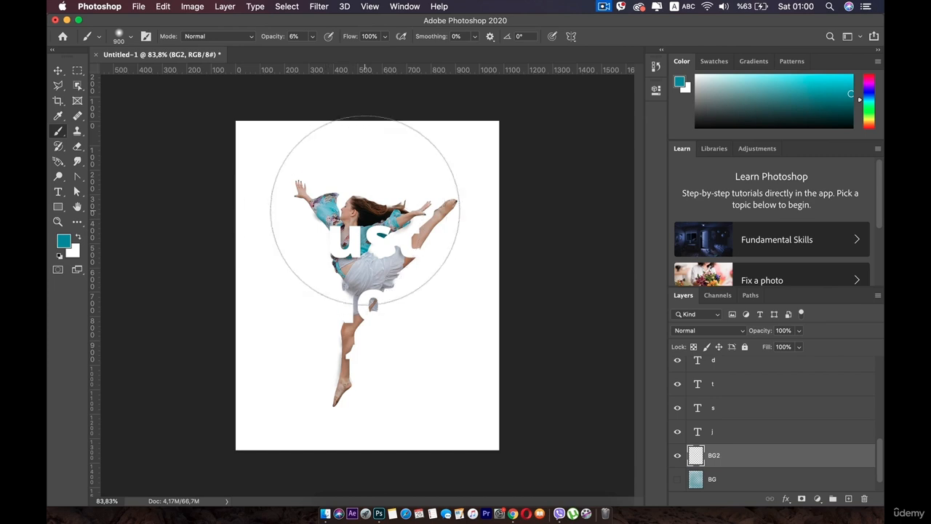
mouse_move(365, 209)
left_mouse_down()
mouse_move(363, 325)
mouse_move(348, 343)
mouse_move(321, 327)
mouse_move(338, 242)
mouse_move(364, 275)
left_mouse_up()
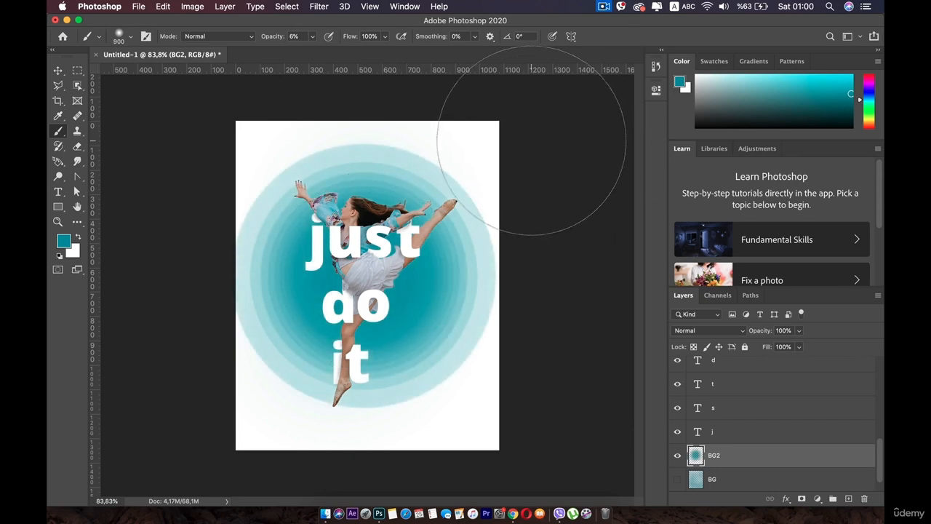
- Brush teal around the edges and corners of BG2 until the whole canvas is covered, then deselect the layer
mouse_move(531, 139)
left_mouse_down()
mouse_move(504, 121)
mouse_move(329, 100)
mouse_move(243, 144)
mouse_move(206, 247)
mouse_move(196, 428)
mouse_move(226, 339)
mouse_move(276, 454)
mouse_move(224, 366)
mouse_move(411, 412)
mouse_move(488, 393)
mouse_move(511, 275)
mouse_move(511, 207)
mouse_move(439, 123)
mouse_move(487, 149)
mouse_move(290, 143)
mouse_move(281, 134)
mouse_move(224, 296)
mouse_move(248, 147)
mouse_move(208, 441)
mouse_move(195, 397)
mouse_move(260, 444)
mouse_move(373, 471)
mouse_move(486, 469)
mouse_move(434, 441)
mouse_move(487, 422)
mouse_move(534, 282)
mouse_move(532, 208)
mouse_move(546, 225)
mouse_move(552, 218)
mouse_move(535, 160)
mouse_move(479, 101)
mouse_move(216, 122)
mouse_move(191, 165)
mouse_move(144, 418)
mouse_move(182, 424)
mouse_move(209, 474)
mouse_move(215, 438)
mouse_move(194, 417)
mouse_move(219, 439)
left_mouse_up()
mouse_move(415, 476)
left_mouse_down()
mouse_move(530, 464)
mouse_move(523, 394)
mouse_move(439, 477)
left_mouse_up()
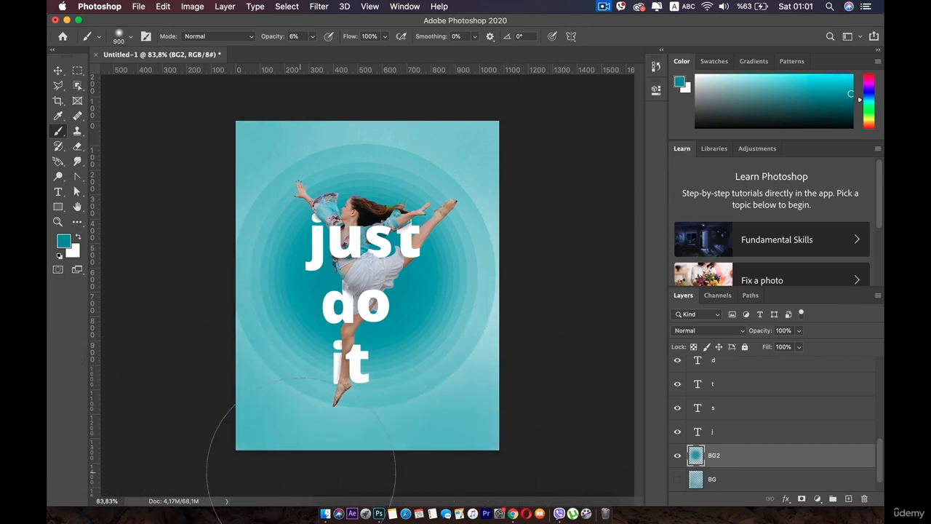
mouse_move(225, 411)
left_mouse_down()
mouse_move(217, 452)
mouse_move(227, 376)
mouse_move(288, 435)
mouse_move(364, 456)
left_mouse_up()
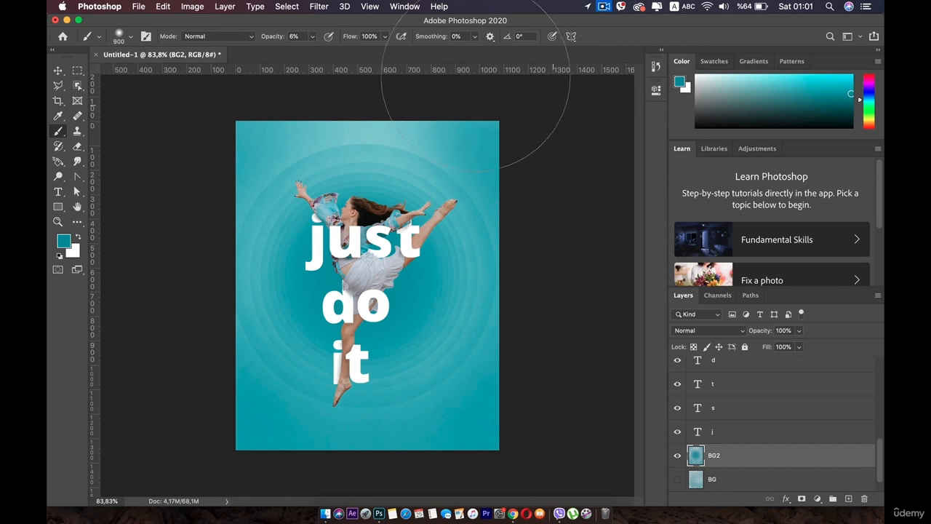
left_click_drag(527, 70, 524, 75)
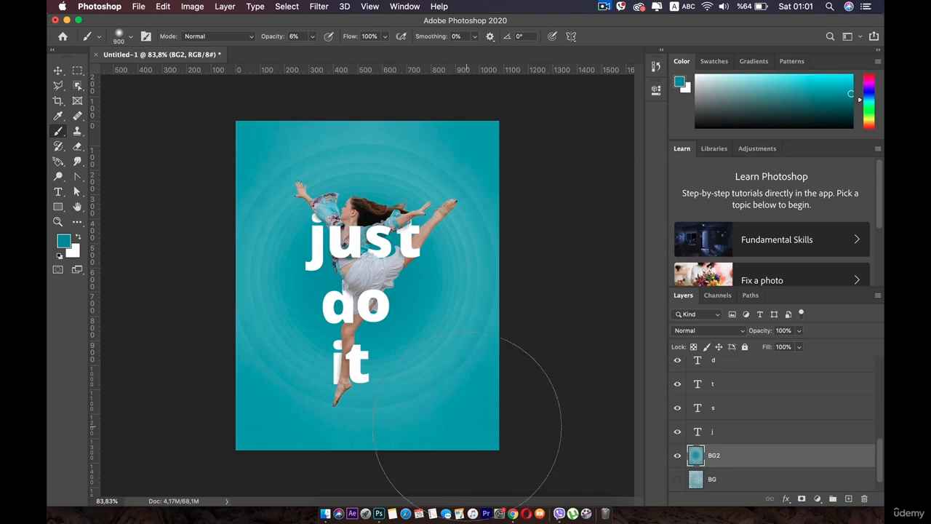
left_click(59, 70)
left_click(154, 170)
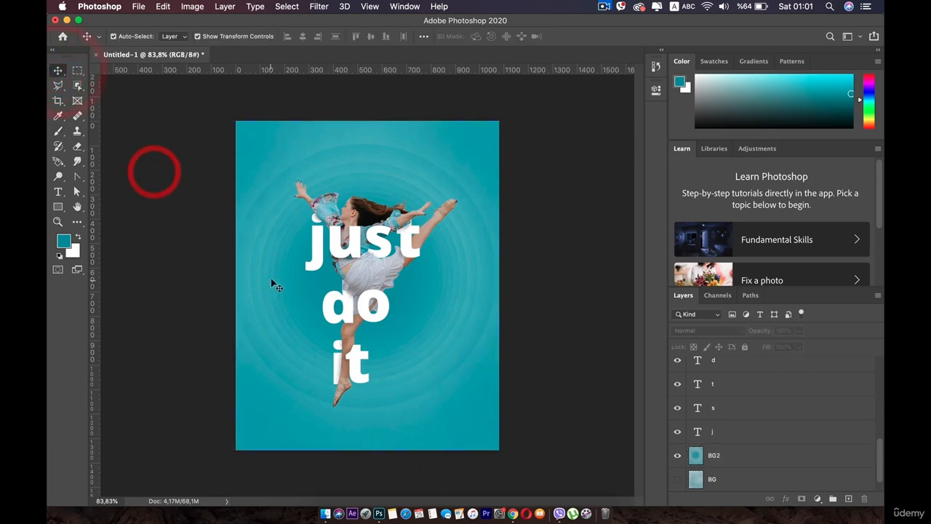
scroll(273, 279, "up", 3)
scroll(280, 279, "down", 3)
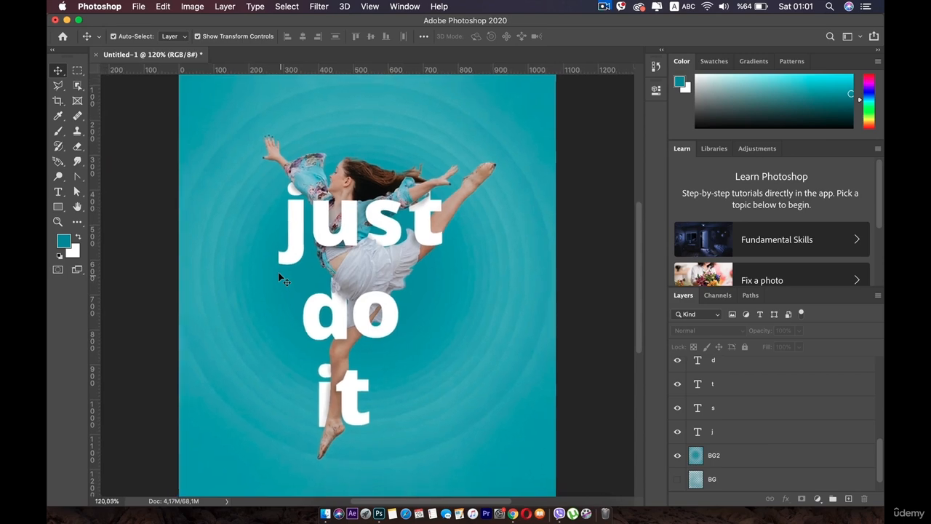
scroll(279, 276, "down", 2)
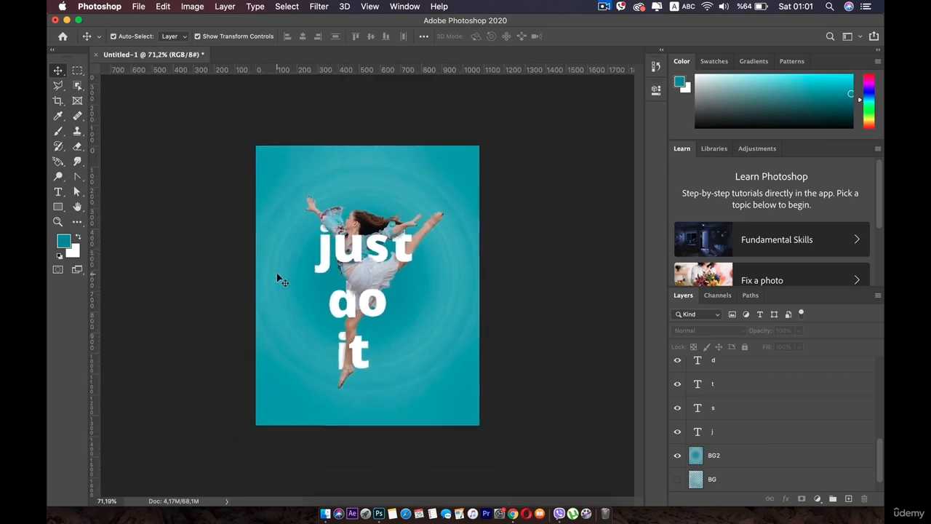
scroll(276, 276, "up", 3)
scroll(276, 274, "up", 2)
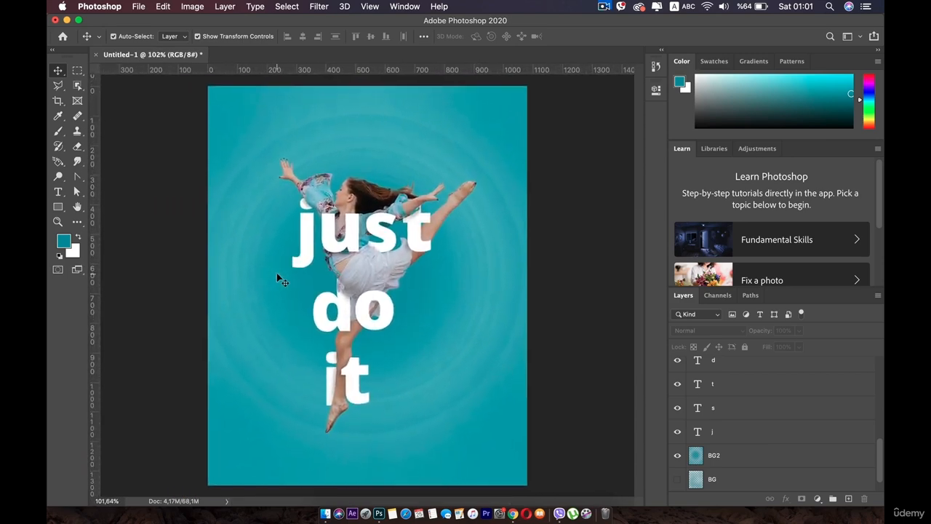
scroll(277, 273, "up", 1)
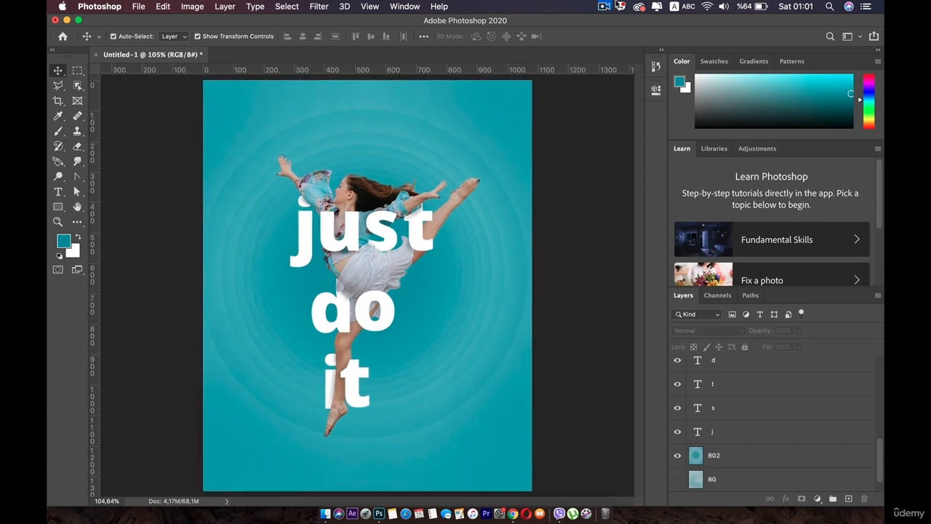
left_click(607, 7)
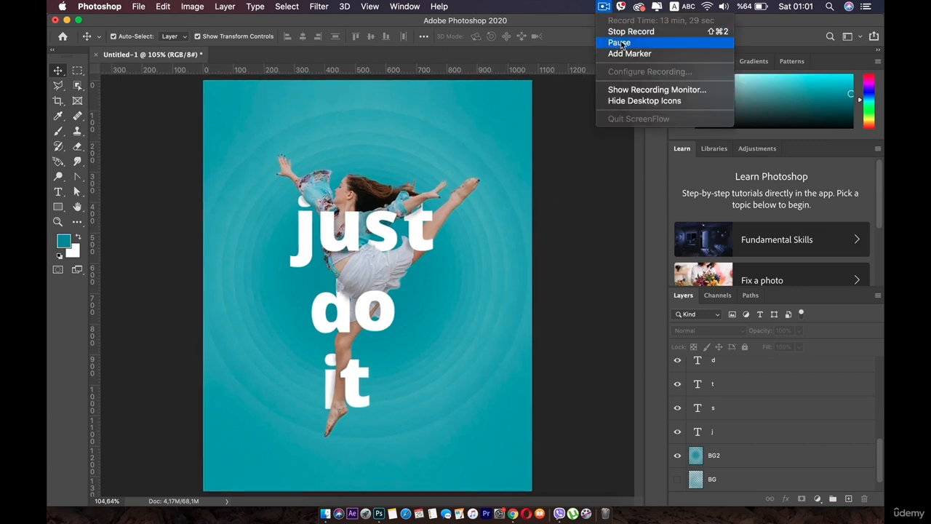